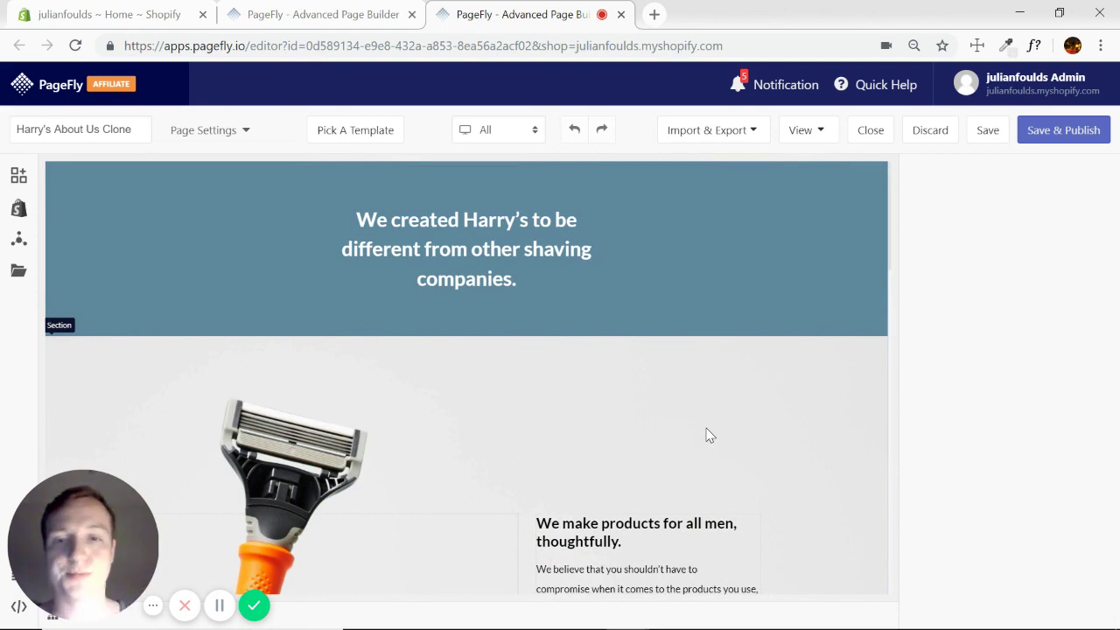
Compare how the heading and razor section are laid out in the Mobile and All device views.
{"action": "left_click", "coordinate": [534, 133]}
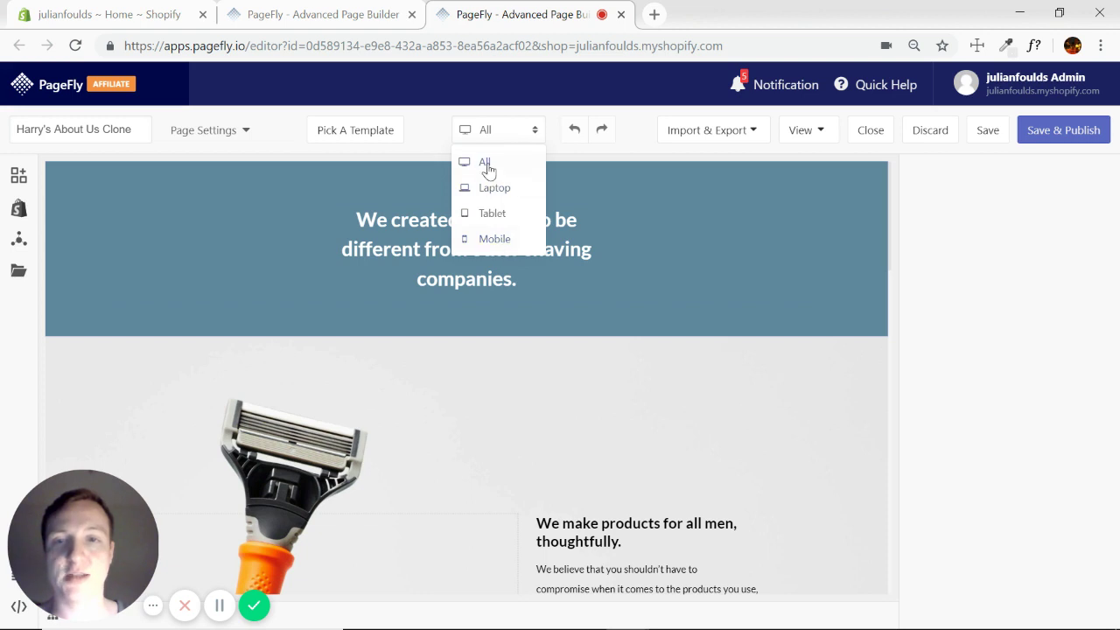
{"action": "left_click", "coordinate": [494, 239]}
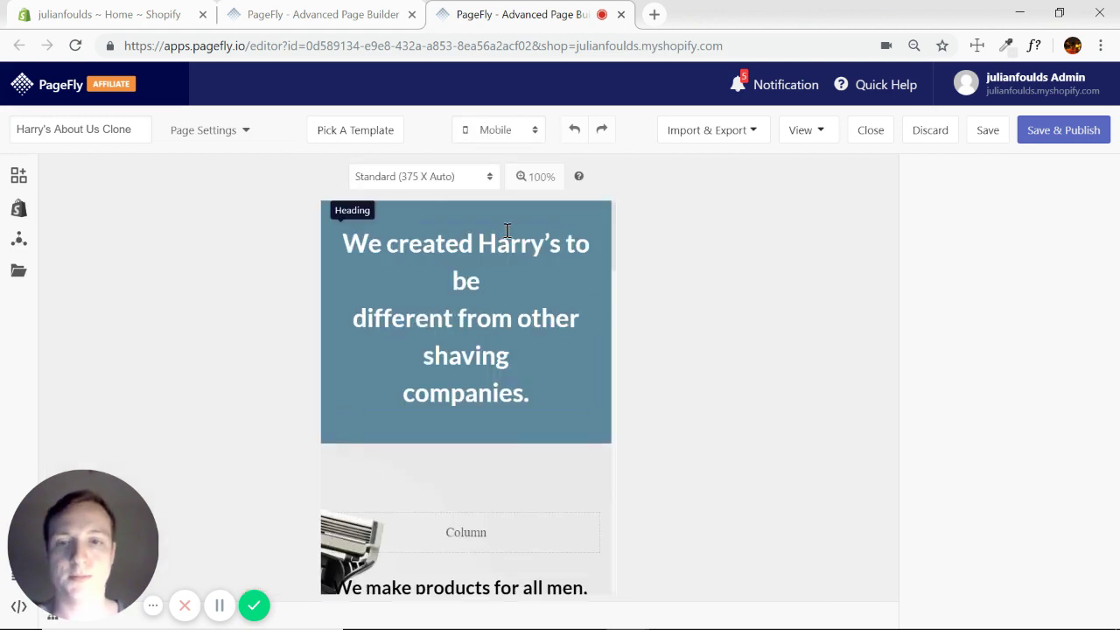
{"action": "scroll", "coordinate": [564, 315], "scroll_direction": "down", "scroll_amount": 2}
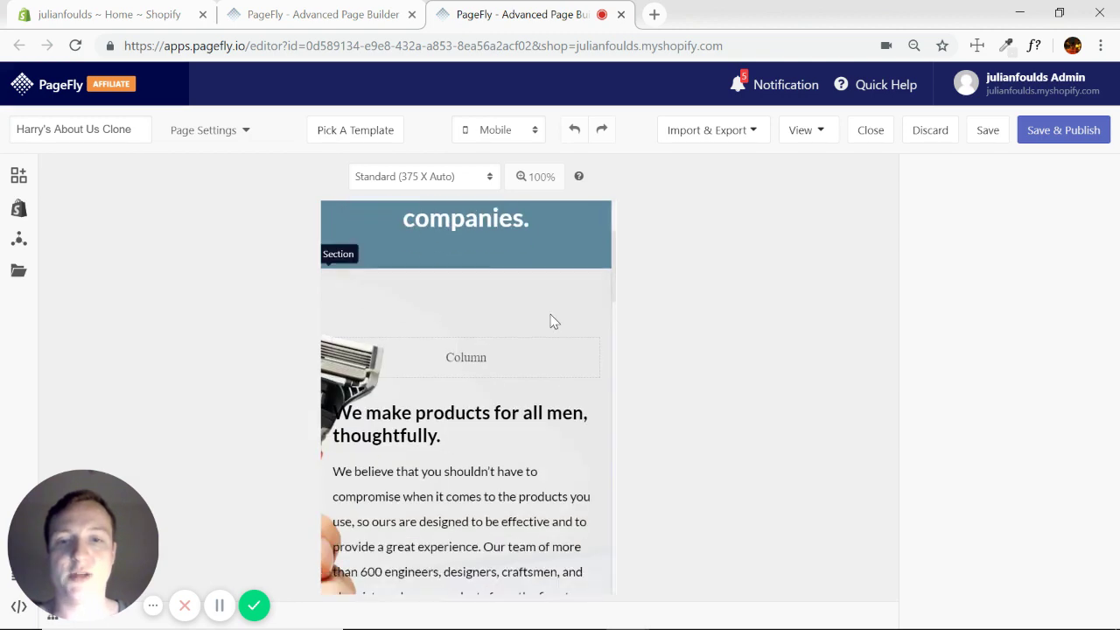
{"action": "scroll", "coordinate": [550, 322], "scroll_direction": "down", "scroll_amount": 2}
{"action": "scroll", "coordinate": [546, 331], "scroll_direction": "up", "scroll_amount": 4}
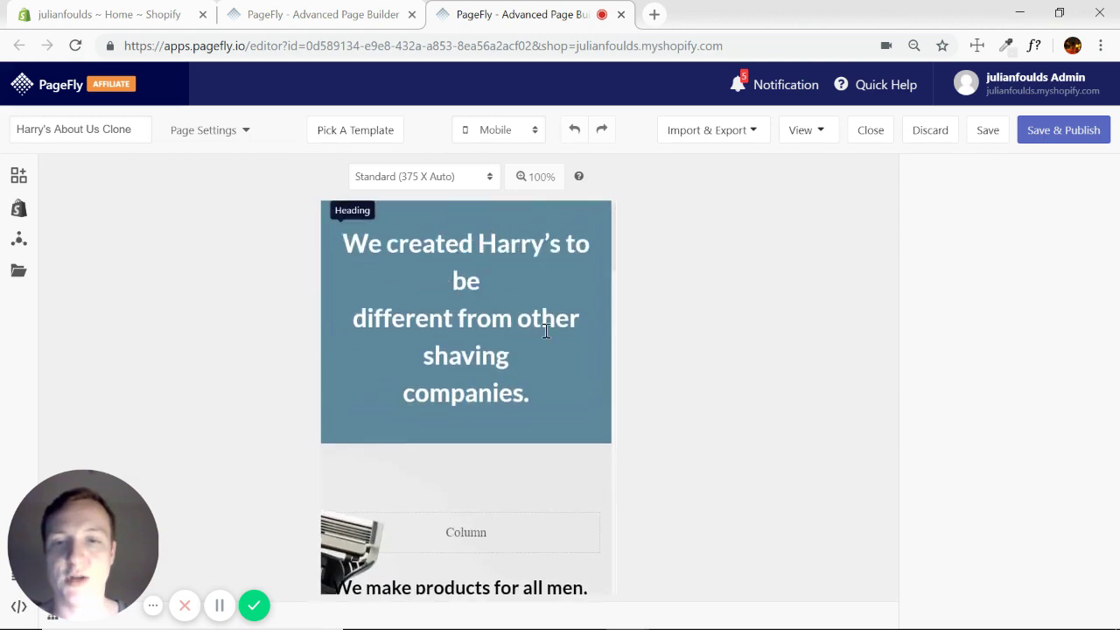
{"action": "left_click", "coordinate": [531, 131]}
{"action": "left_click", "coordinate": [484, 164]}
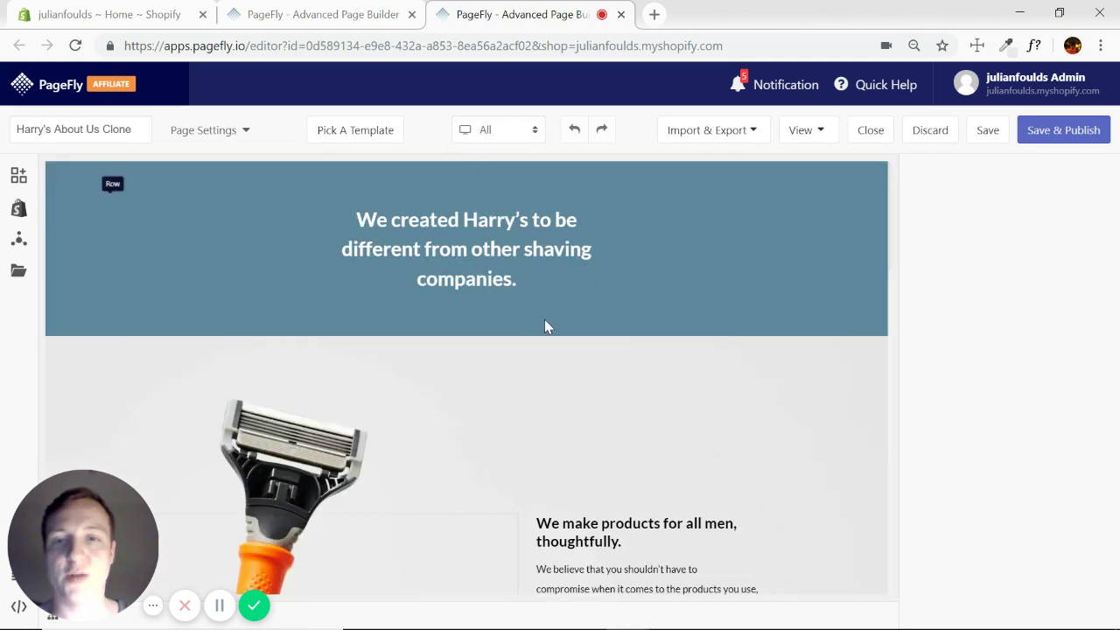
{"action": "scroll", "coordinate": [544, 319], "scroll_direction": "down", "scroll_amount": 7}
{"action": "scroll", "coordinate": [569, 350], "scroll_direction": "up", "scroll_amount": 6}
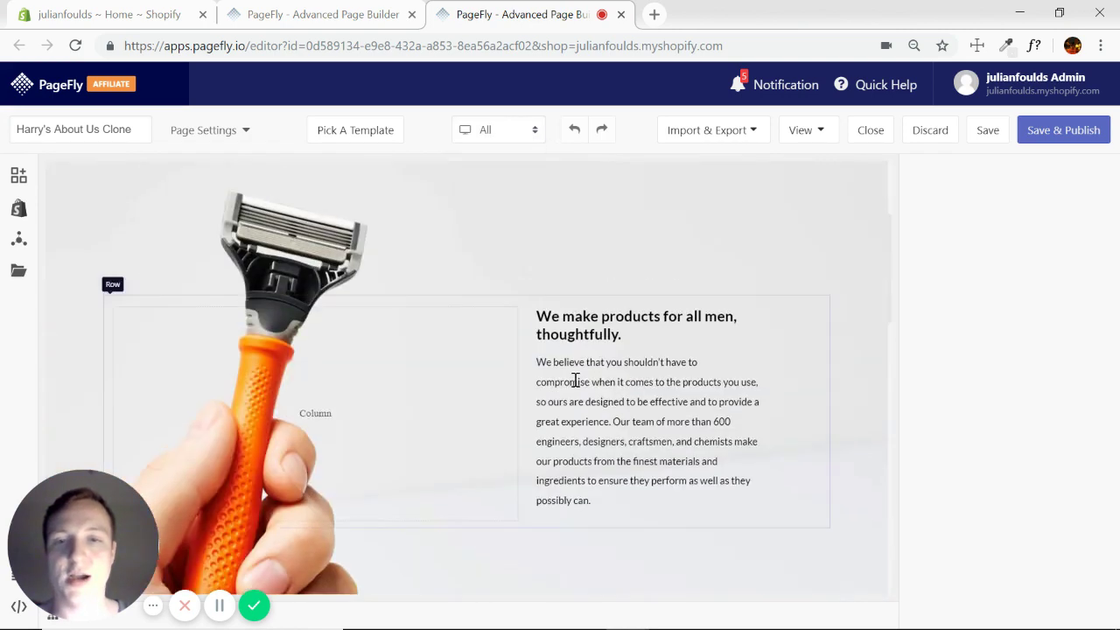
{"action": "scroll", "coordinate": [613, 402], "scroll_direction": "down", "scroll_amount": 2}
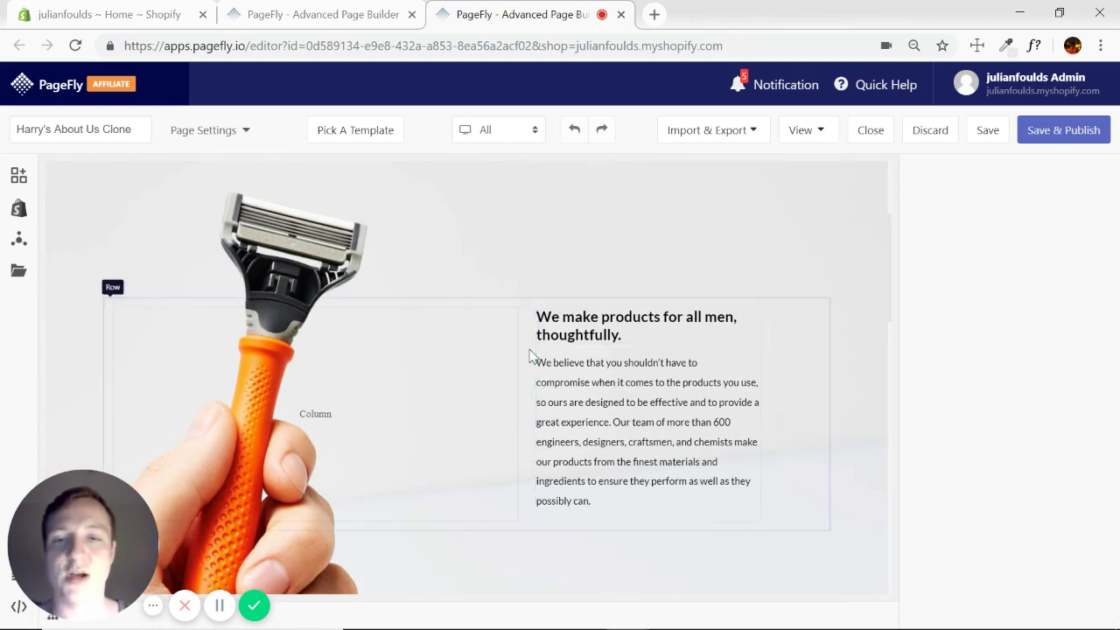
{"action": "scroll", "coordinate": [526, 341], "scroll_direction": "down", "scroll_amount": 5}
{"action": "scroll", "coordinate": [527, 397], "scroll_direction": "up", "scroll_amount": 7}
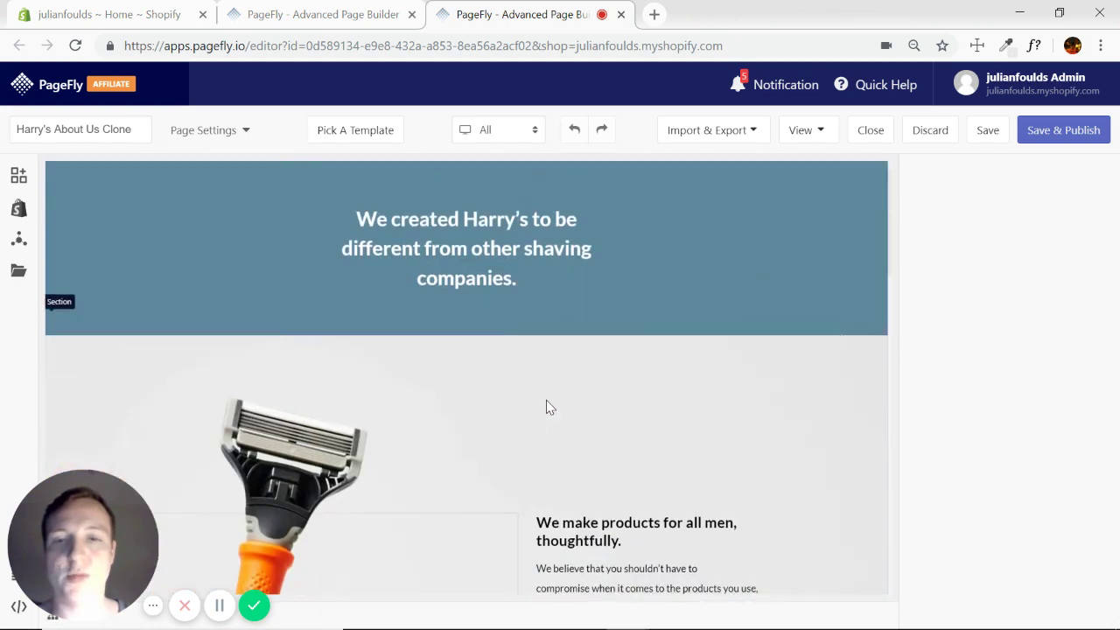
Switch the editor to the Mobile view and review the heading and razor section there.
{"action": "left_click", "coordinate": [533, 133]}
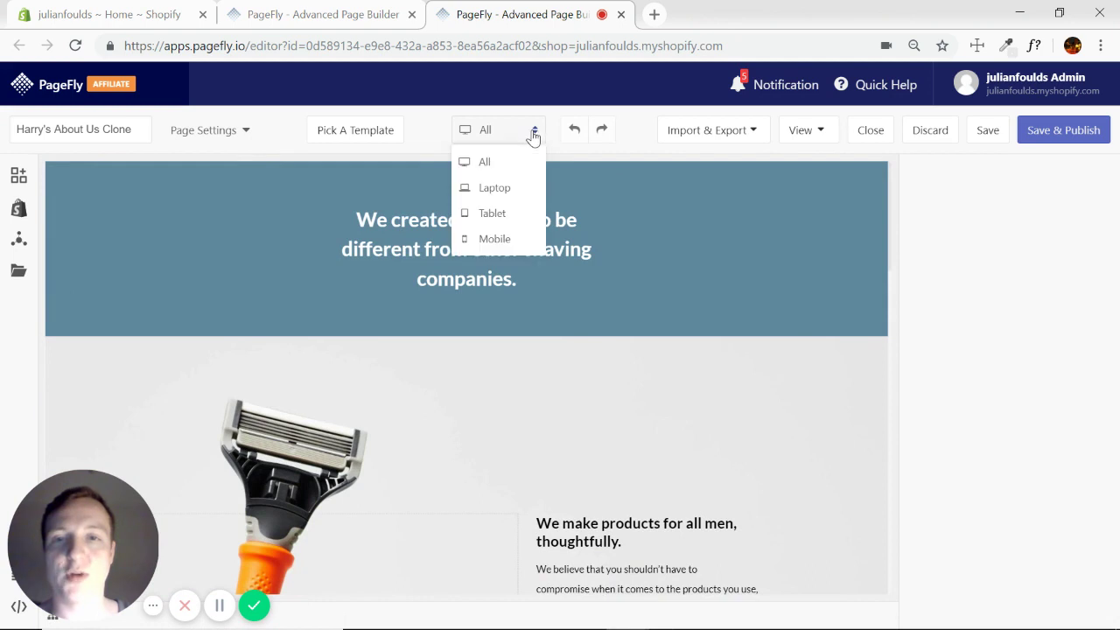
{"action": "left_click", "coordinate": [493, 239]}
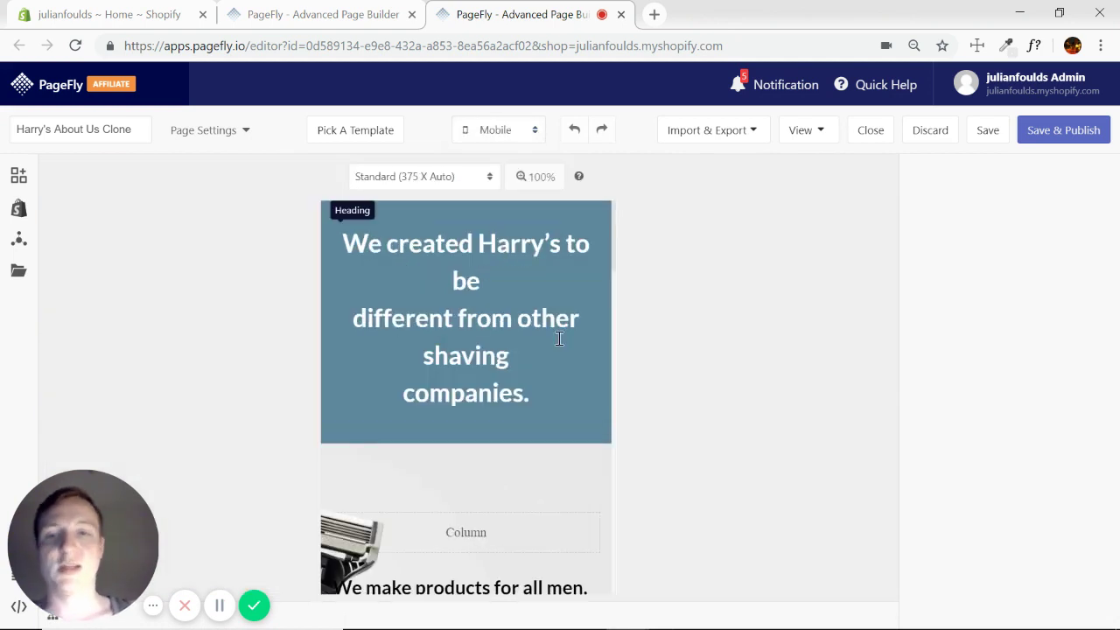
{"action": "scroll", "coordinate": [519, 350], "scroll_direction": "down", "scroll_amount": 4}
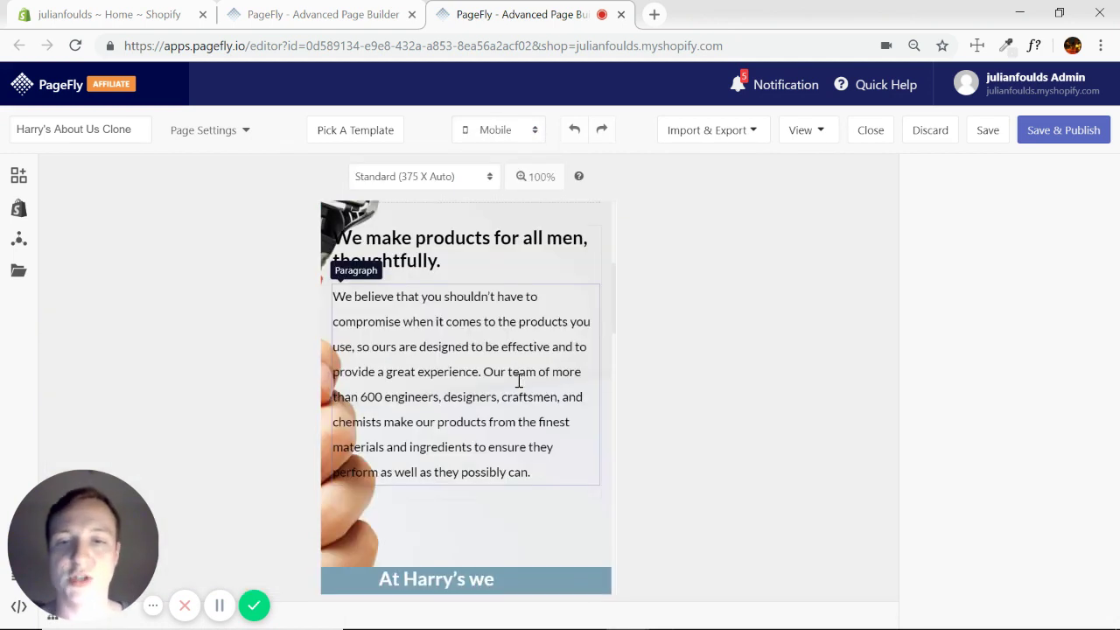
{"action": "scroll", "coordinate": [519, 382], "scroll_direction": "up", "scroll_amount": 4}
{"action": "scroll", "coordinate": [530, 387], "scroll_direction": "down", "scroll_amount": 4}
{"action": "scroll", "coordinate": [516, 367], "scroll_direction": "up", "scroll_amount": 1}
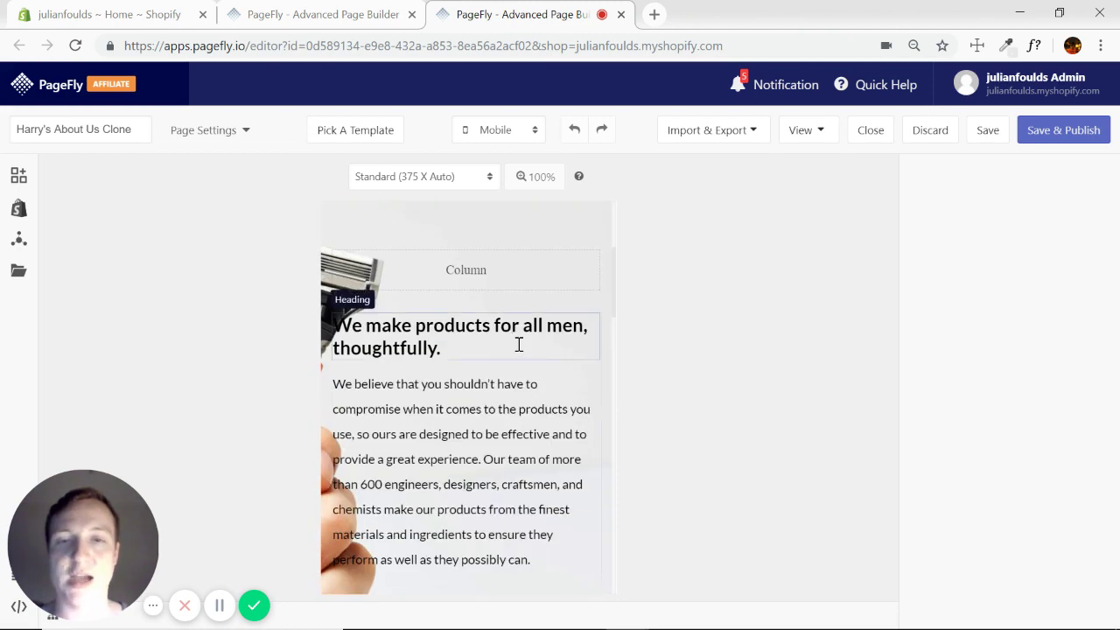
{"action": "scroll", "coordinate": [527, 348], "scroll_direction": "up", "scroll_amount": 3}
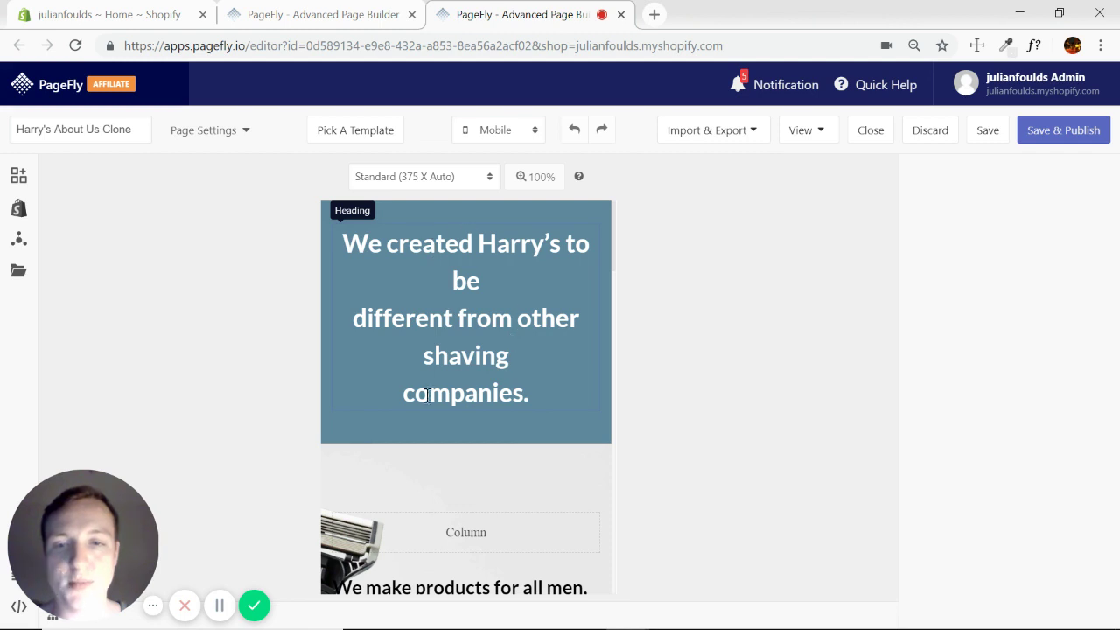
Set the mobile font size of the "We created Harry's to be different" heading to 24px.
{"action": "left_click", "coordinate": [553, 366]}
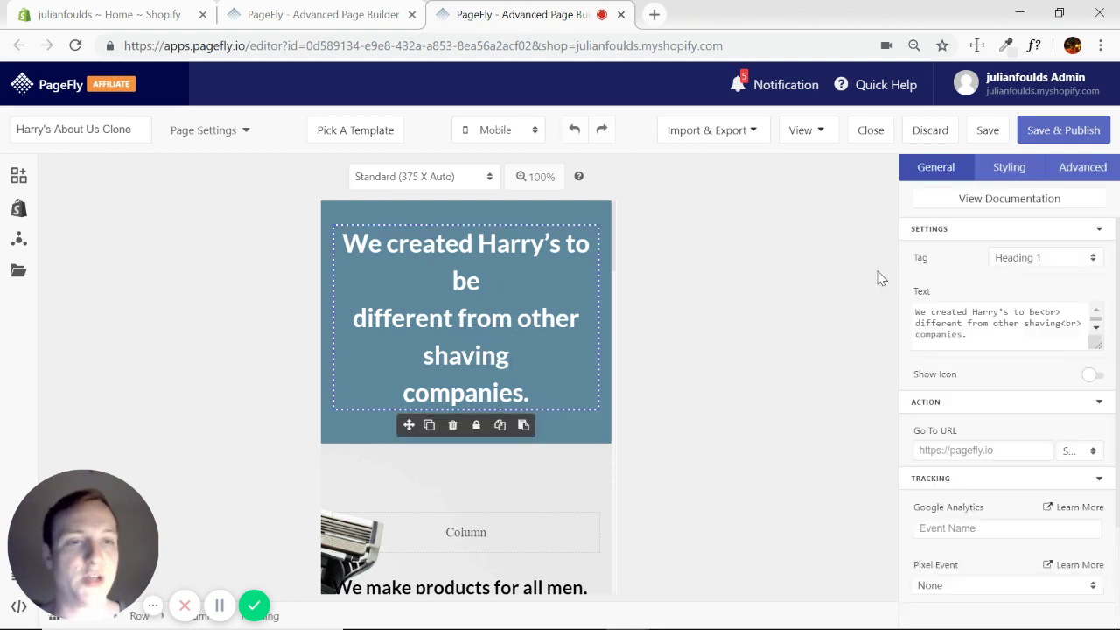
{"action": "left_click", "coordinate": [1008, 171]}
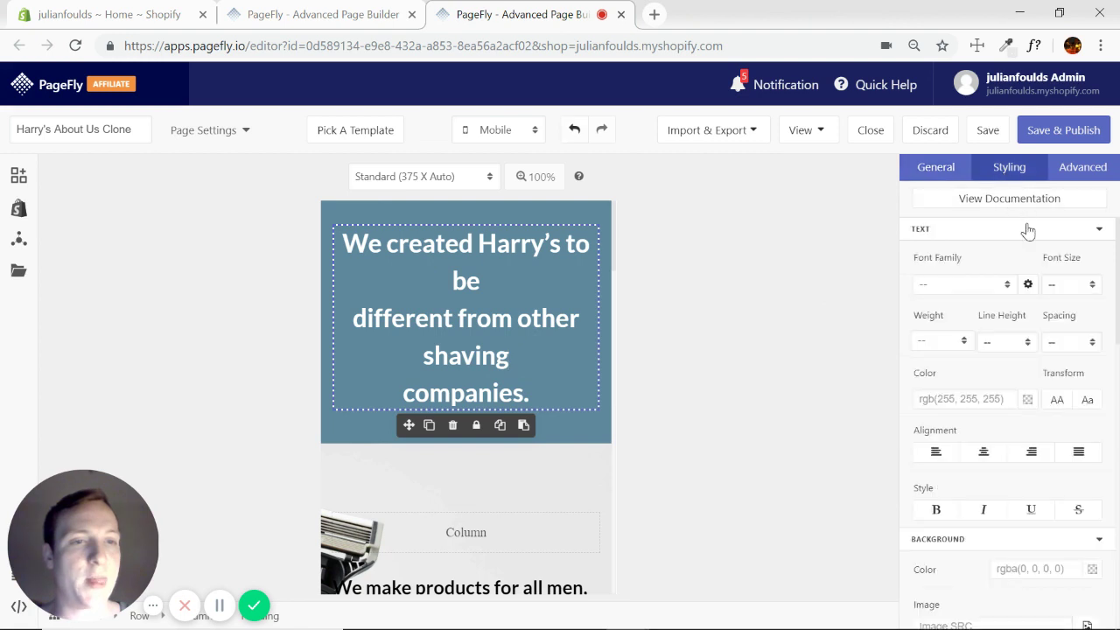
{"action": "left_click", "coordinate": [1092, 285]}
{"action": "scroll", "coordinate": [1065, 375], "scroll_direction": "down", "scroll_amount": 2}
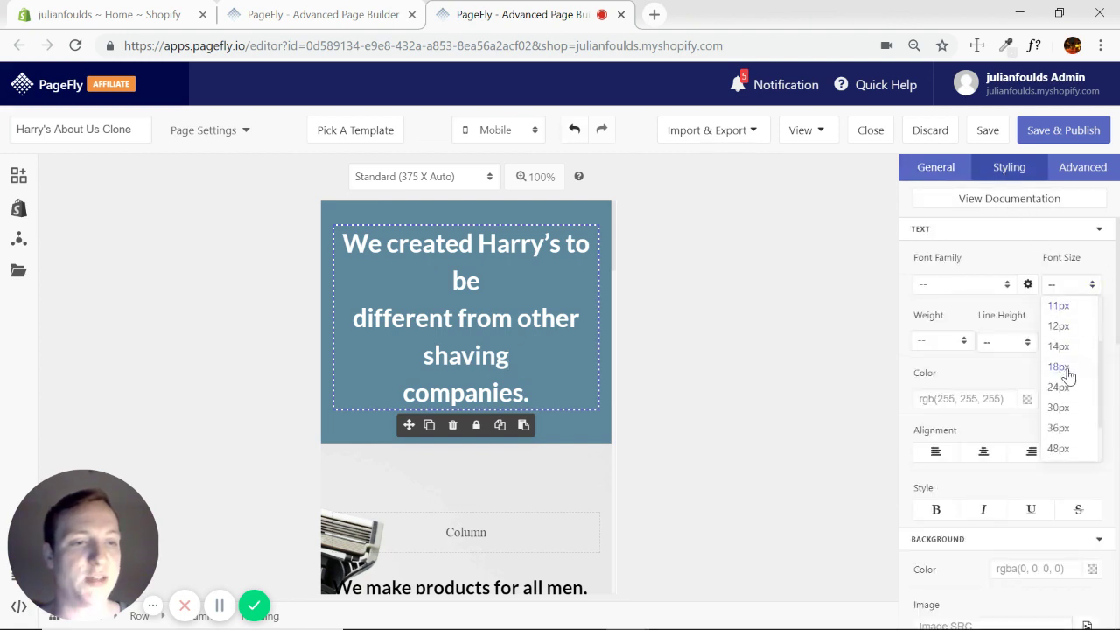
{"action": "left_click", "coordinate": [1057, 394]}
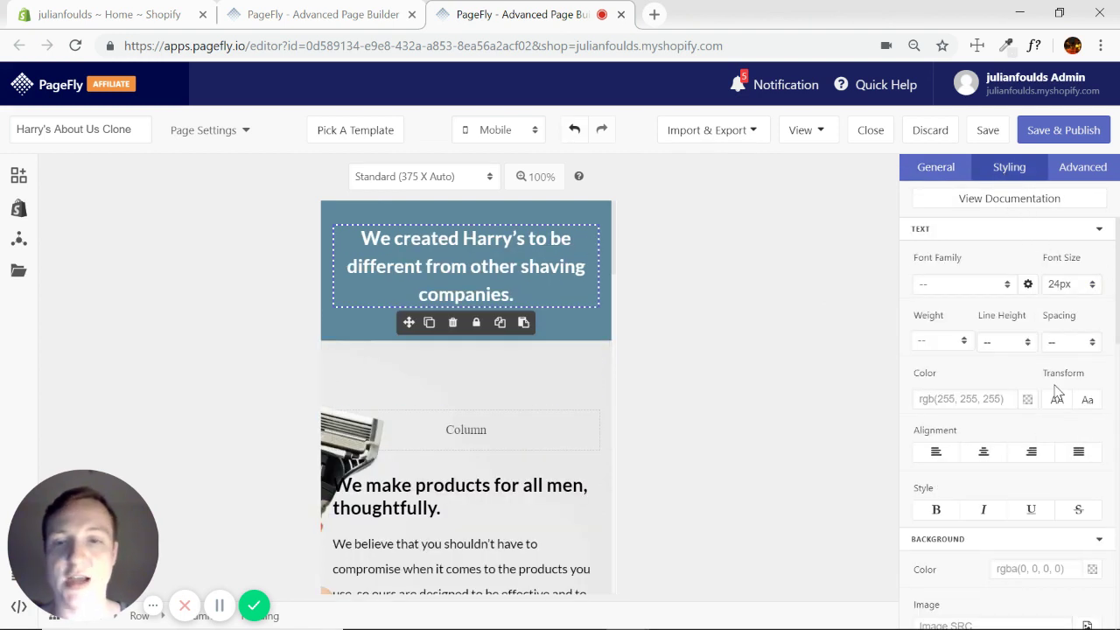
{"action": "left_click", "coordinate": [580, 330]}
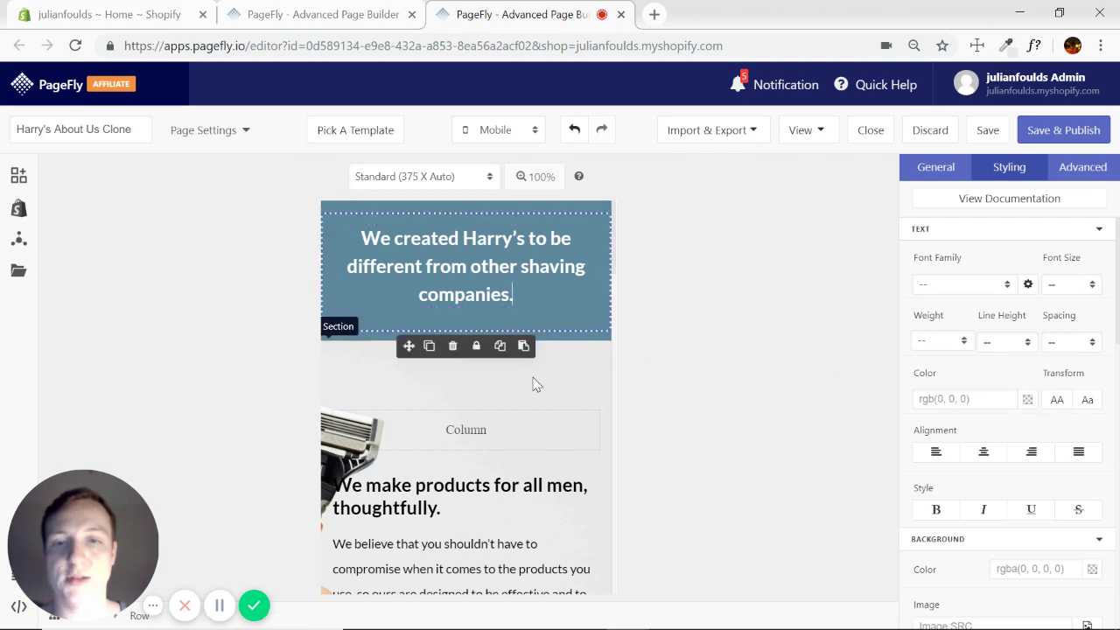
Select the razor section and examine its mobile layout and background settings.
{"action": "left_click", "coordinate": [586, 368]}
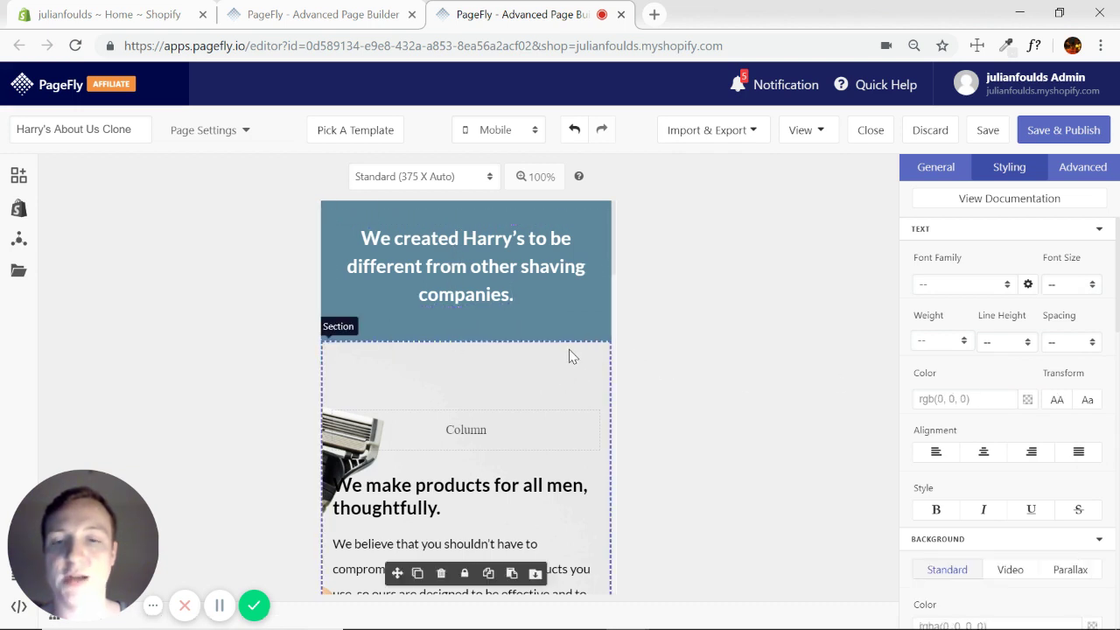
{"action": "scroll", "coordinate": [570, 358], "scroll_direction": "down", "scroll_amount": 1}
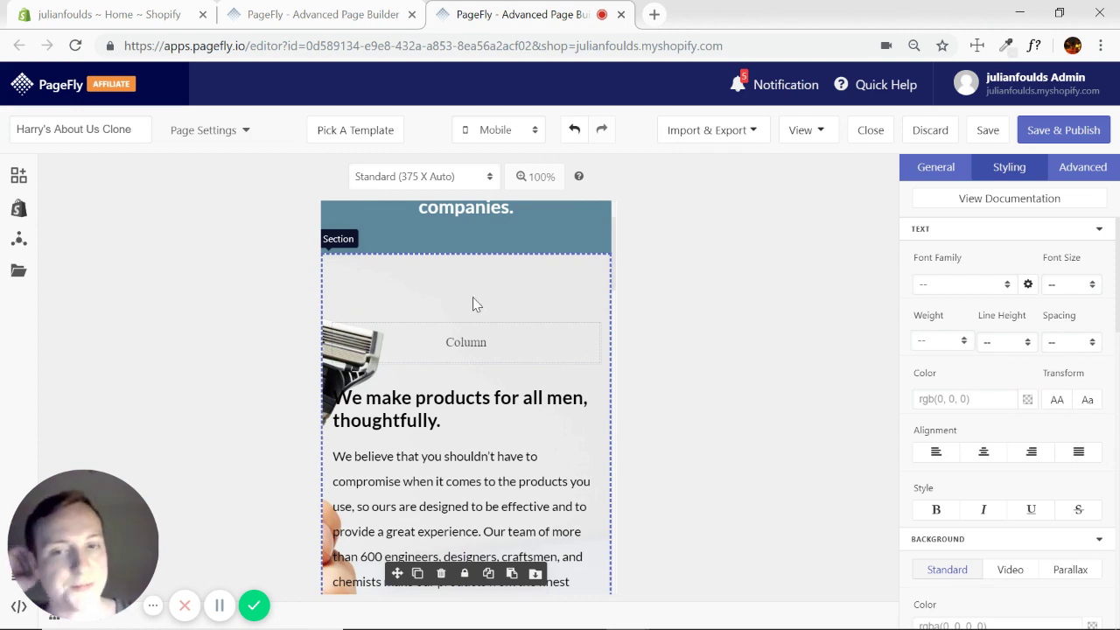
{"action": "scroll", "coordinate": [376, 455], "scroll_direction": "down", "scroll_amount": 2}
{"action": "scroll", "coordinate": [376, 490], "scroll_direction": "up", "scroll_amount": 2}
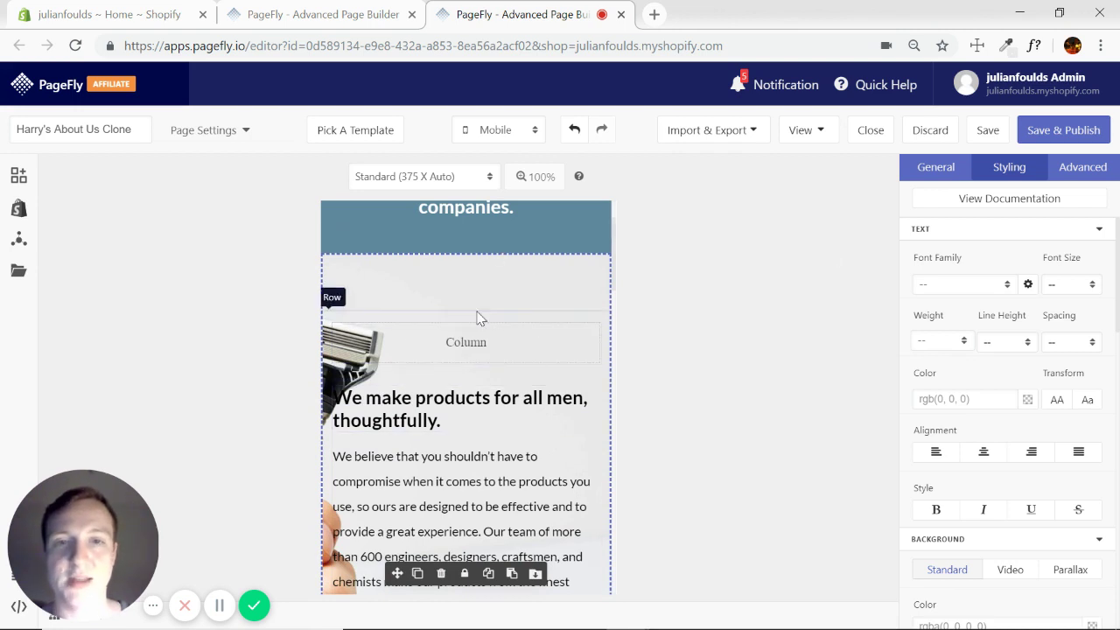
{"action": "scroll", "coordinate": [477, 317], "scroll_direction": "down", "scroll_amount": 1}
{"action": "scroll", "coordinate": [491, 322], "scroll_direction": "down", "scroll_amount": 1}
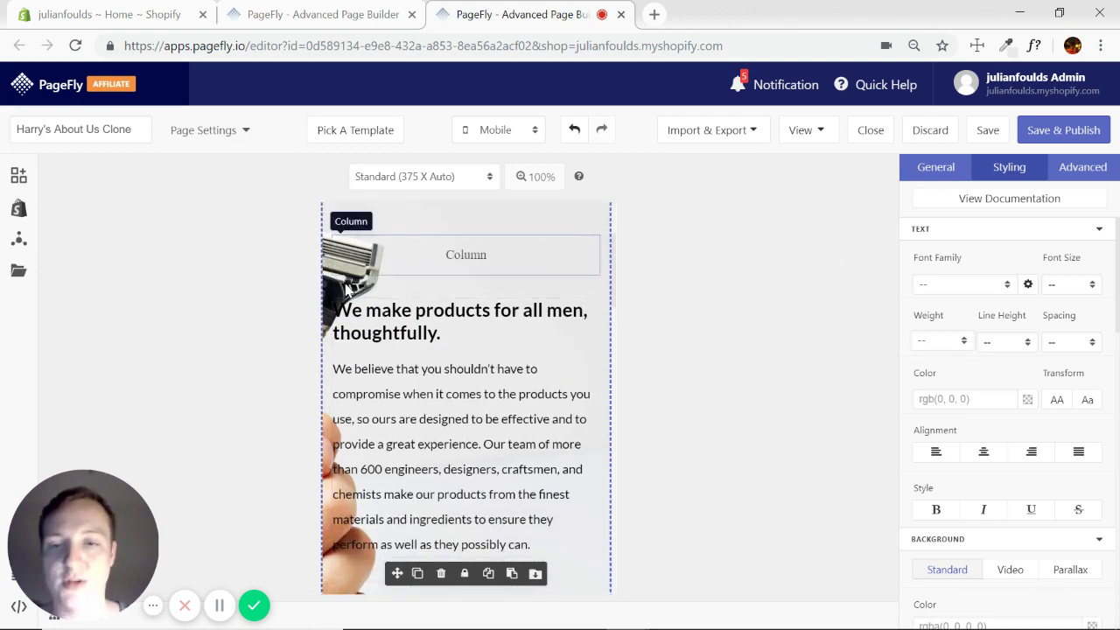
{"action": "scroll", "coordinate": [570, 324], "scroll_direction": "up", "scroll_amount": 1}
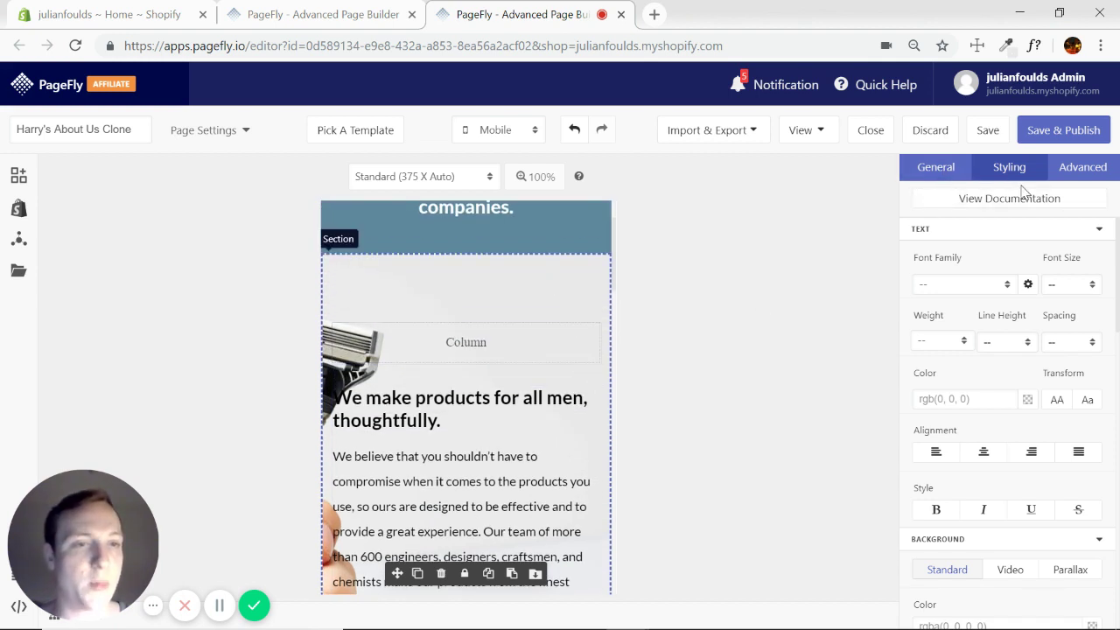
{"action": "left_click", "coordinate": [1099, 229]}
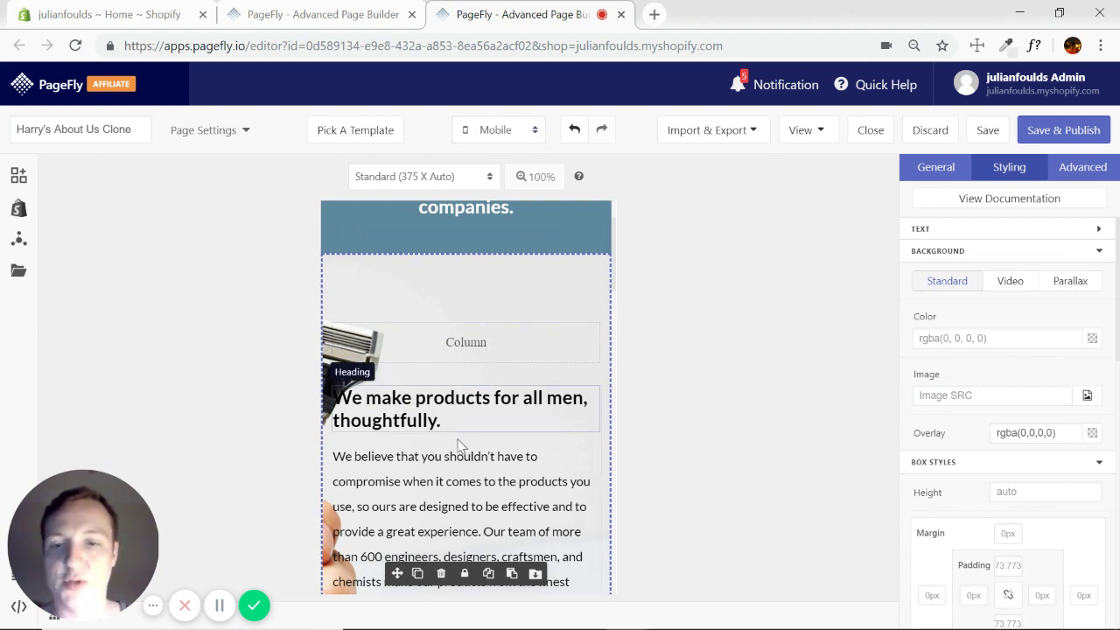
Copy the razor section's background image URL from its styling in the All device view.
{"action": "left_click", "coordinate": [534, 131]}
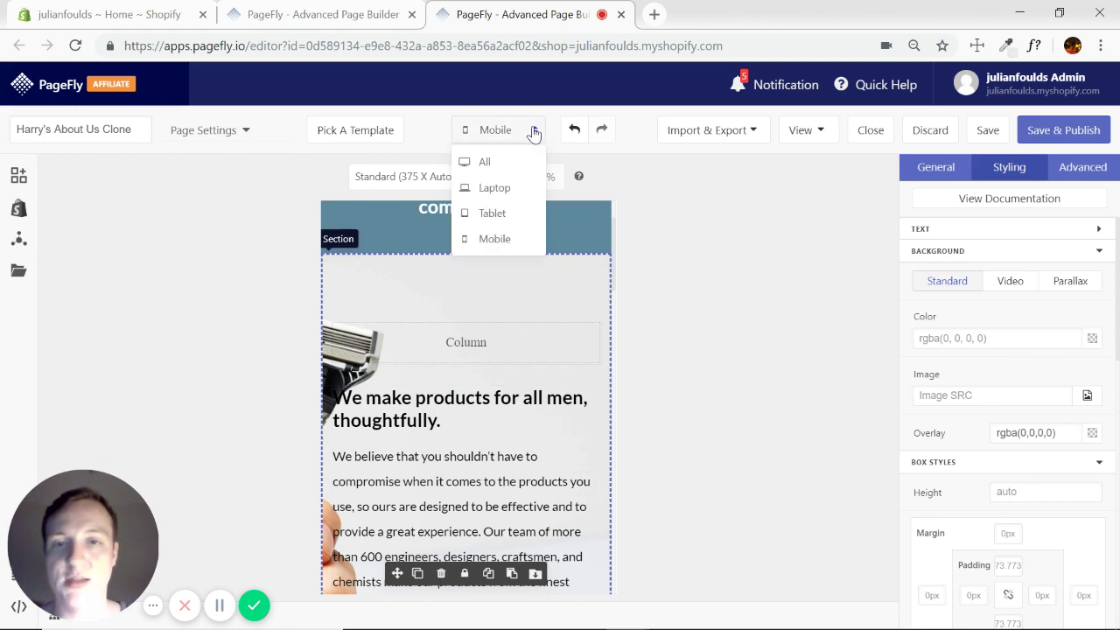
{"action": "left_click", "coordinate": [487, 165]}
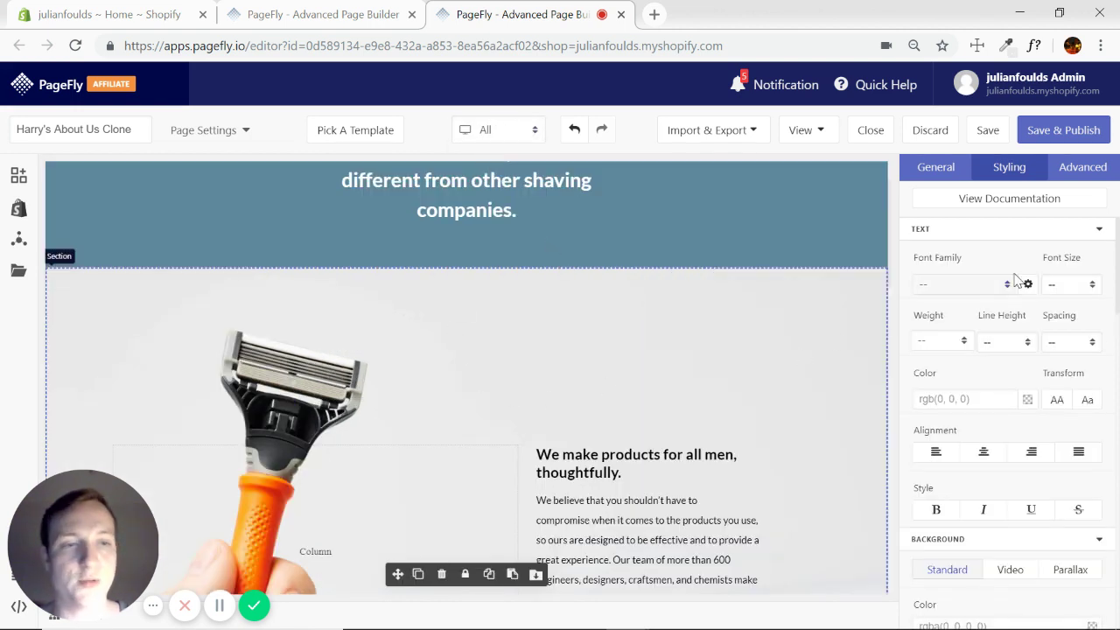
{"action": "left_click", "coordinate": [1096, 232]}
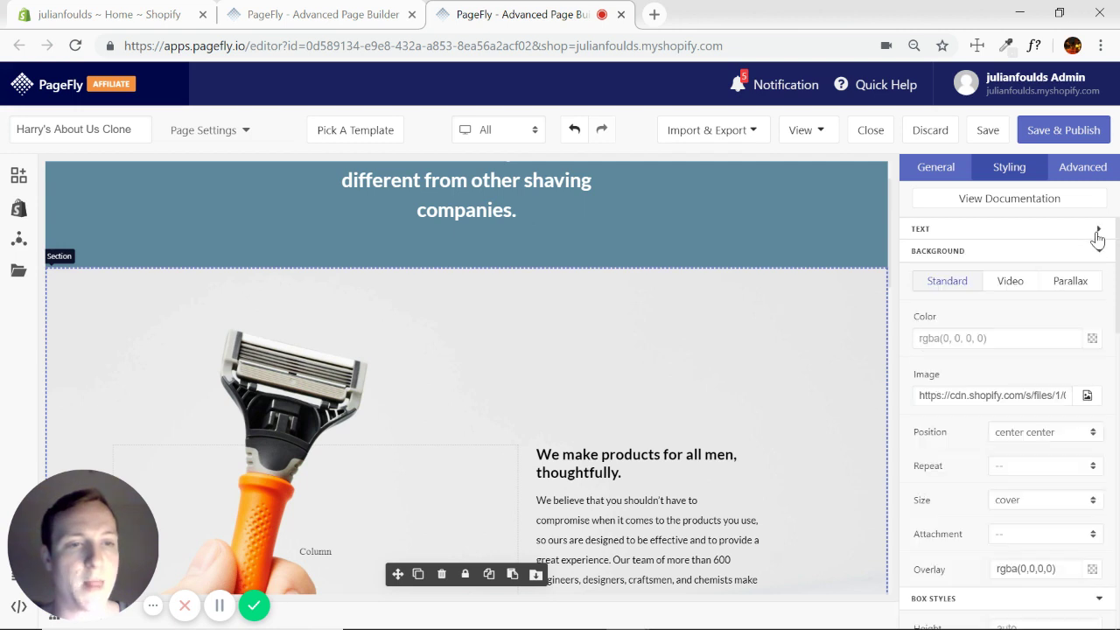
{"action": "triple_click", "coordinate": [999, 397]}
{"action": "key", "text": "ctrl+c"}
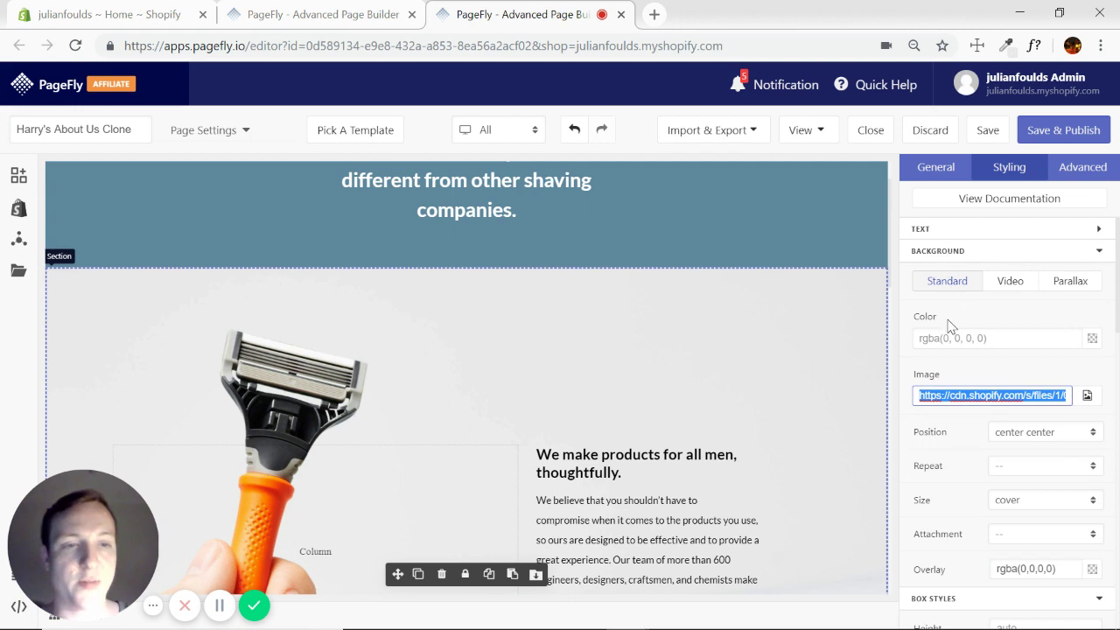
In the Mobile view, paste the copied URL as the background image of the empty column above the razor section's text.
{"action": "left_click", "coordinate": [534, 133]}
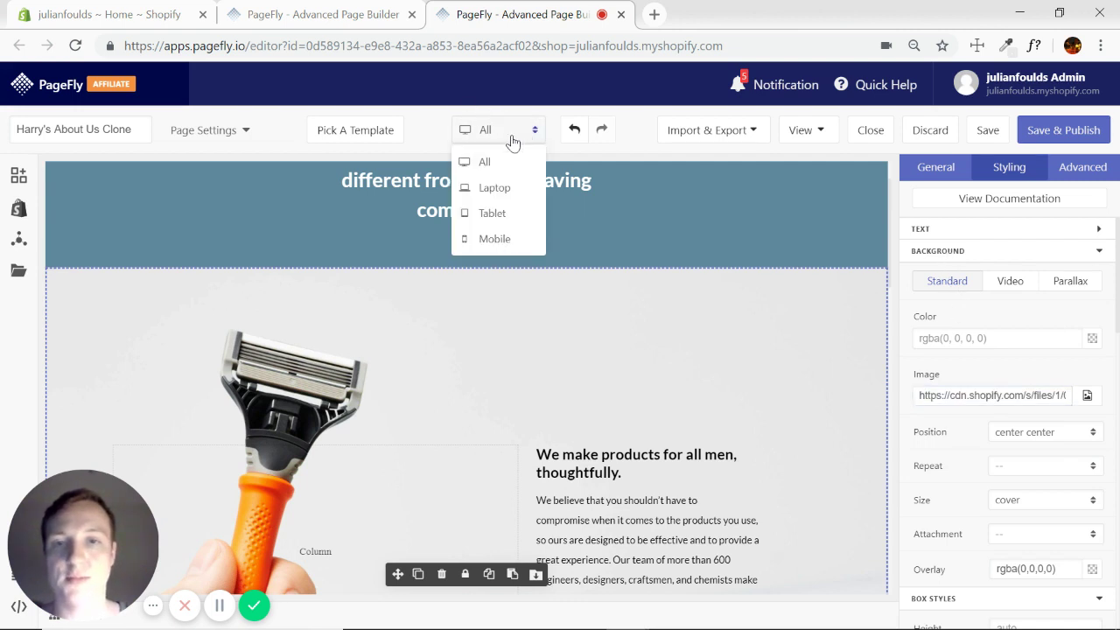
{"action": "left_click", "coordinate": [487, 239]}
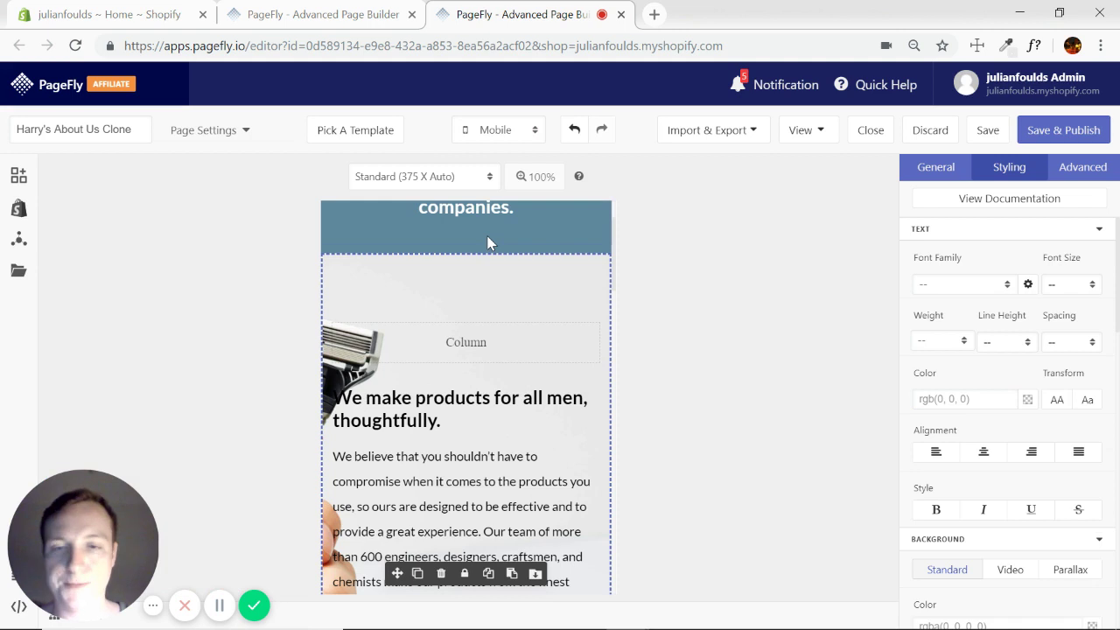
{"action": "left_click", "coordinate": [513, 353]}
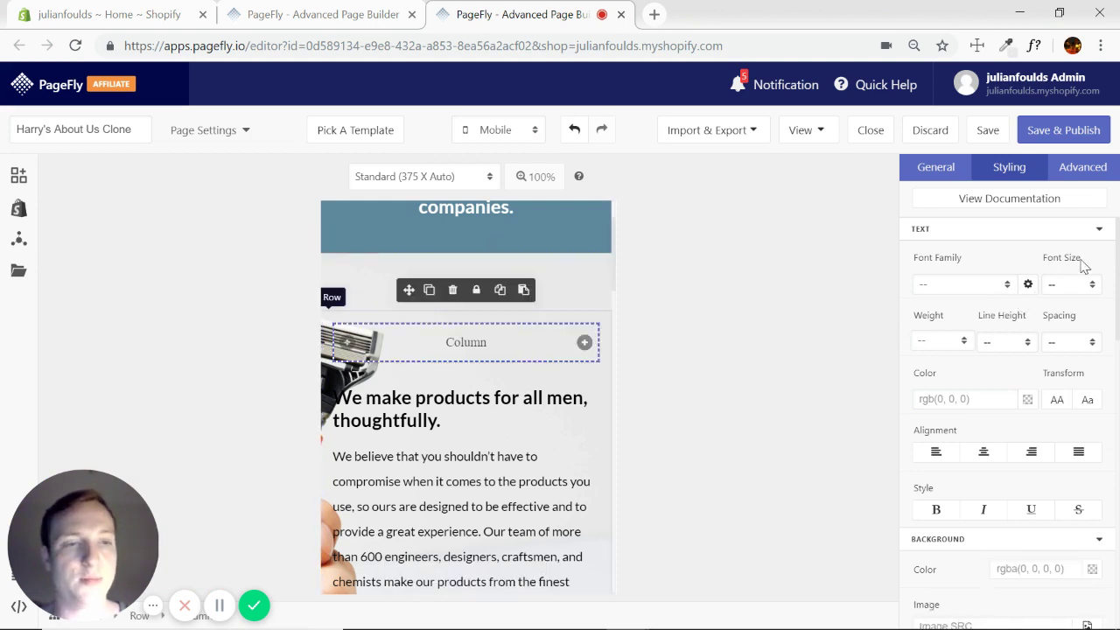
{"action": "left_click", "coordinate": [1099, 229]}
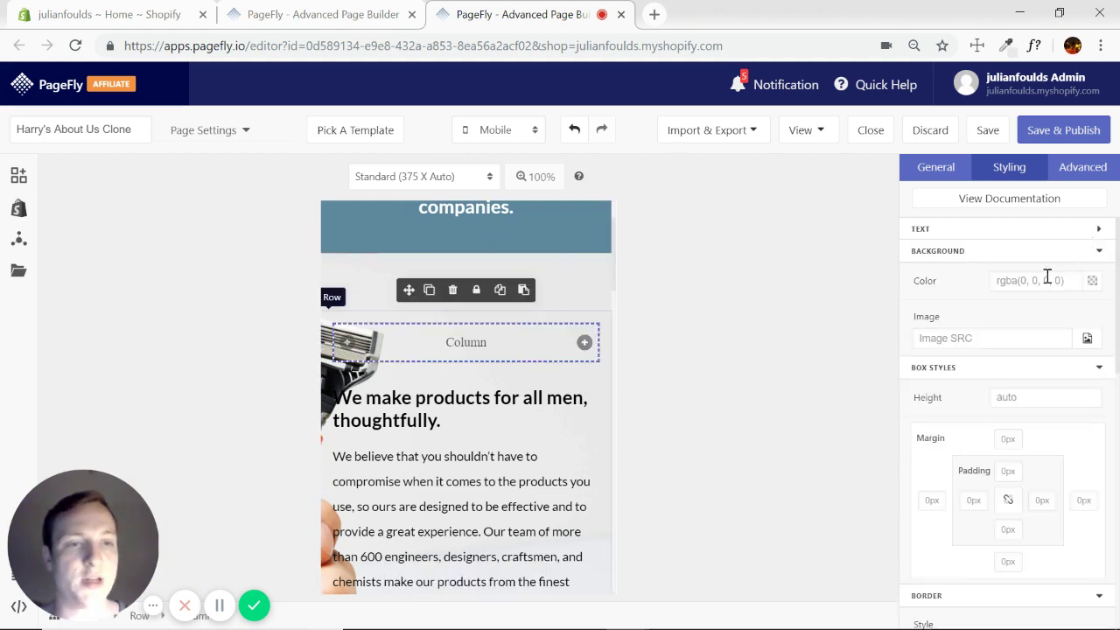
{"action": "left_click", "coordinate": [969, 337]}
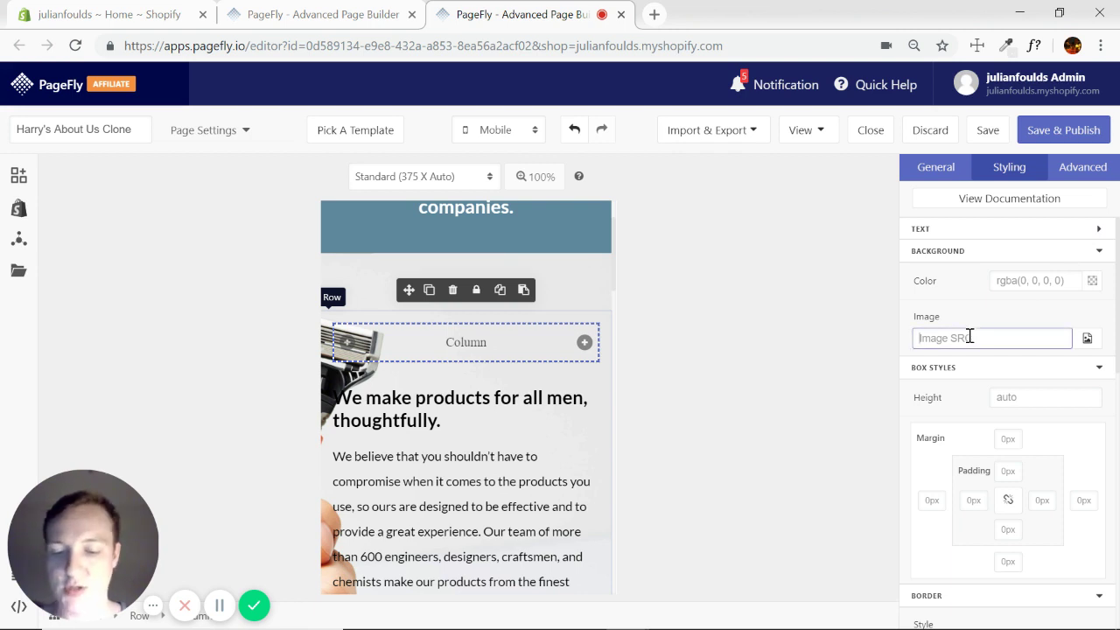
{"action": "key", "text": "ctrl+v"}
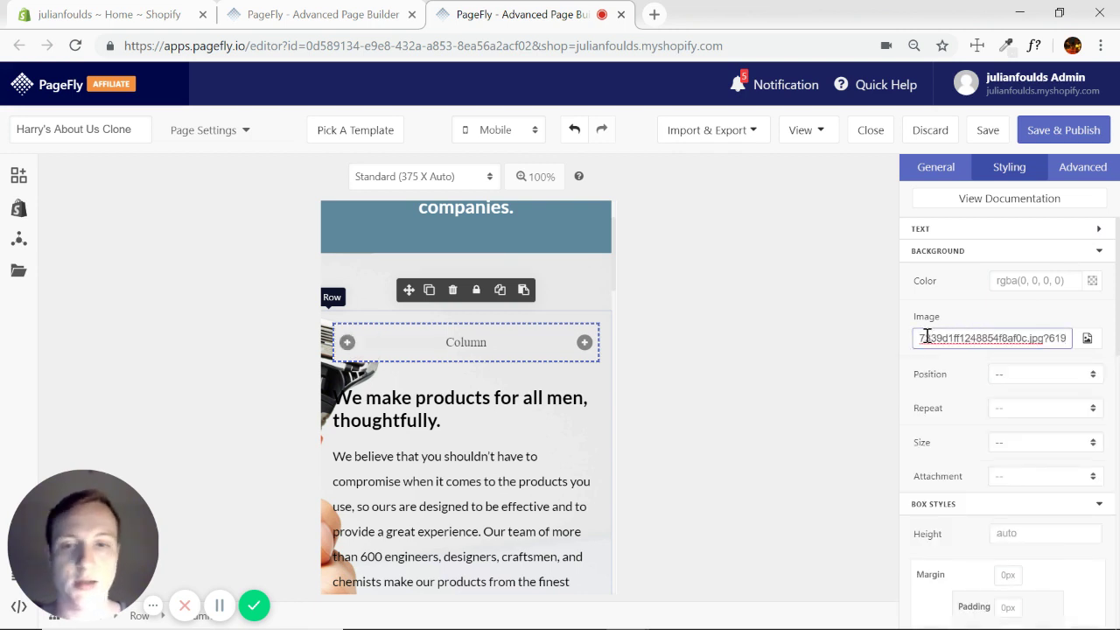
{"action": "left_click", "coordinate": [524, 340]}
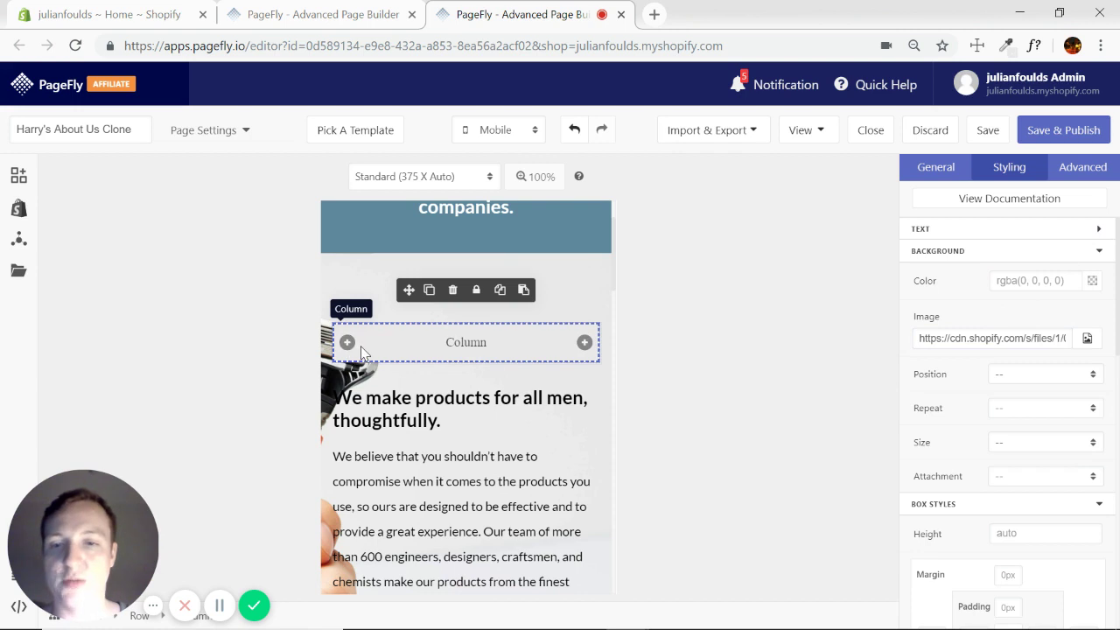
Sample the light grey of the razor section's backdrop and paste #E9E9E9 as the section's mobile background color.
{"action": "left_click", "coordinate": [577, 304]}
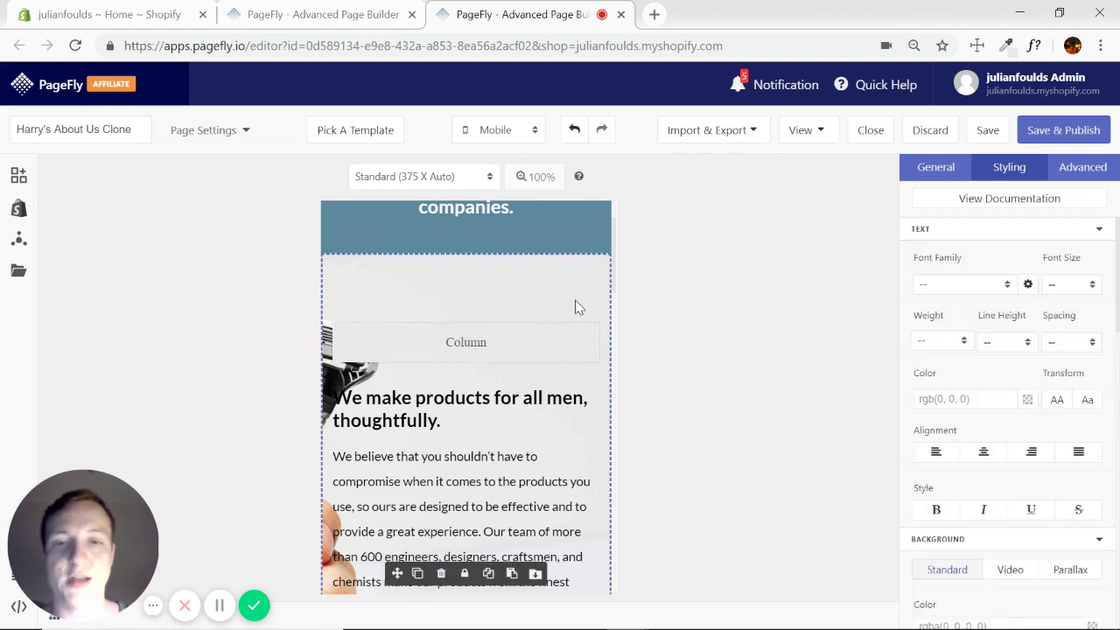
{"action": "left_click", "coordinate": [1006, 45]}
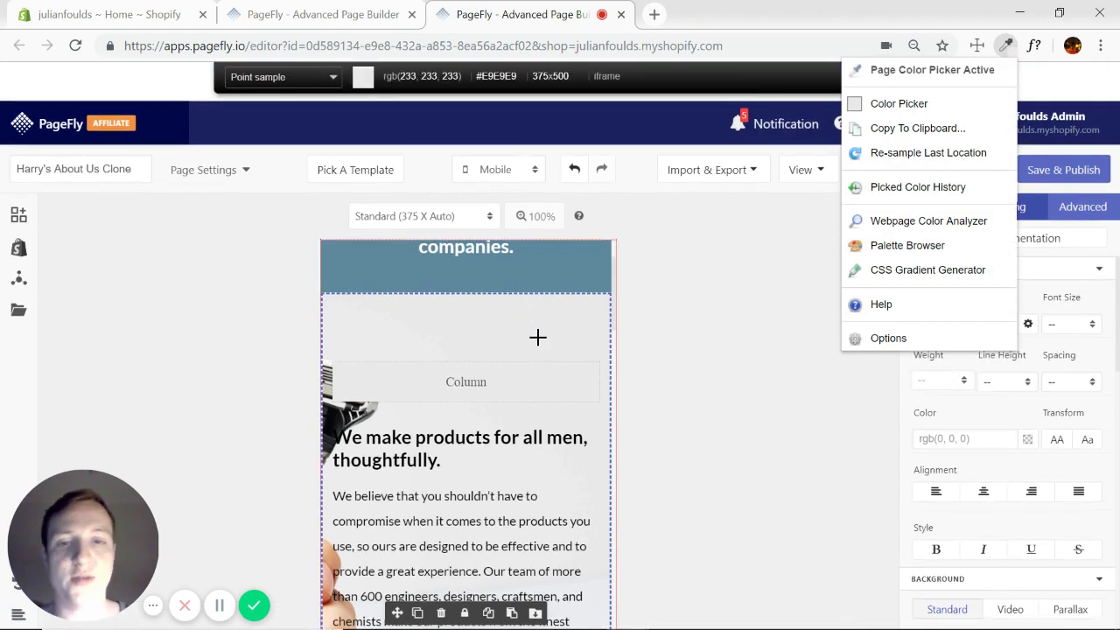
{"action": "left_click", "coordinate": [577, 343]}
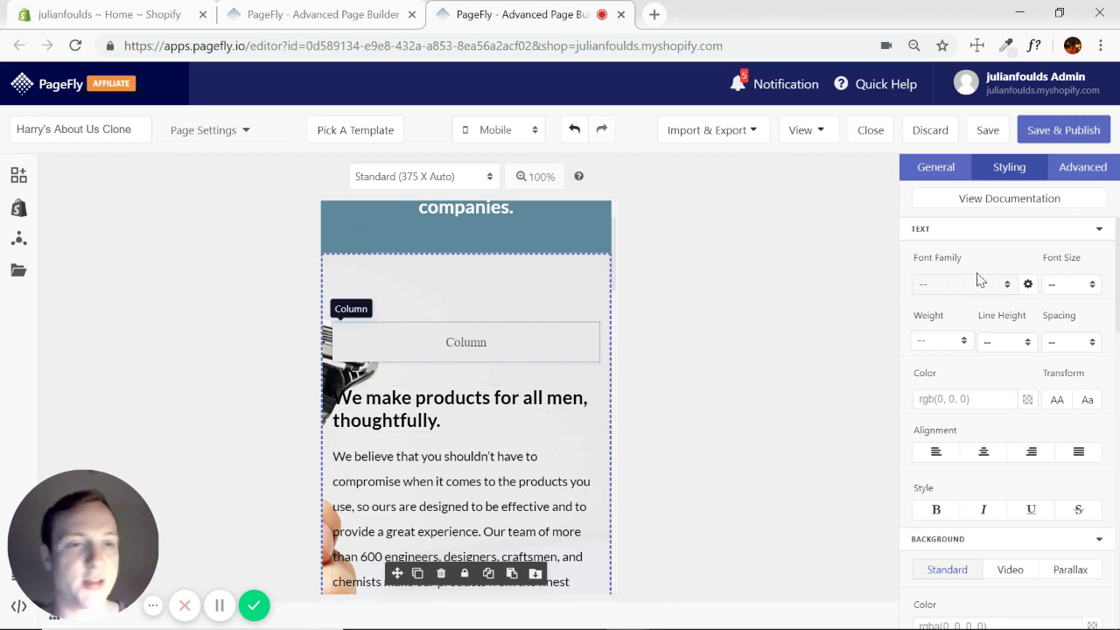
{"action": "left_click", "coordinate": [1098, 233]}
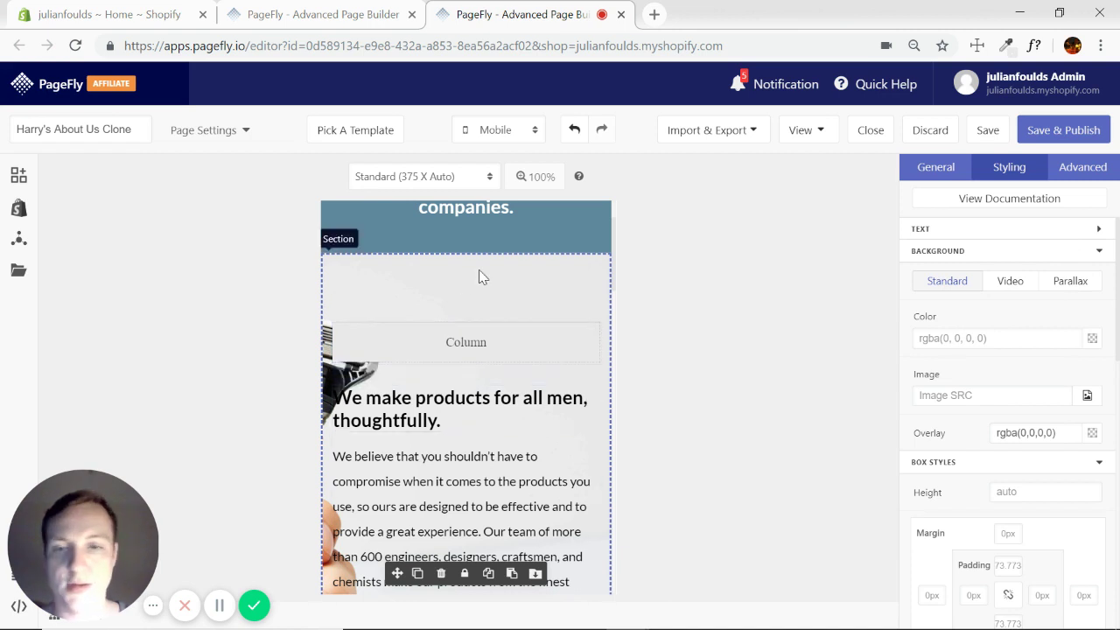
{"action": "left_click_drag", "start_coordinate": [103, 557], "coordinate": [111, 516]}
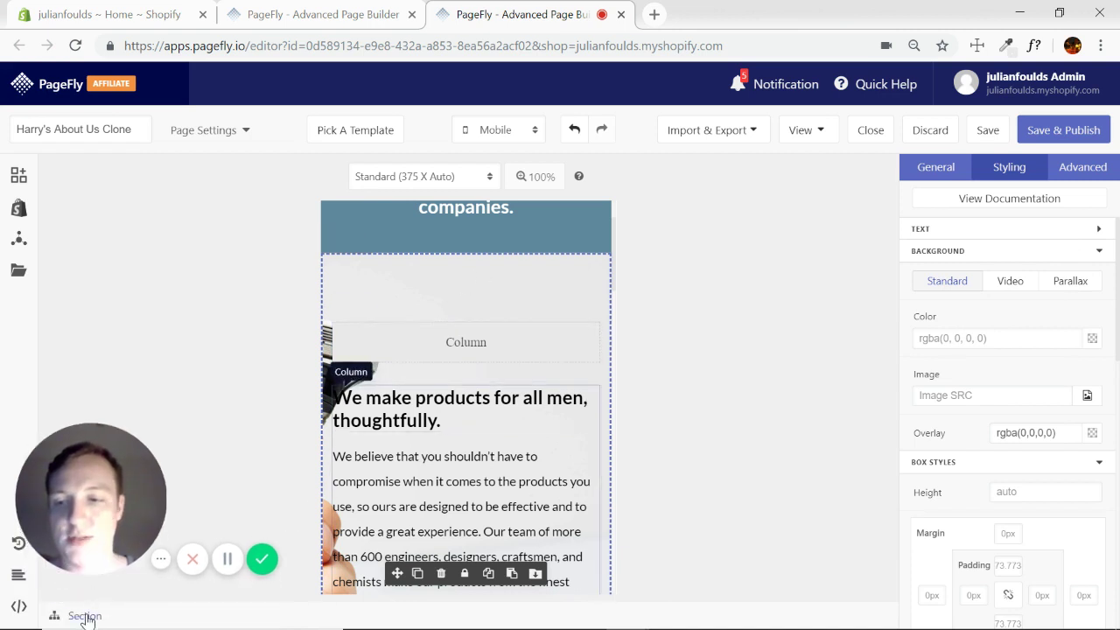
{"action": "left_click", "coordinate": [977, 340]}
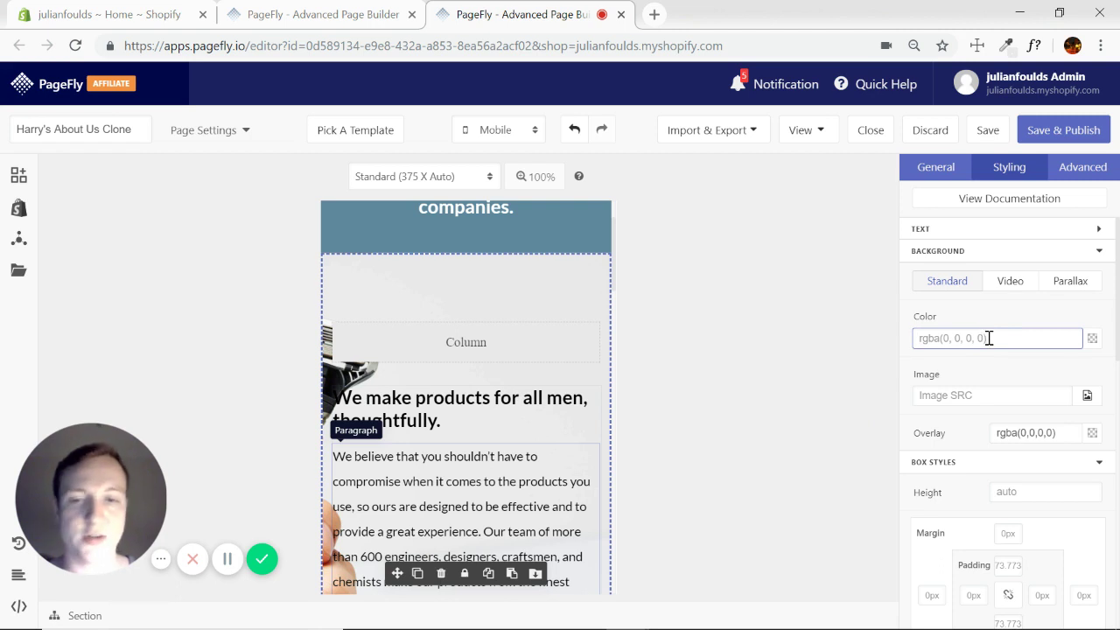
{"action": "key", "text": "ctrl+v"}
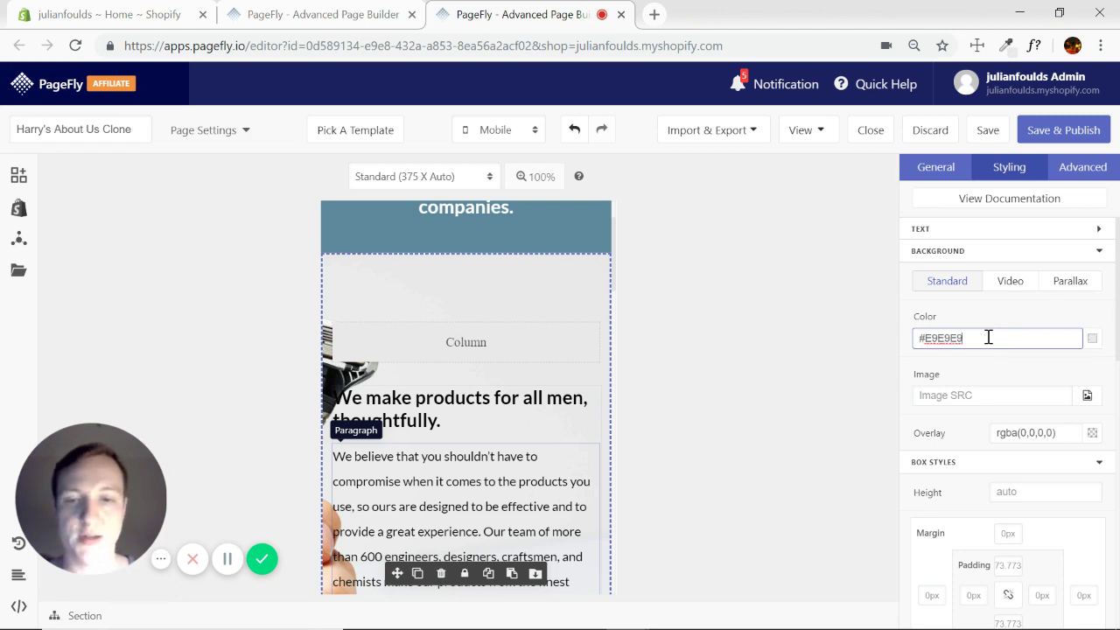
Clear the razor section's background color and re-enter #E9E9E9.
{"action": "left_click", "coordinate": [1003, 382]}
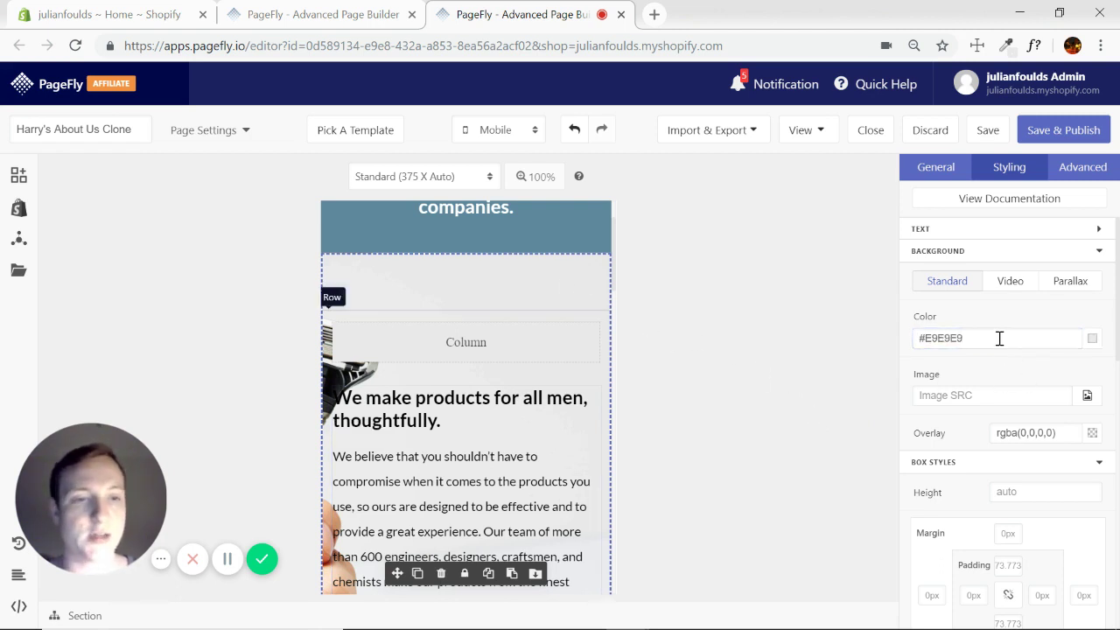
{"action": "double_click", "coordinate": [999, 338]}
{"action": "key", "text": "BackSpace"}
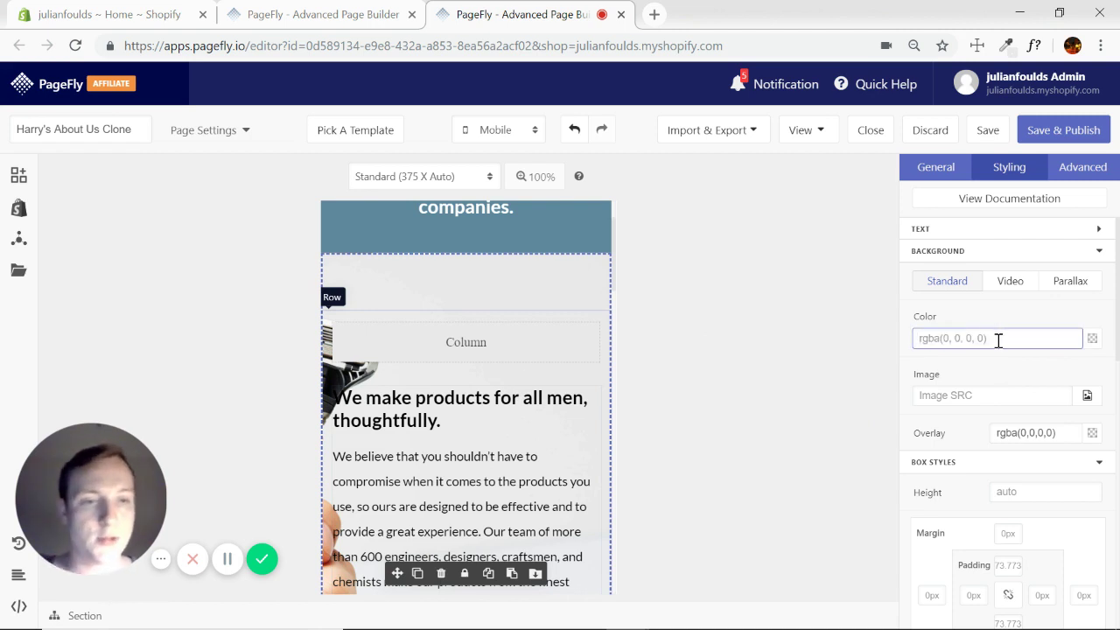
{"action": "key", "text": "ctrl+v"}
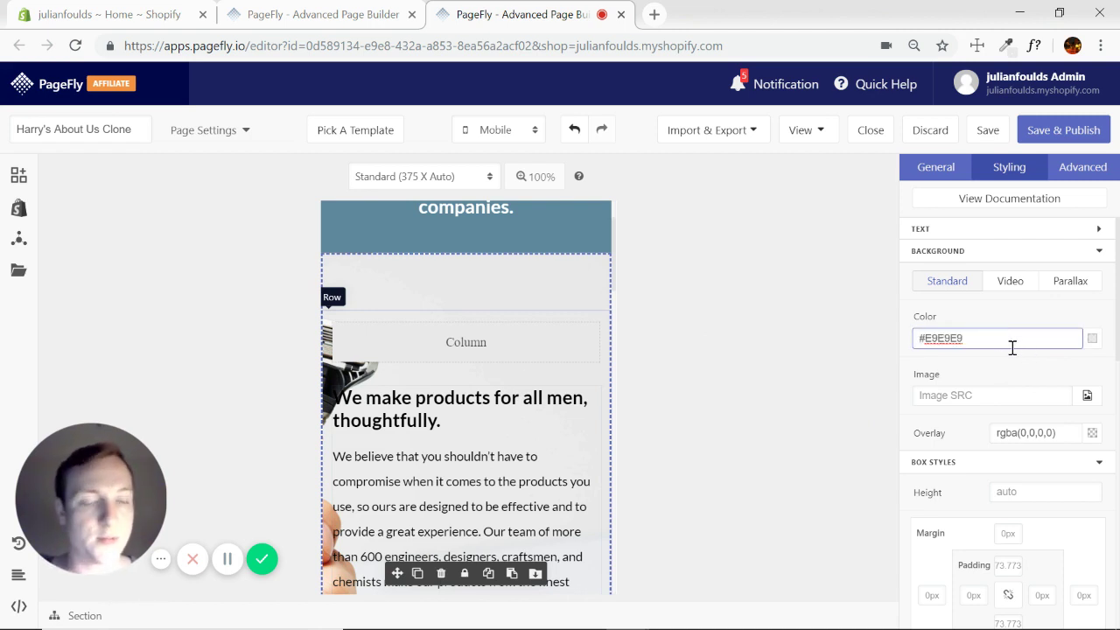
{"action": "left_click", "coordinate": [963, 396]}
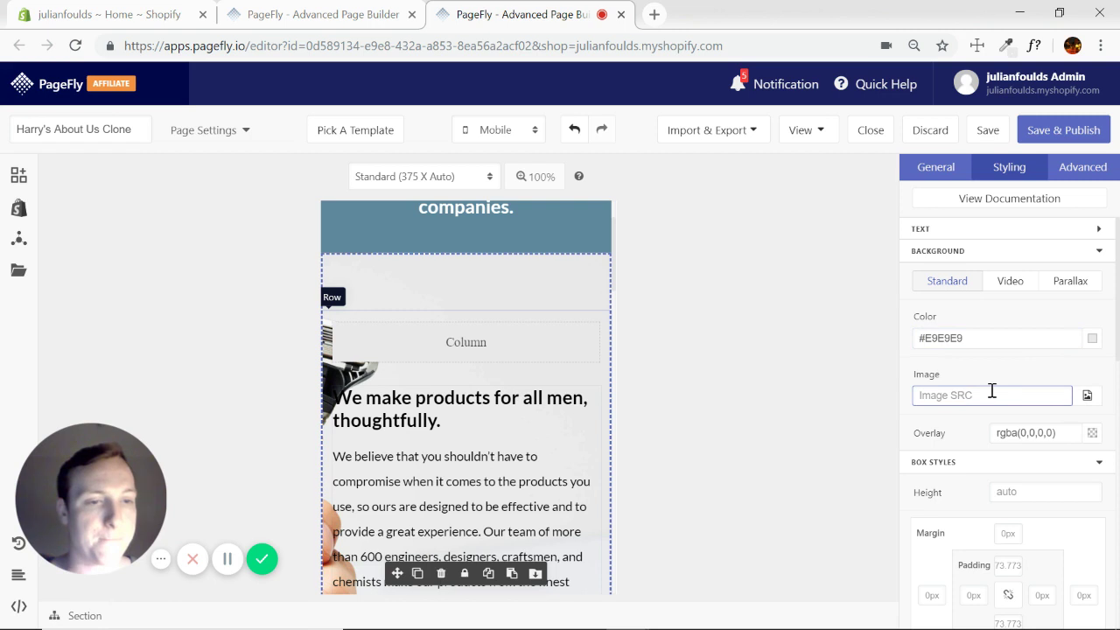
{"action": "left_click", "coordinate": [968, 364]}
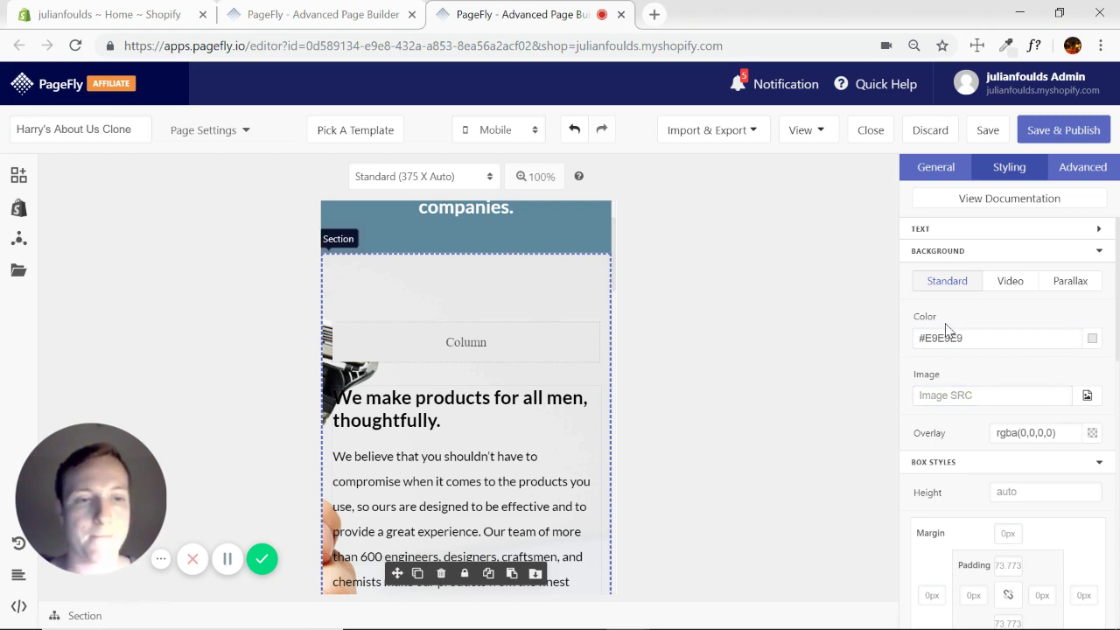
Copy the background image URL of the empty column above the razor section's text.
{"action": "left_click", "coordinate": [529, 345]}
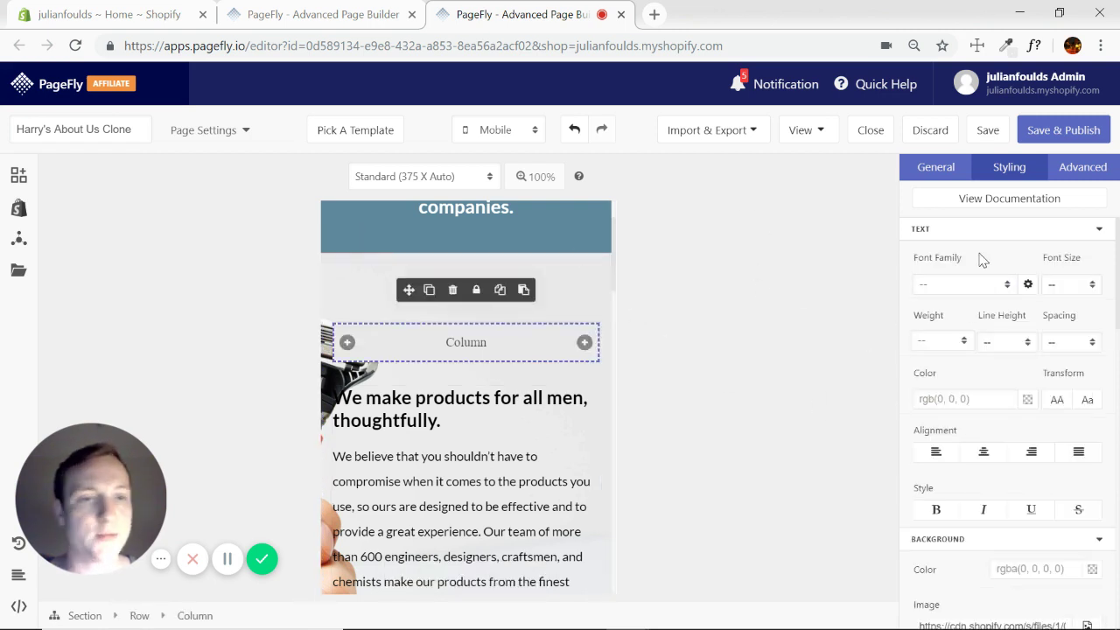
{"action": "left_click", "coordinate": [1097, 231]}
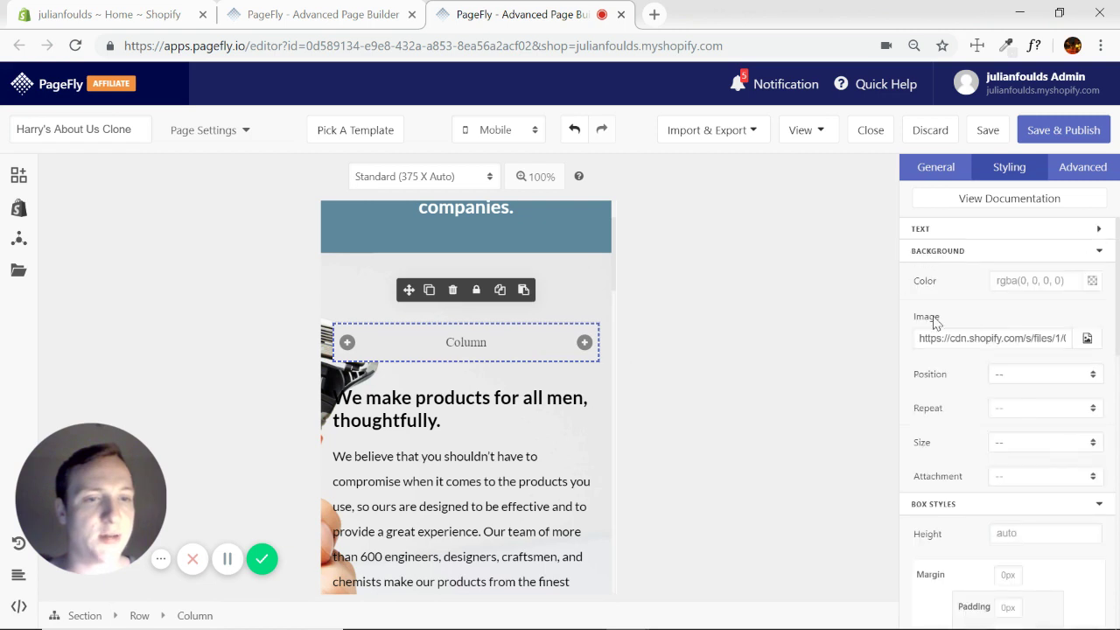
{"action": "triple_click", "coordinate": [1032, 340]}
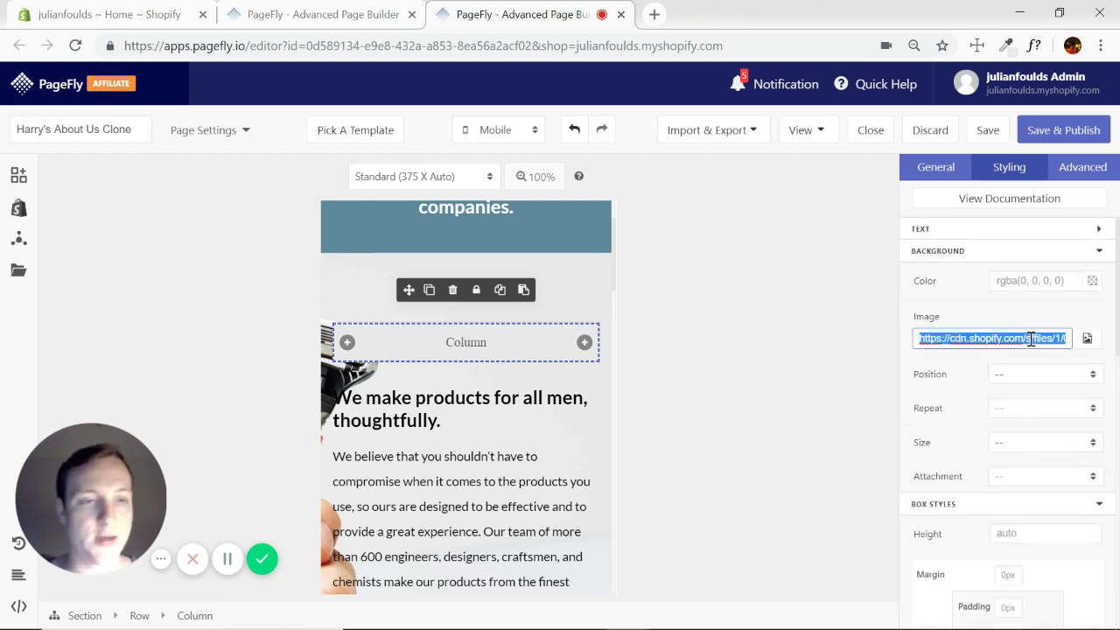
Clear the razor section's background color and paste the copied URL as the section's mobile background image.
{"action": "left_click", "coordinate": [574, 286]}
{"action": "left_click", "coordinate": [1098, 229]}
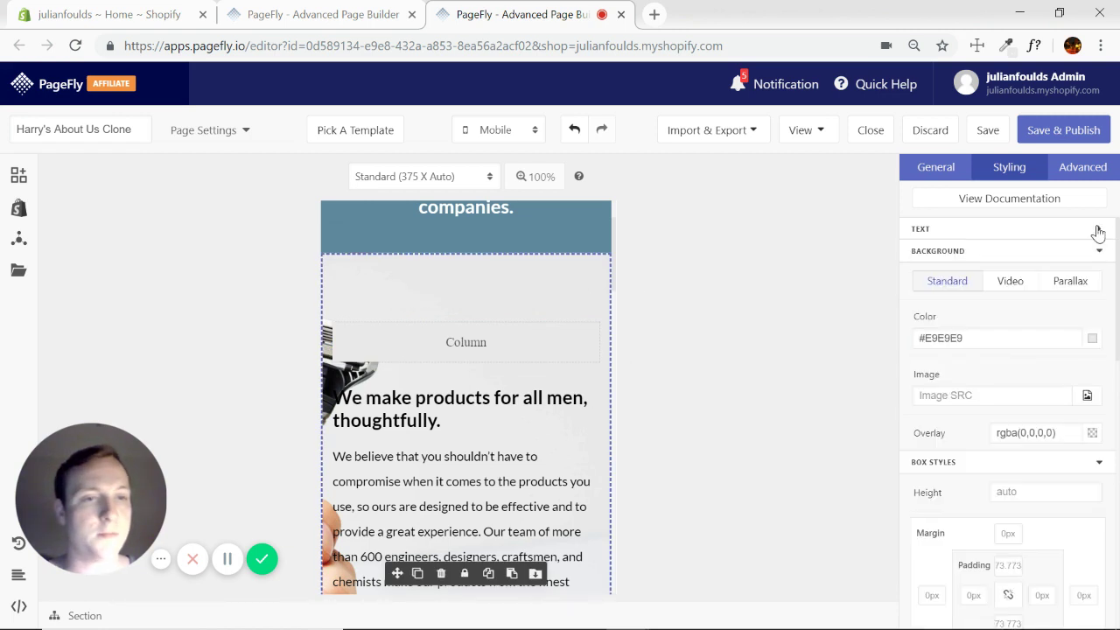
{"action": "double_click", "coordinate": [988, 342]}
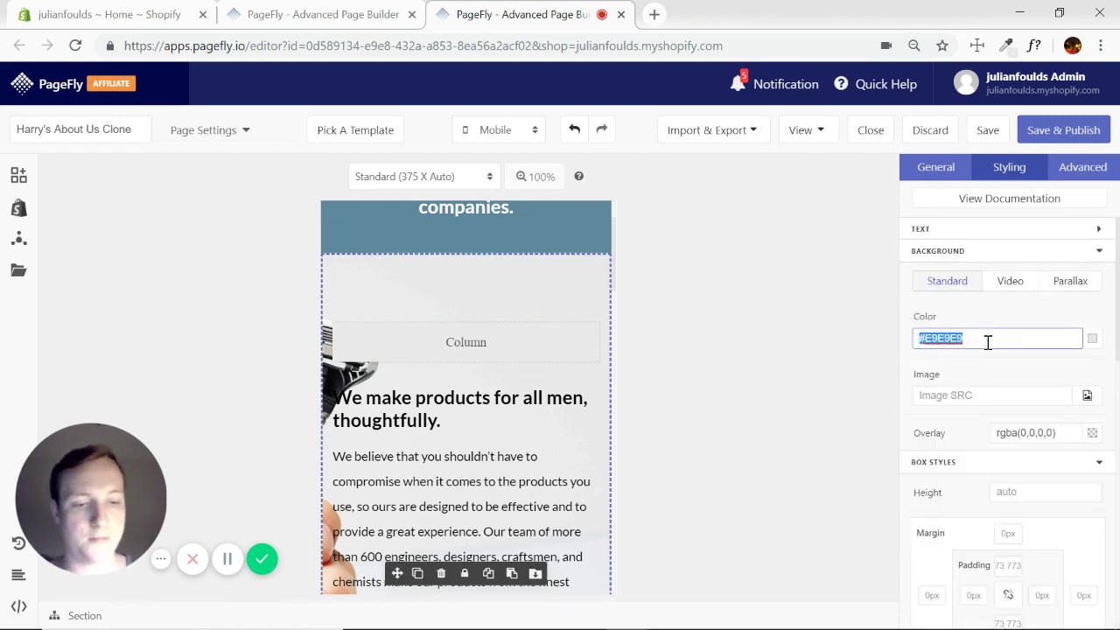
{"action": "key", "text": "BackSpace"}
{"action": "left_click", "coordinate": [991, 397]}
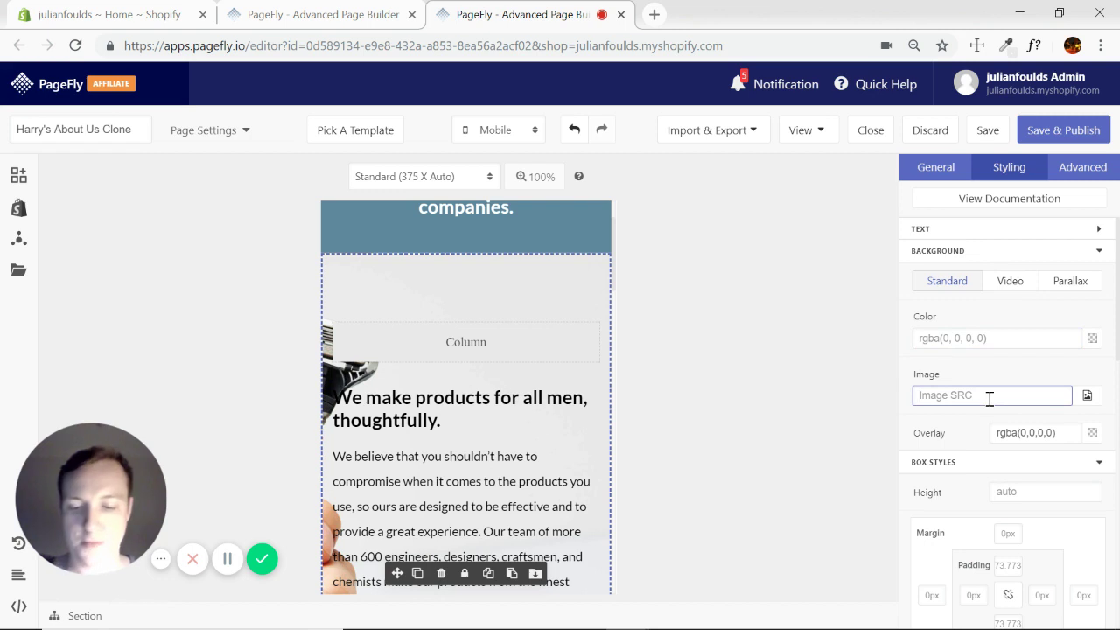
{"action": "key", "text": "ctrl+v"}
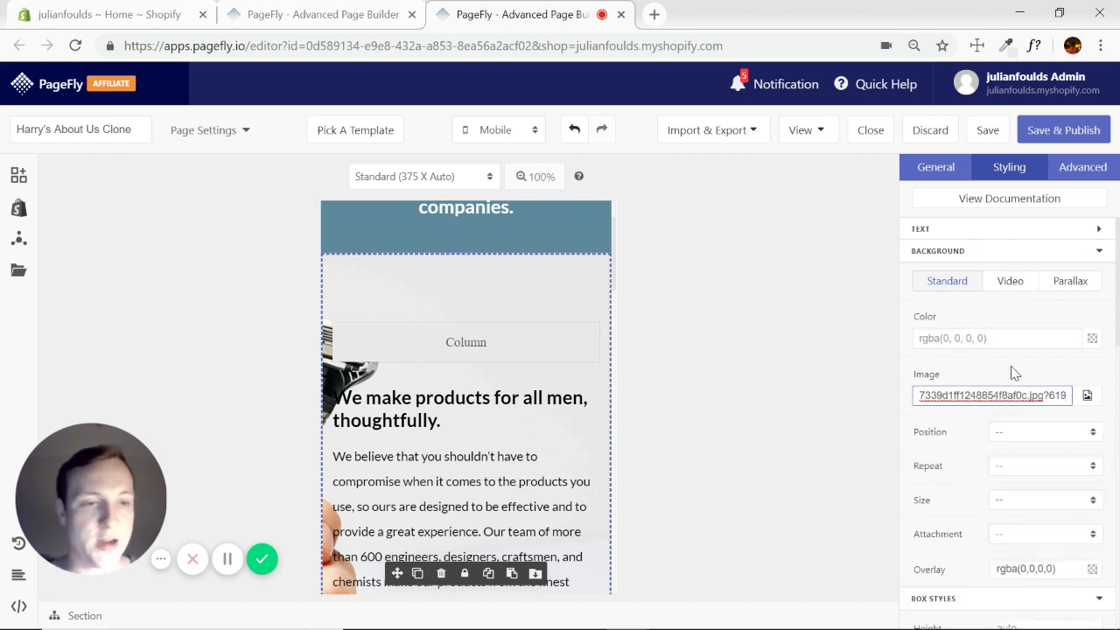
Set the razor section's background image position to center center and its size to contain.
{"action": "left_click", "coordinate": [1087, 433]}
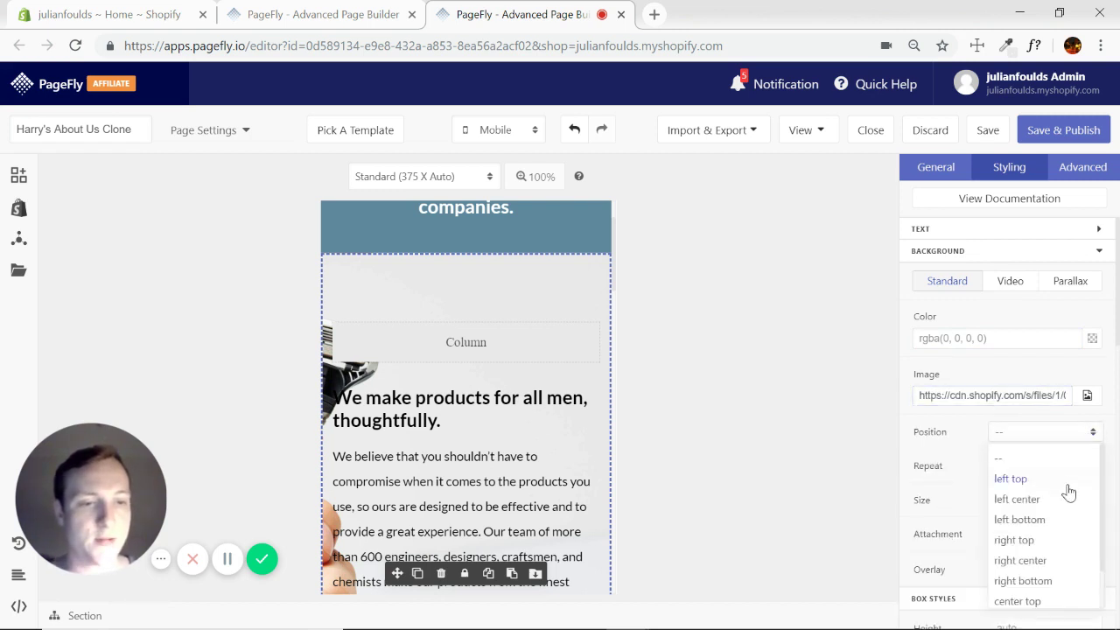
{"action": "scroll", "coordinate": [1050, 542], "scroll_direction": "down", "scroll_amount": 1}
{"action": "left_click", "coordinate": [1036, 577]}
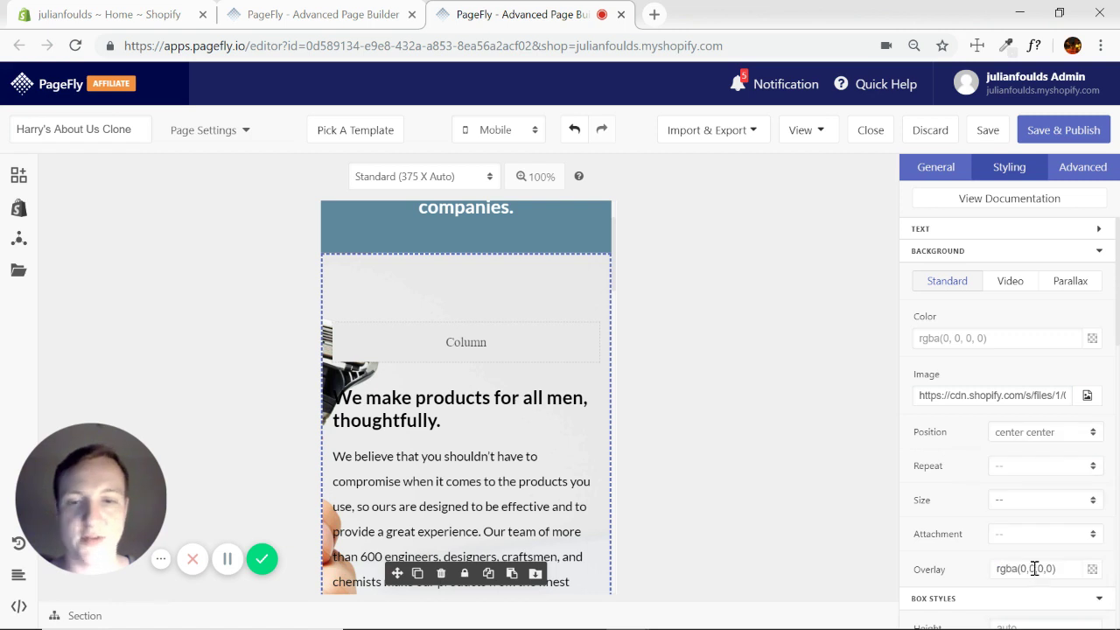
{"action": "left_click", "coordinate": [1092, 506]}
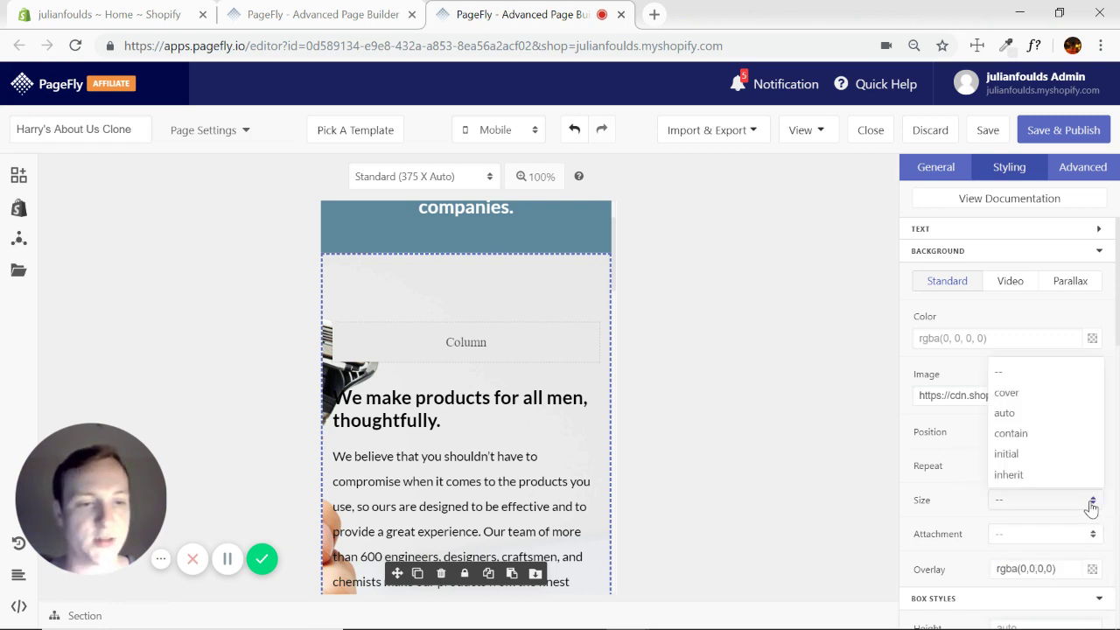
{"action": "left_click", "coordinate": [1013, 433]}
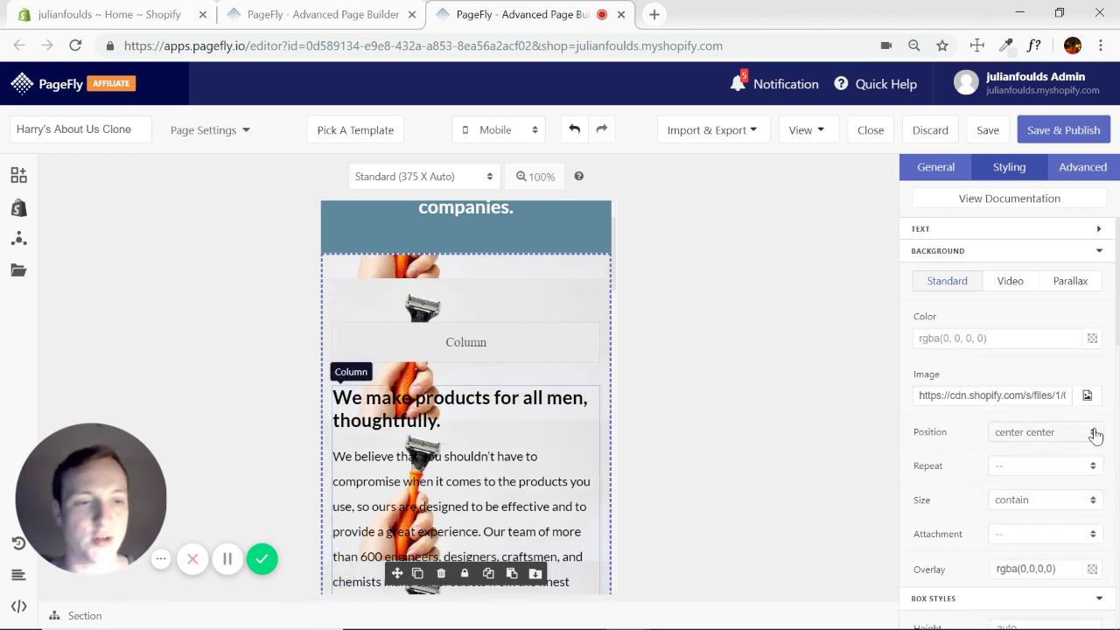
Remove the background image URL from the razor section in the Mobile view.
{"action": "left_click", "coordinate": [1056, 395]}
{"action": "key", "text": "ctrl+a"}
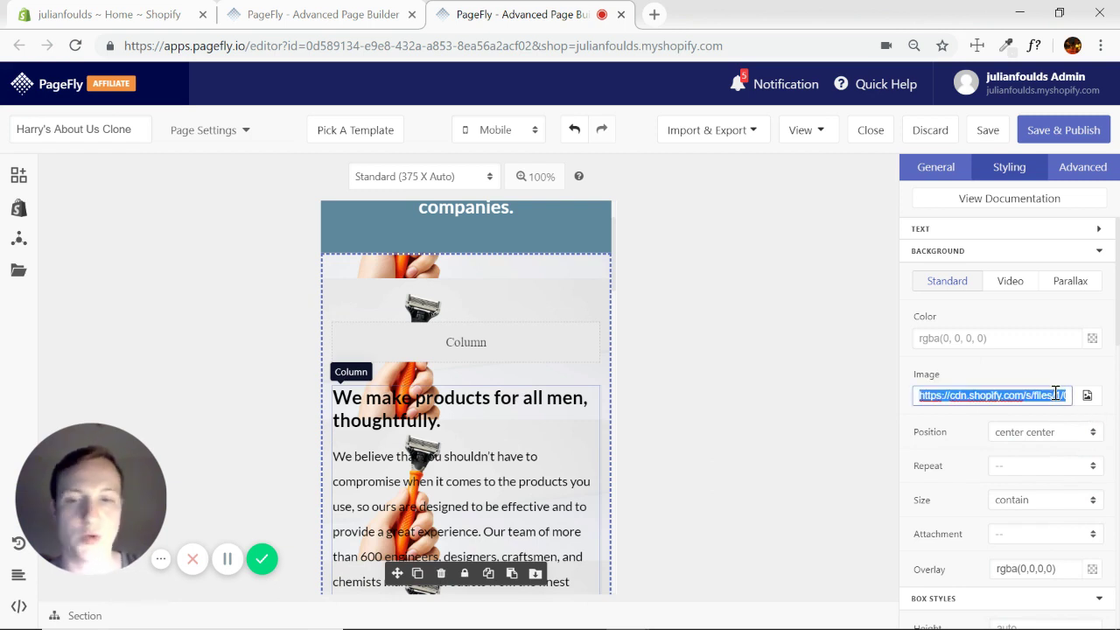
{"action": "key", "text": "BackSpace"}
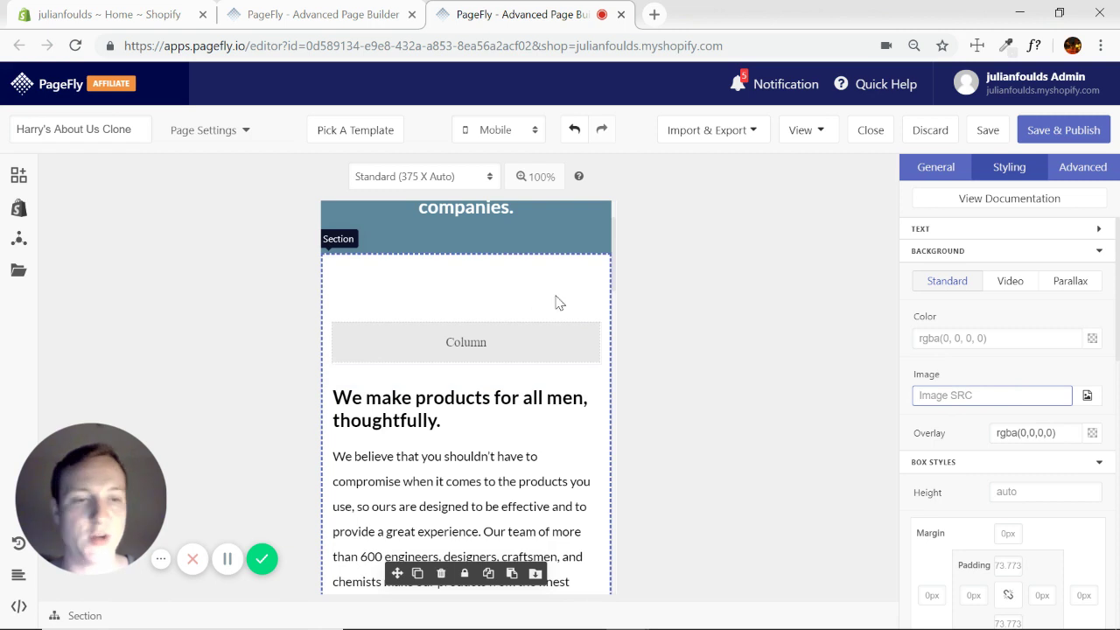
Try to sample the empty column's grey as the razor section's background color, then clear the pasted #FFFFFF.
{"action": "left_click", "coordinate": [1006, 46]}
{"action": "left_click", "coordinate": [561, 385]}
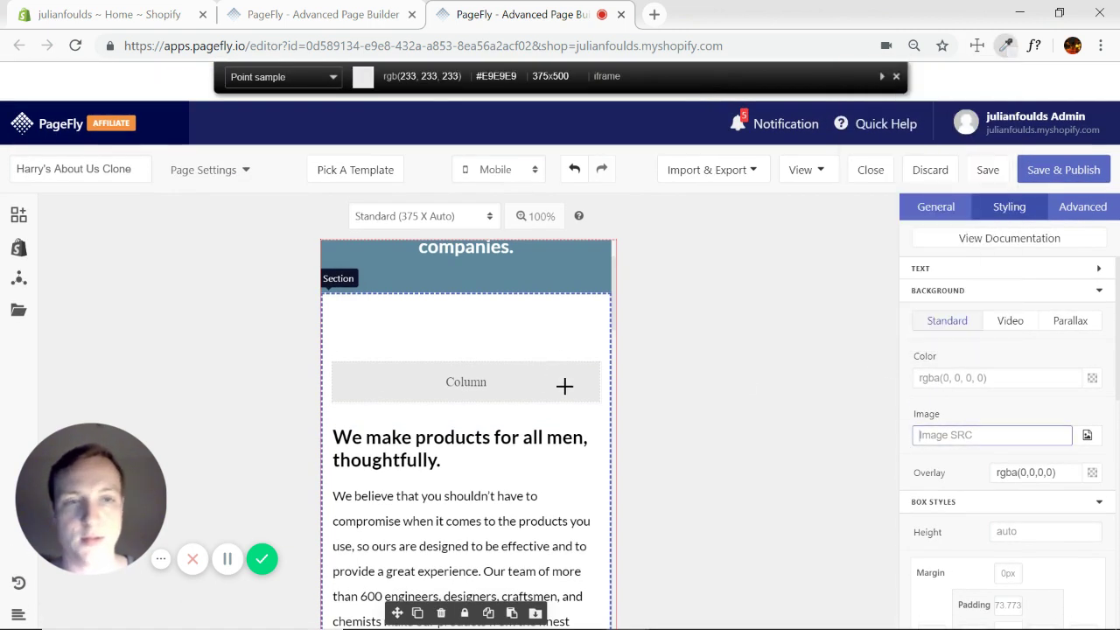
{"action": "left_click", "coordinate": [564, 386]}
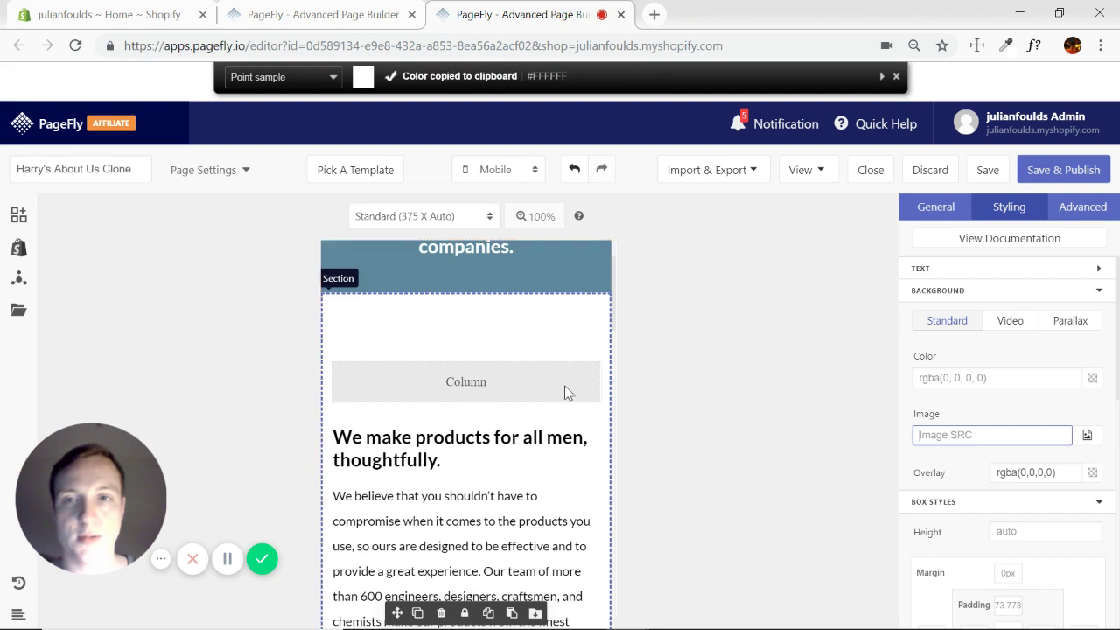
{"action": "left_click", "coordinate": [1003, 380]}
{"action": "key", "text": "ctrl+v"}
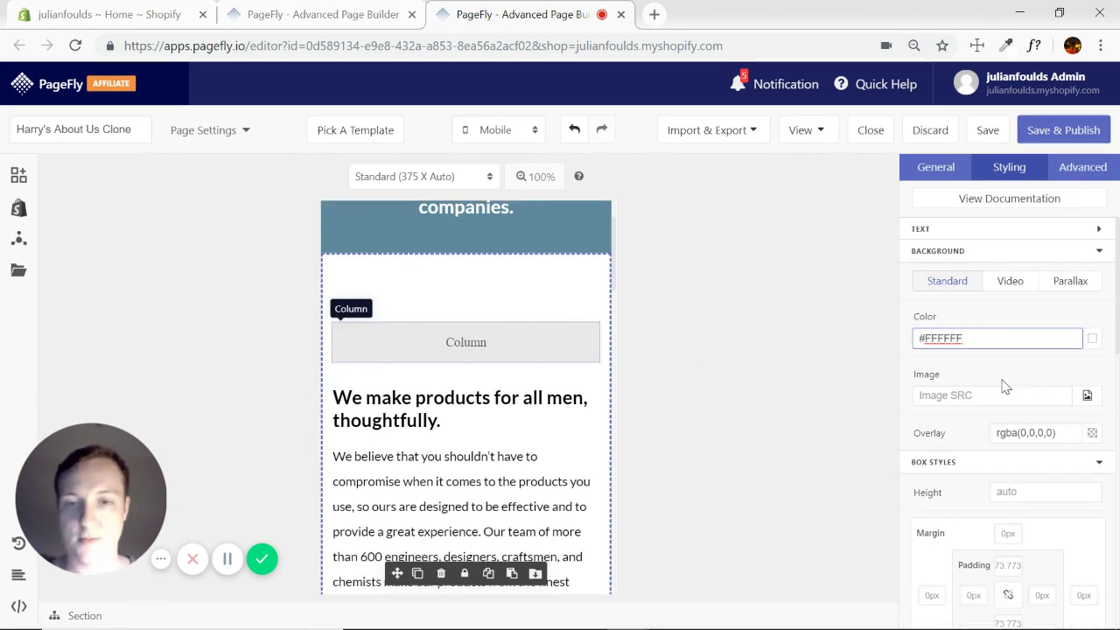
{"action": "triple_click", "coordinate": [988, 342]}
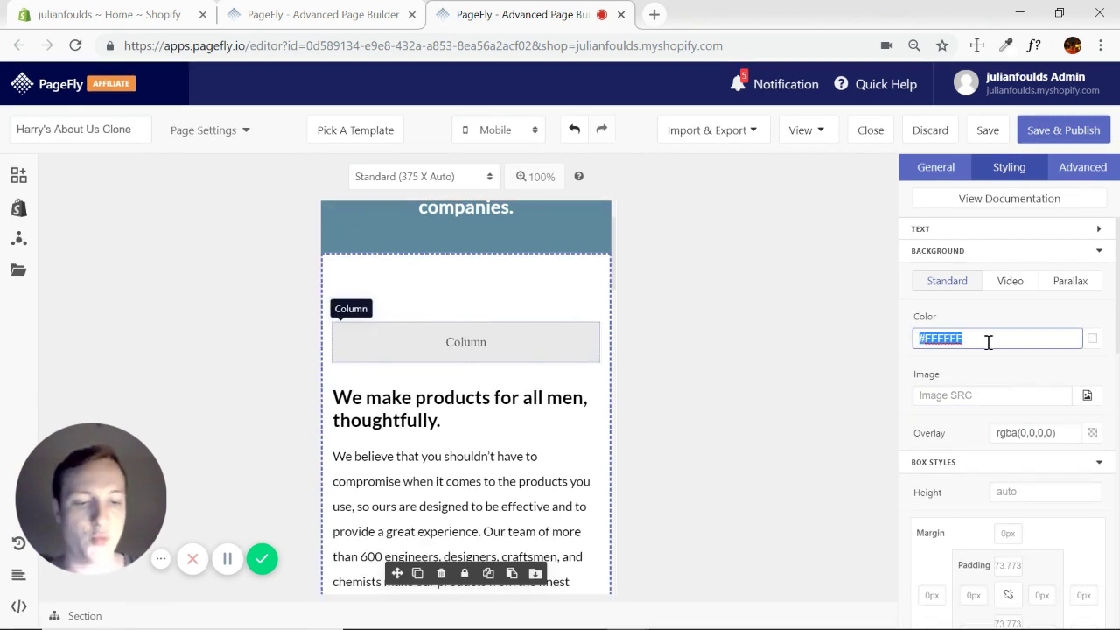
{"action": "key", "text": "BackSpace"}
Sample the grey of the empty column and paste #E9E9E9 as the razor section's background color.
{"action": "left_click", "coordinate": [1005, 44]}
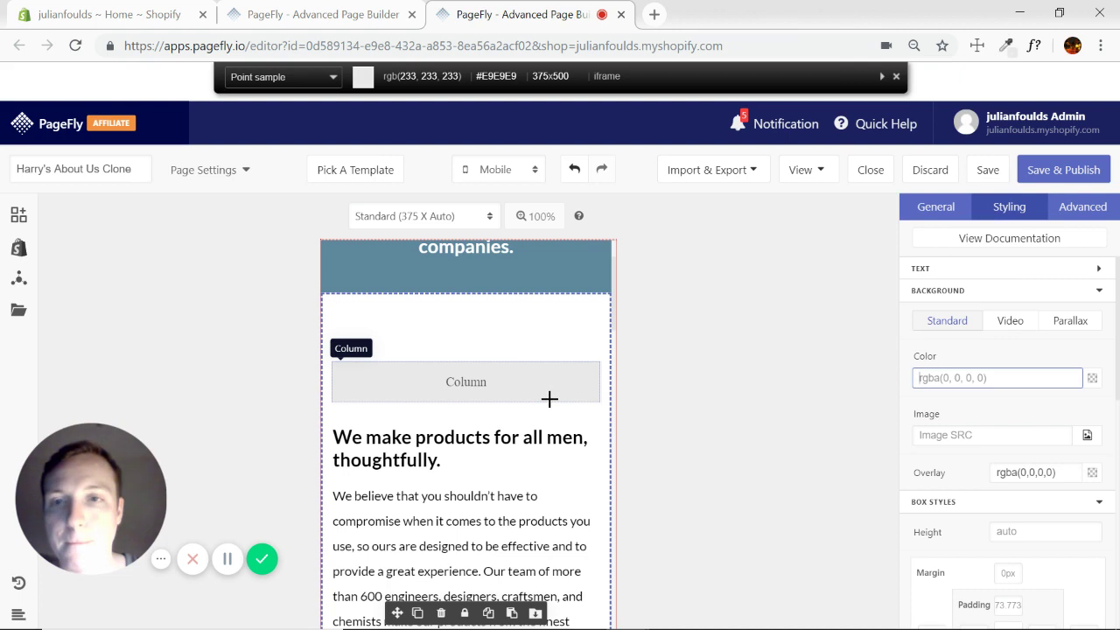
{"action": "left_click", "coordinate": [550, 399]}
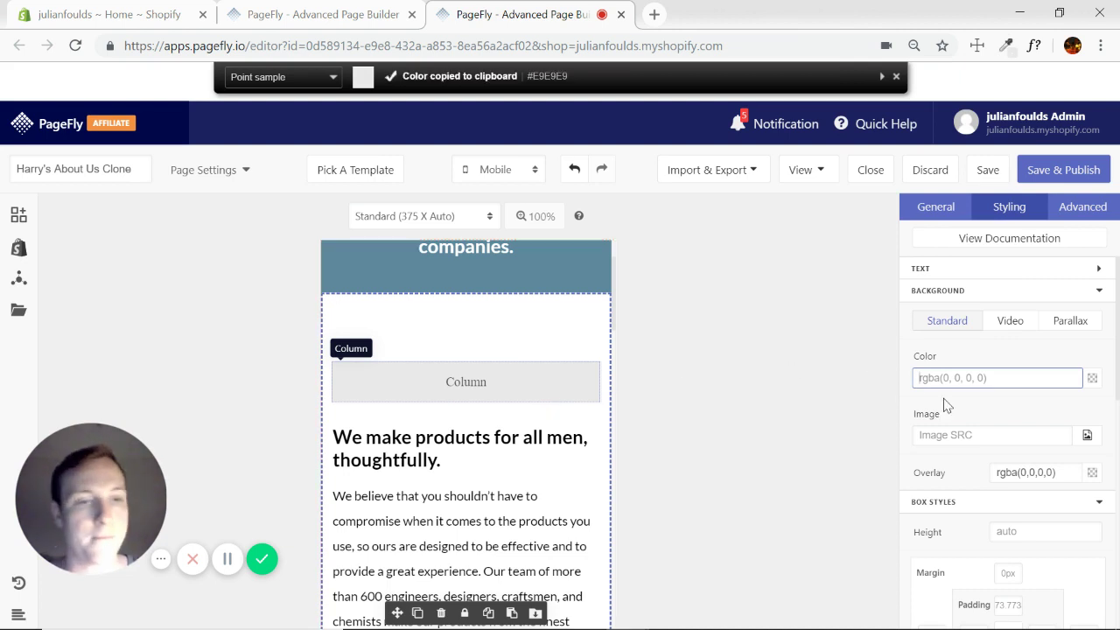
{"action": "key", "text": "ctrl+v"}
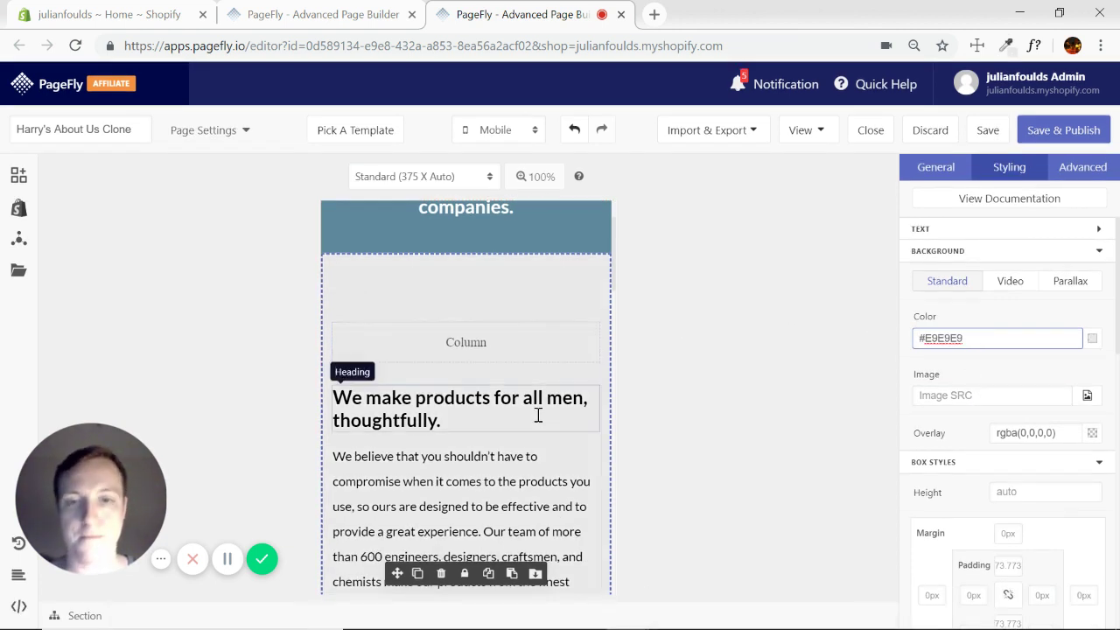
Set the top padding of the empty column above the razor section's text to 100.
{"action": "left_click", "coordinate": [531, 331]}
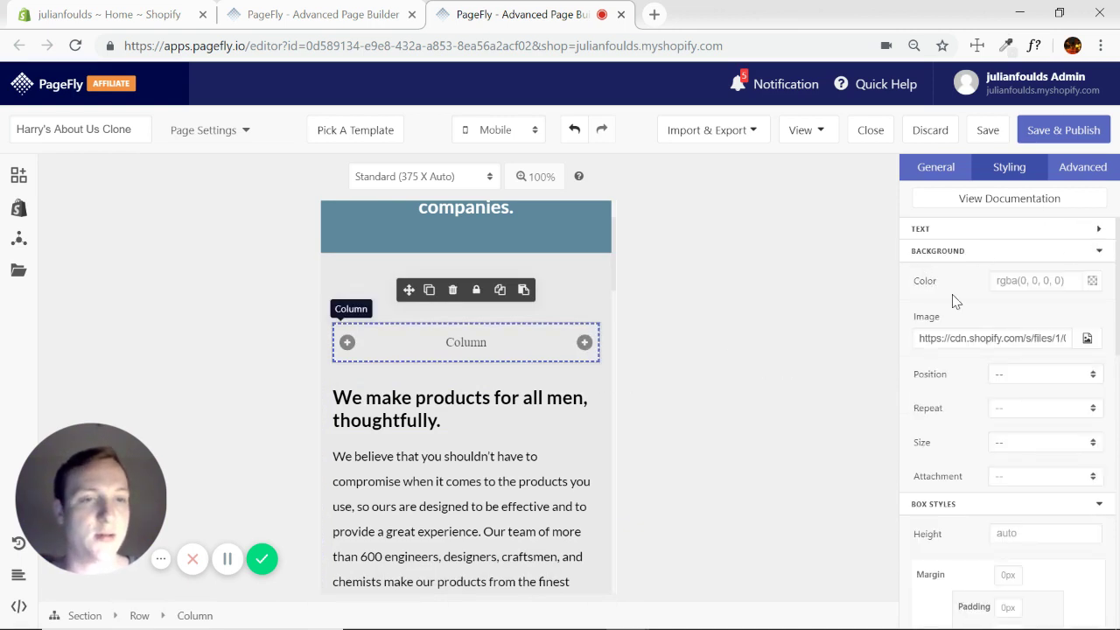
{"action": "left_click", "coordinate": [1098, 252]}
{"action": "left_click", "coordinate": [1004, 378]}
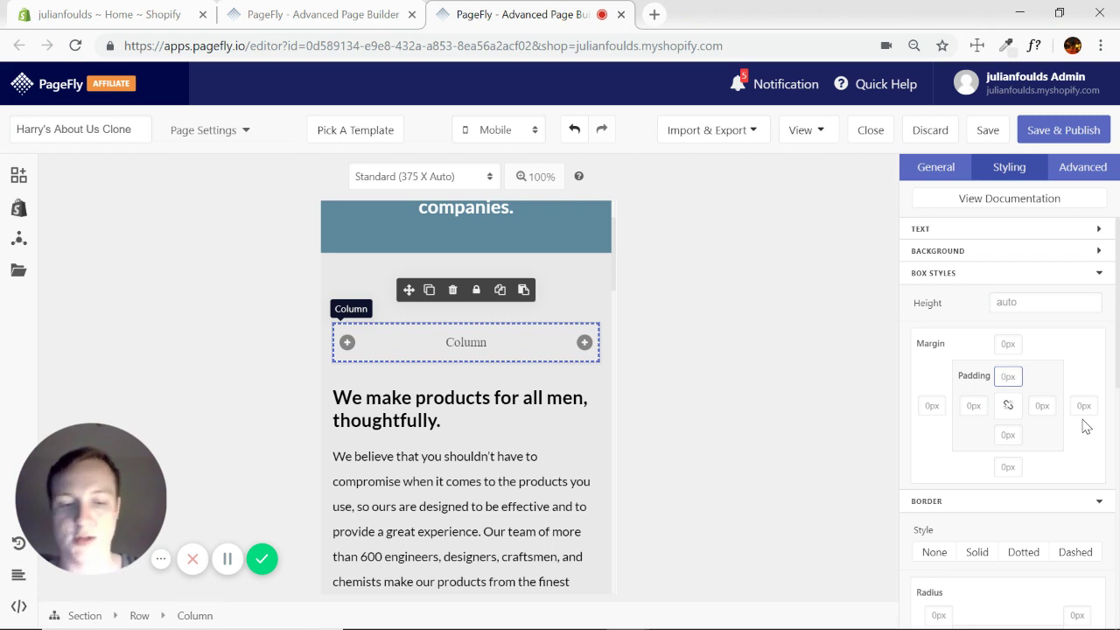
{"action": "type", "text": "100"}
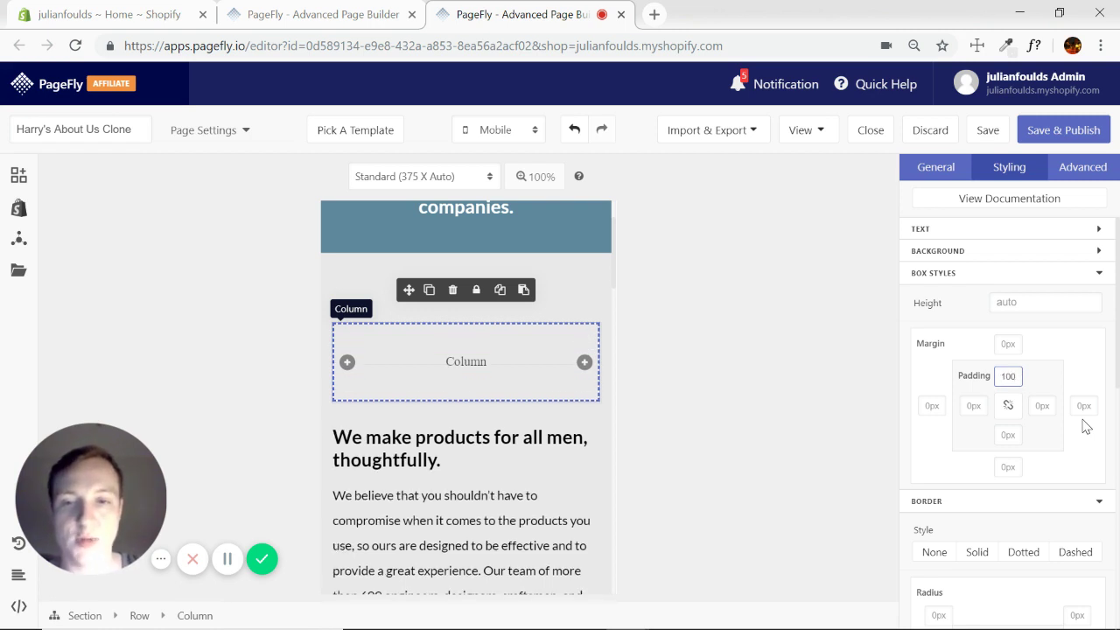
Set the padding of the empty column above the razor section's text to 200 at the top and 100 at the bottom.
{"action": "key", "text": "BackSpace"}
{"action": "key", "text": "BackSpace"}
{"action": "key", "text": "BackSpace"}
{"action": "type", "text": "200"}
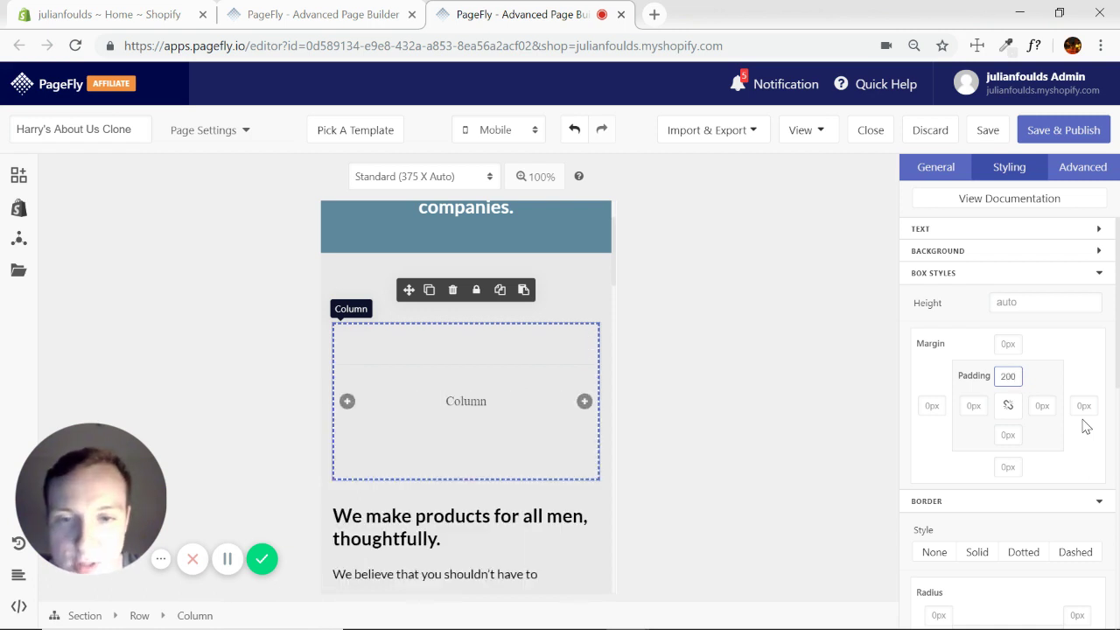
{"action": "left_click", "coordinate": [1006, 435]}
{"action": "type", "text": "100"}
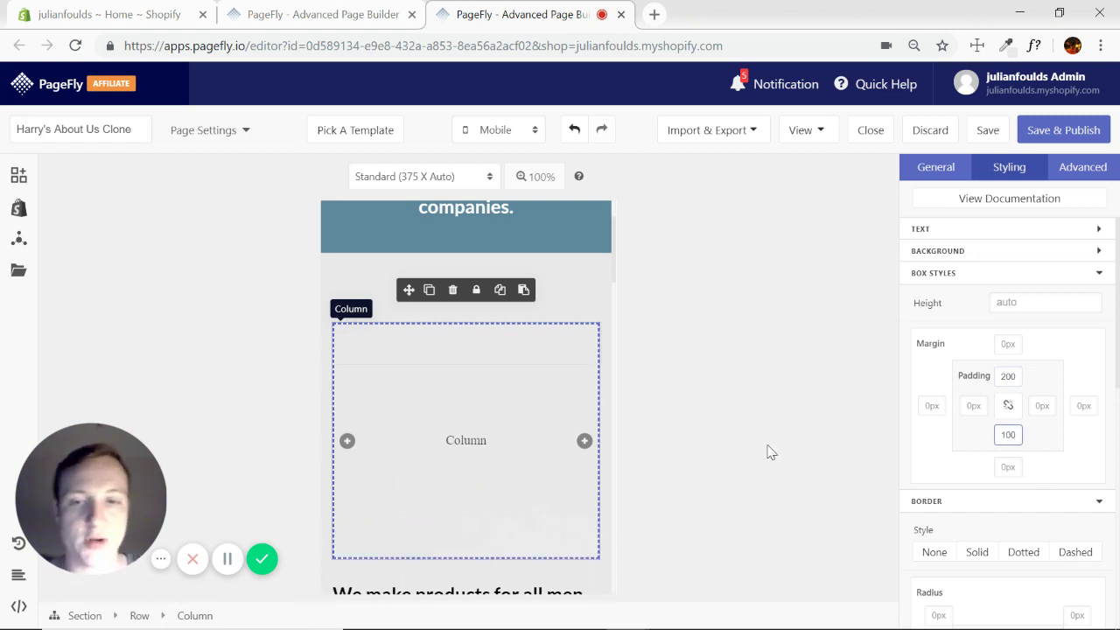
Set the background image position of the empty column above the razor section's text to center center.
{"action": "left_click", "coordinate": [569, 300]}
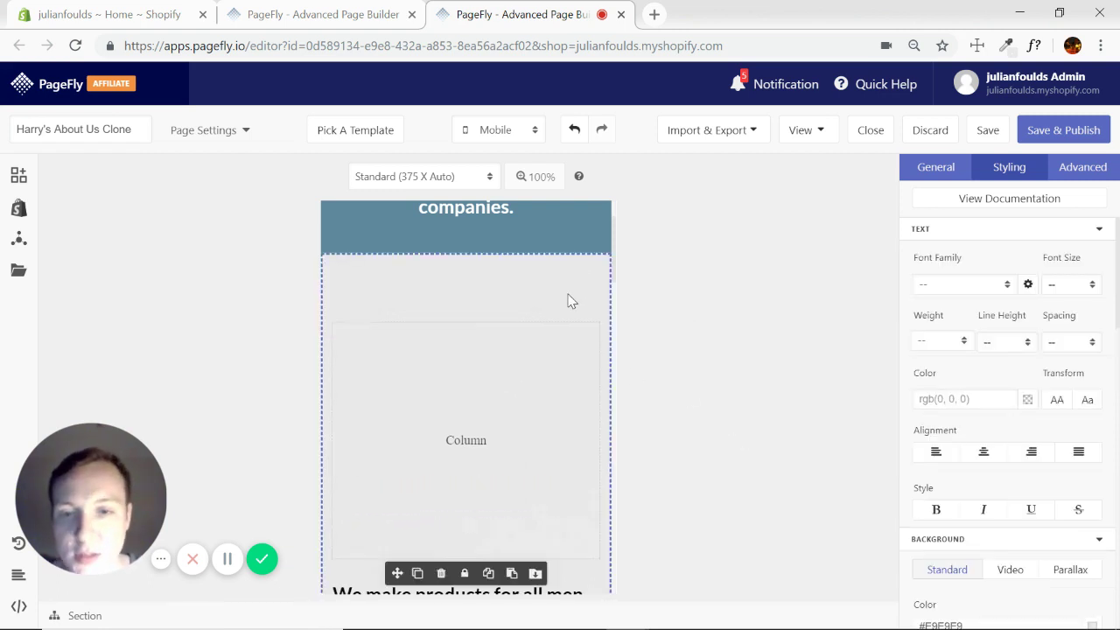
{"action": "left_click", "coordinate": [535, 430]}
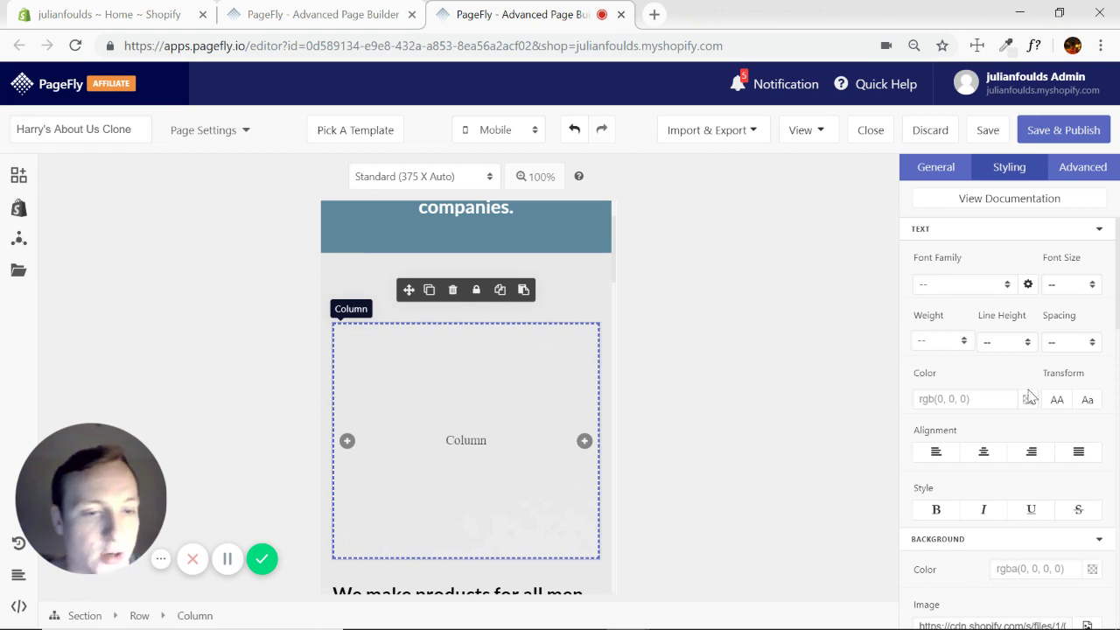
{"action": "scroll", "coordinate": [1029, 396], "scroll_direction": "down", "scroll_amount": 3}
{"action": "left_click", "coordinate": [1091, 403]}
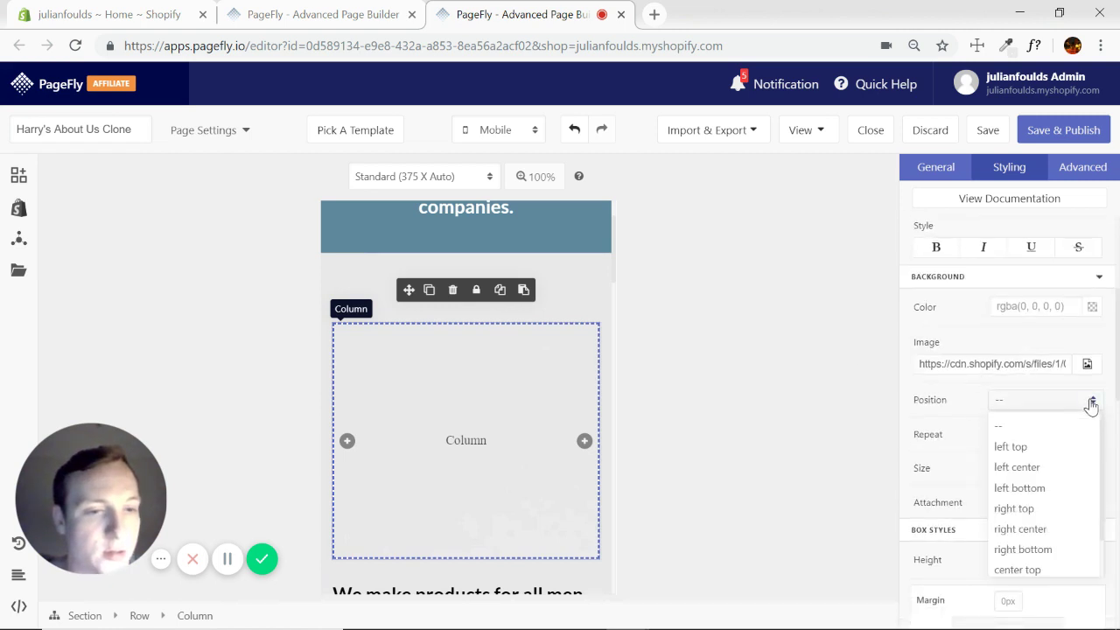
{"action": "scroll", "coordinate": [1055, 490], "scroll_direction": "down", "scroll_amount": 1}
{"action": "left_click", "coordinate": [1037, 545]}
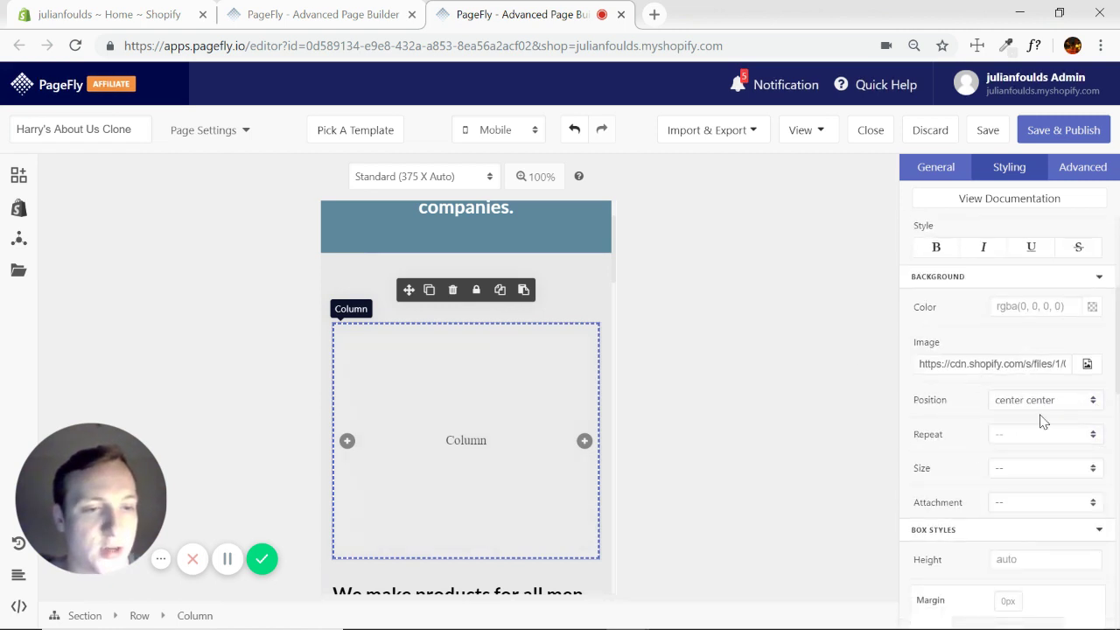
Set the column's background image size to cover, after trying contain.
{"action": "left_click", "coordinate": [1090, 469]}
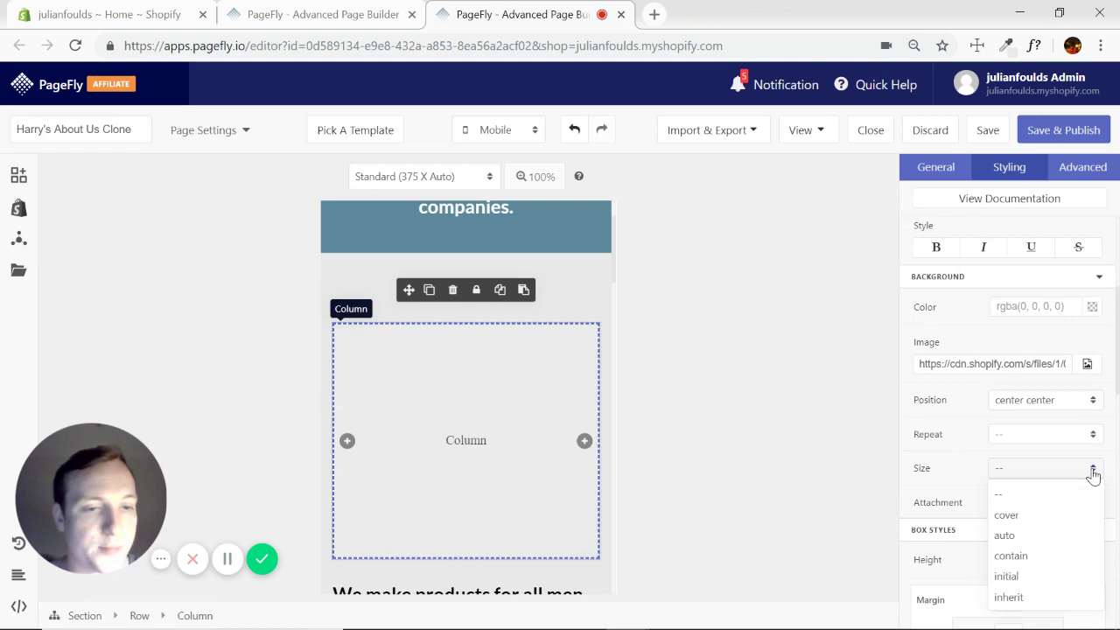
{"action": "left_click", "coordinate": [1010, 557]}
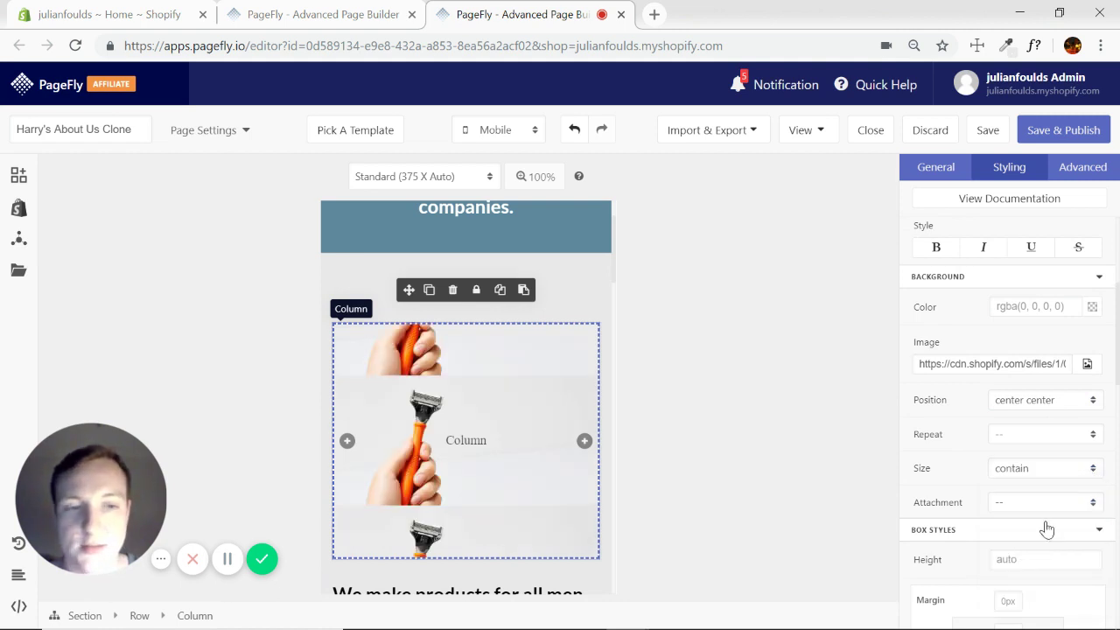
{"action": "left_click", "coordinate": [1092, 468]}
{"action": "left_click", "coordinate": [1008, 515]}
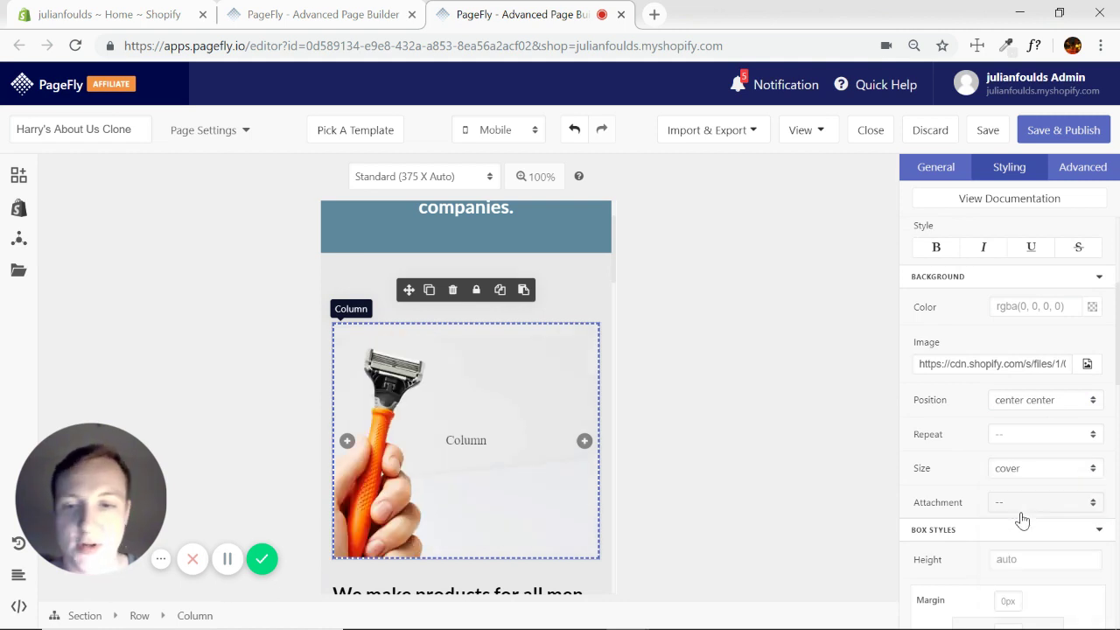
{"action": "left_click", "coordinate": [580, 282]}
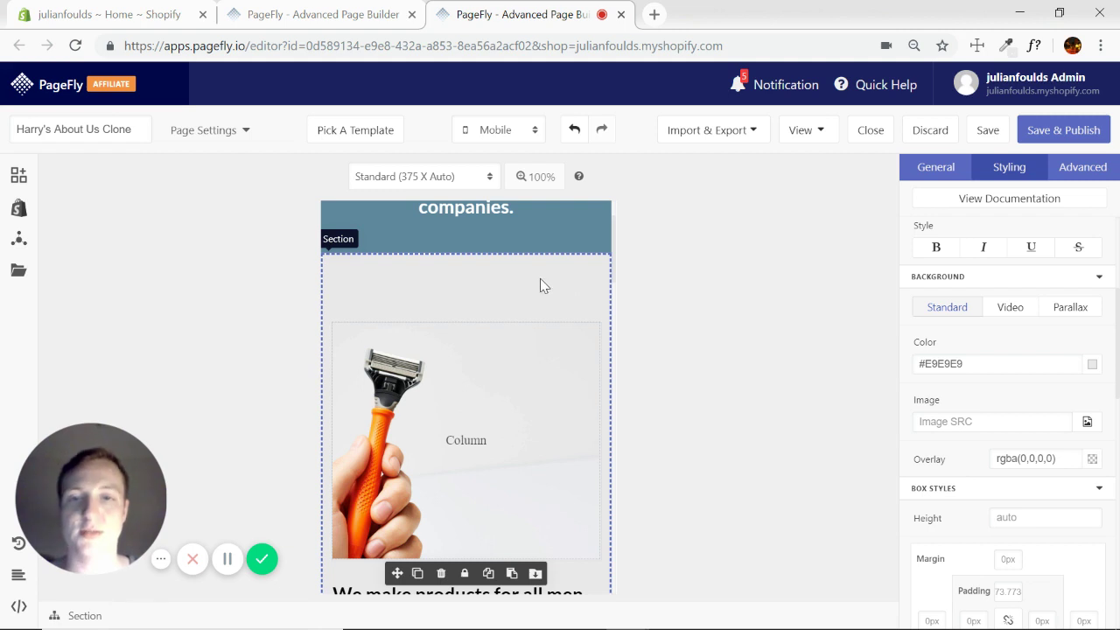
{"action": "left_click", "coordinate": [532, 128]}
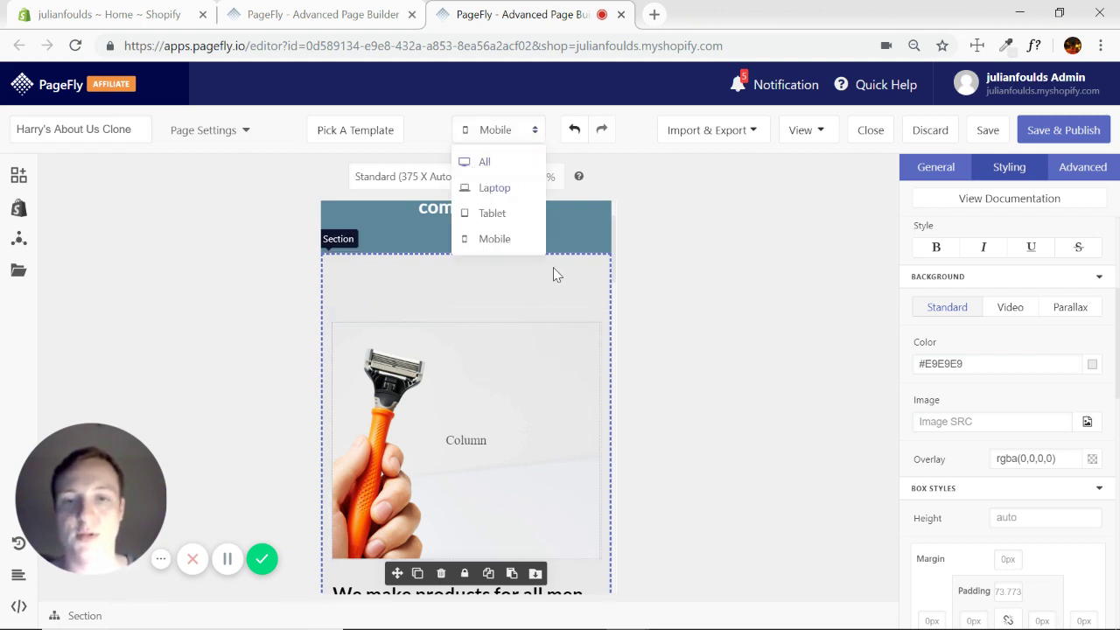
{"action": "left_click", "coordinate": [512, 444]}
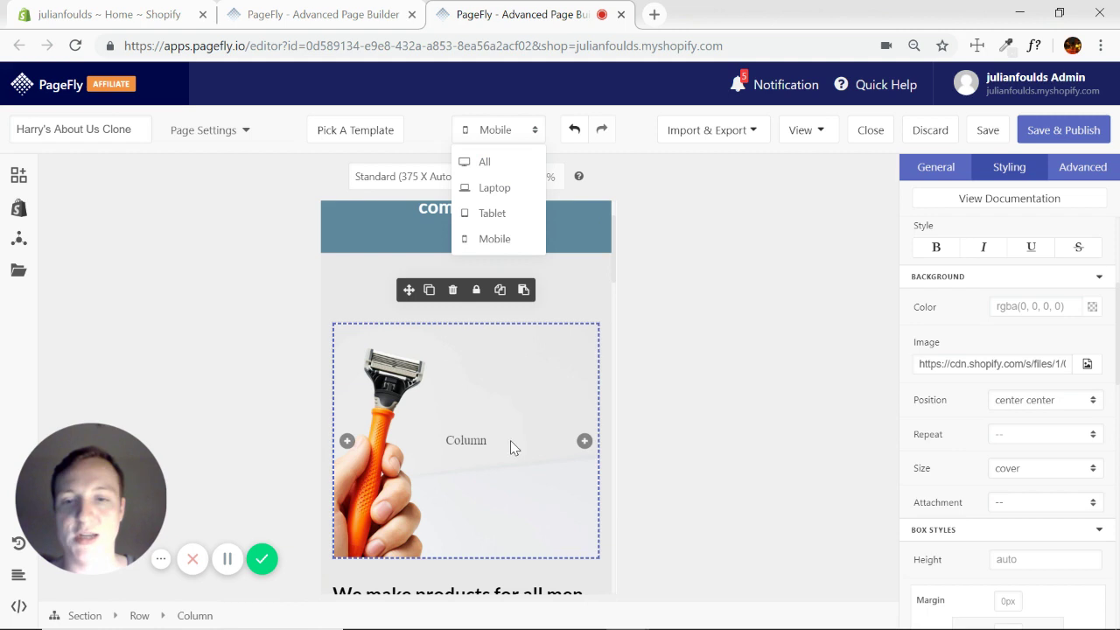
{"action": "left_click", "coordinate": [578, 290]}
{"action": "left_click", "coordinate": [533, 132]}
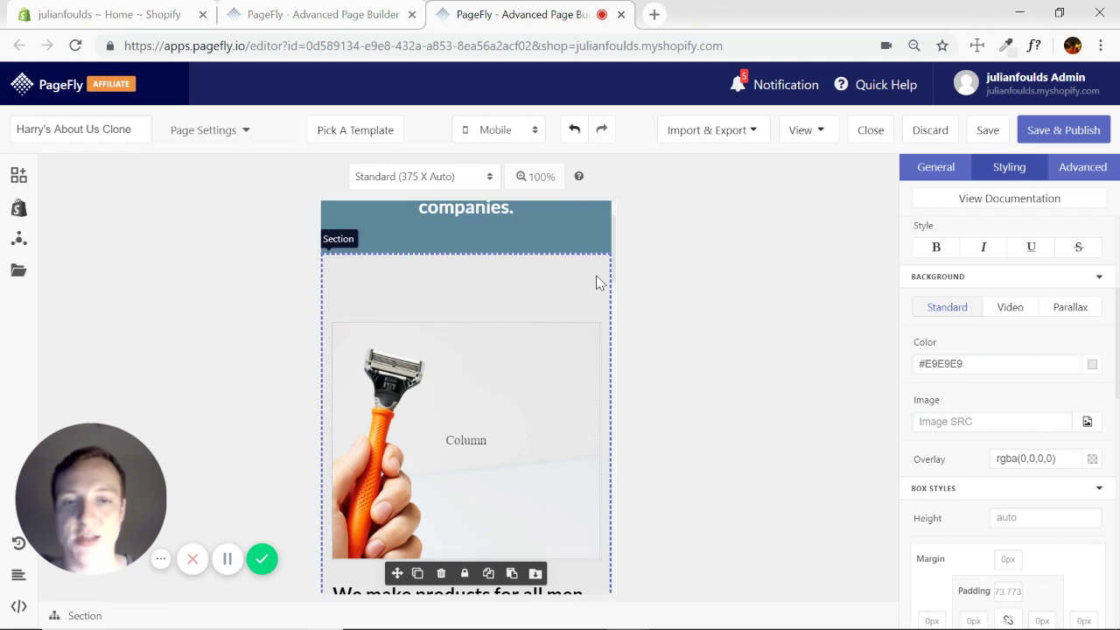
Examine the mobile layout of the razor section, from the blue heading above it through the image column to the end of its text.
{"action": "scroll", "coordinate": [603, 284], "scroll_direction": "down", "scroll_amount": 2}
{"action": "scroll", "coordinate": [572, 380], "scroll_direction": "down", "scroll_amount": 2}
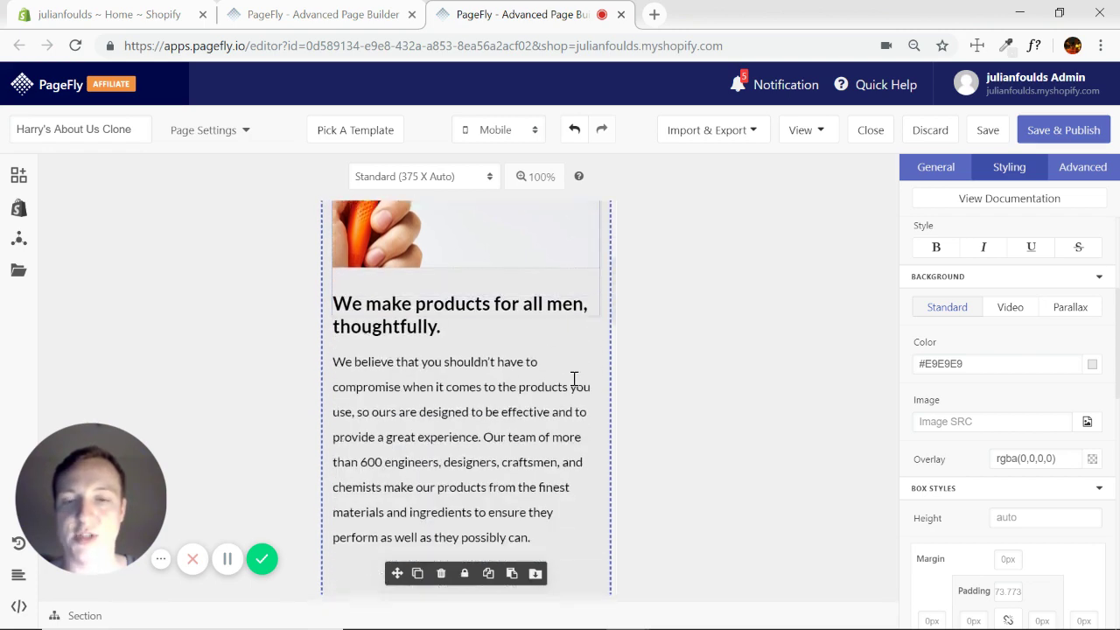
{"action": "scroll", "coordinate": [546, 408], "scroll_direction": "up", "scroll_amount": 3}
{"action": "scroll", "coordinate": [546, 416], "scroll_direction": "up", "scroll_amount": 2}
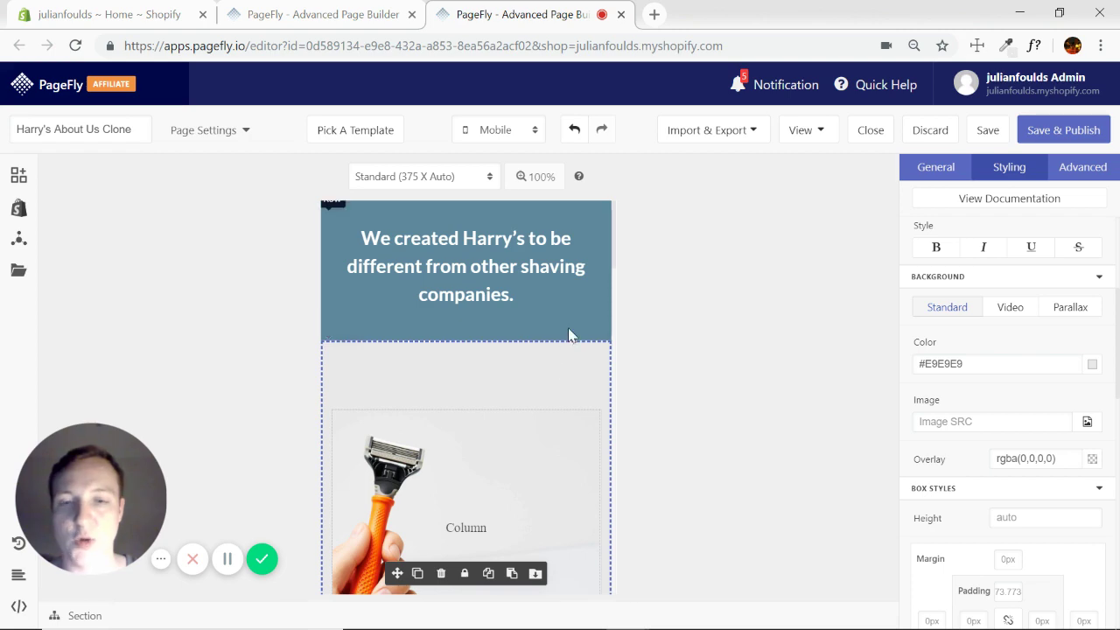
{"action": "scroll", "coordinate": [542, 339], "scroll_direction": "down", "scroll_amount": 2}
{"action": "scroll", "coordinate": [455, 368], "scroll_direction": "down", "scroll_amount": 4}
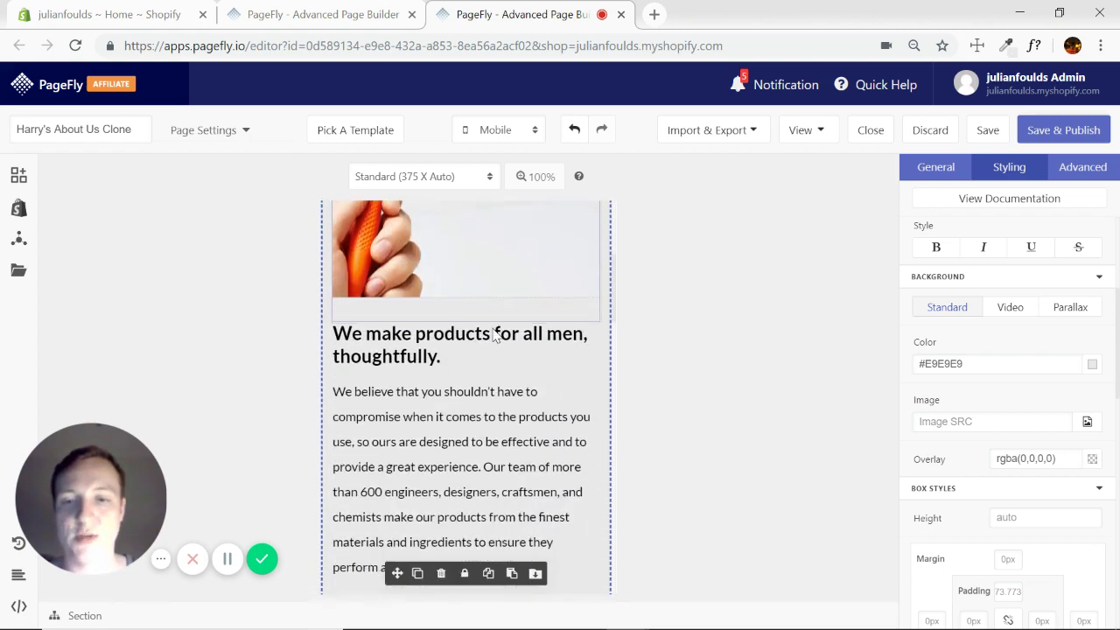
{"action": "scroll", "coordinate": [367, 260], "scroll_direction": "up", "scroll_amount": 4}
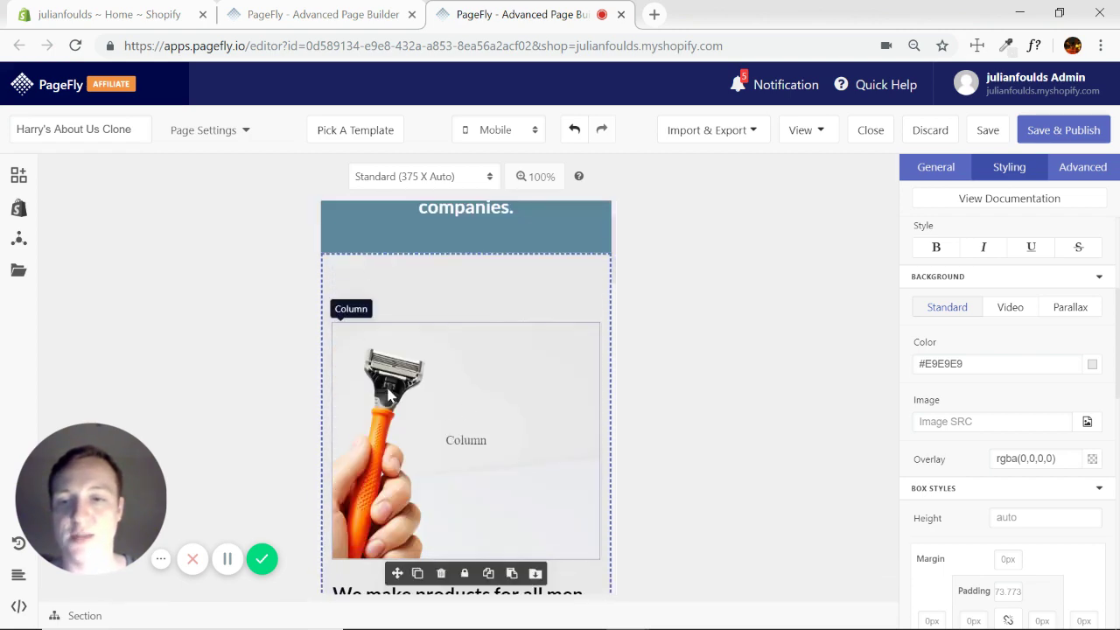
{"action": "scroll", "coordinate": [341, 297], "scroll_direction": "down", "scroll_amount": 2}
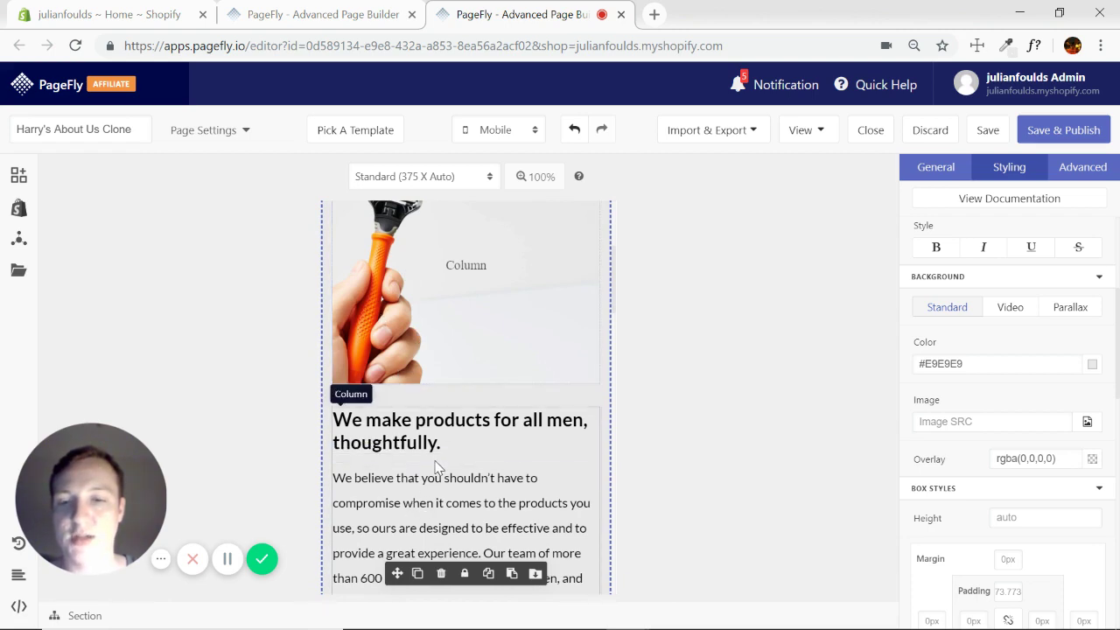
{"action": "scroll", "coordinate": [424, 324], "scroll_direction": "down", "scroll_amount": 2}
{"action": "scroll", "coordinate": [490, 408], "scroll_direction": "down", "scroll_amount": 5}
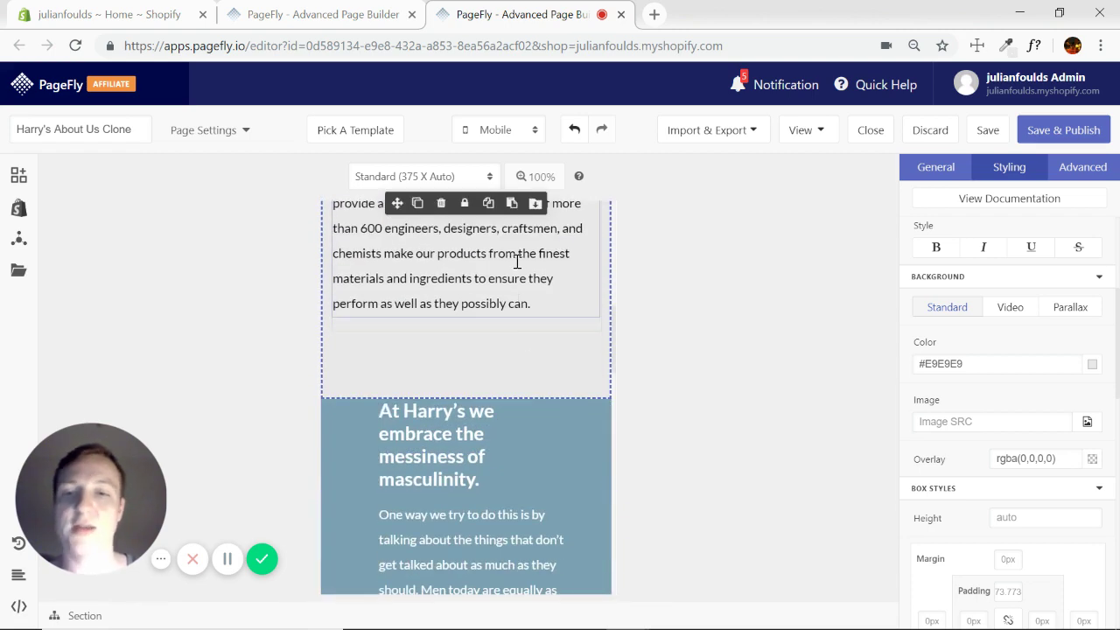
Set the top padding of the column headed "At Harry's we embrace the messiness of masculinity" to 50, after trying 100.
{"action": "scroll", "coordinate": [489, 359], "scroll_direction": "up", "scroll_amount": 2}
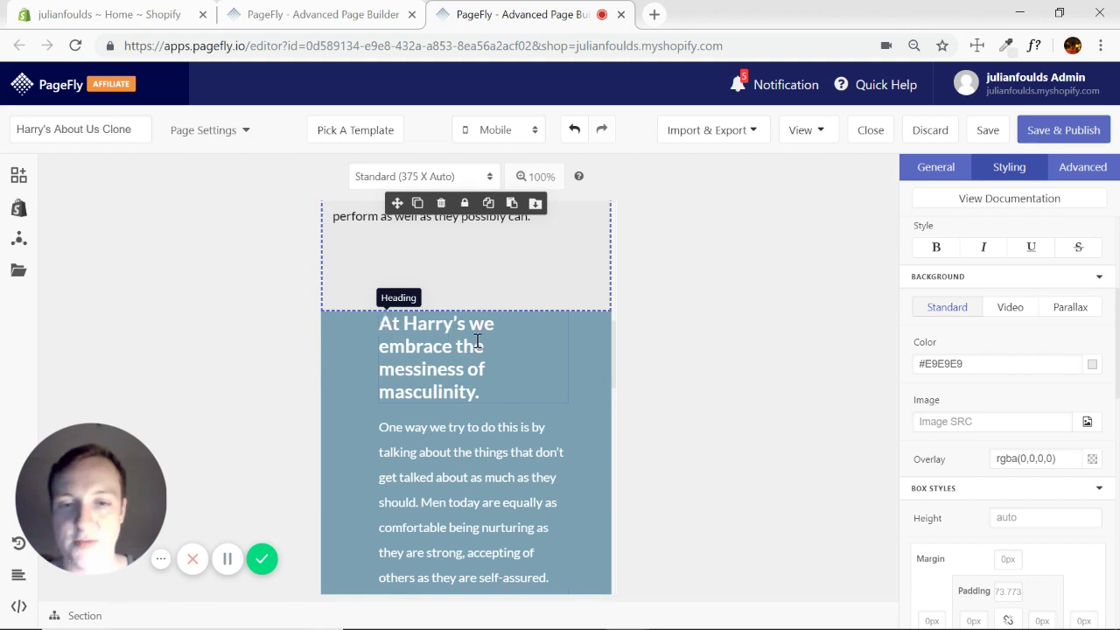
{"action": "left_click", "coordinate": [588, 427]}
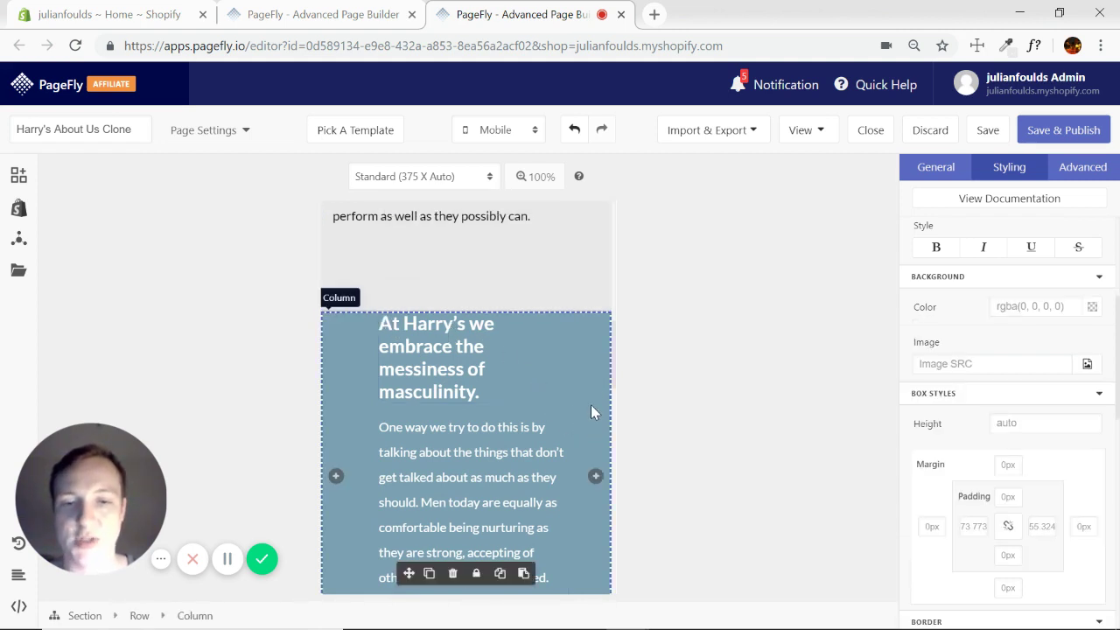
{"action": "left_click", "coordinate": [1094, 278]}
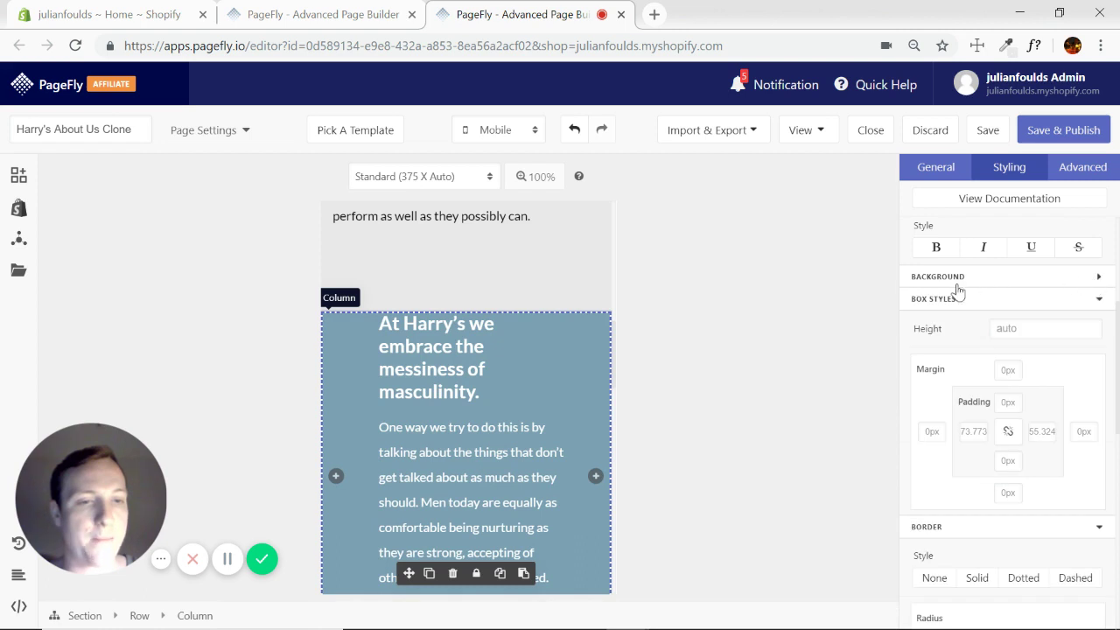
{"action": "left_click", "coordinate": [1007, 402]}
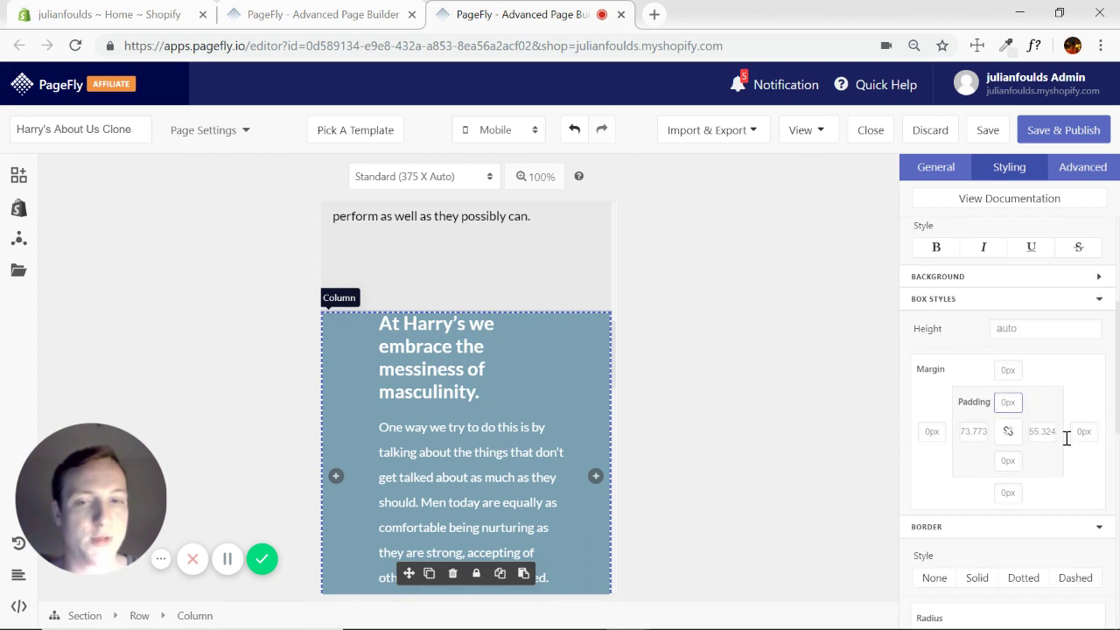
{"action": "type", "text": "100"}
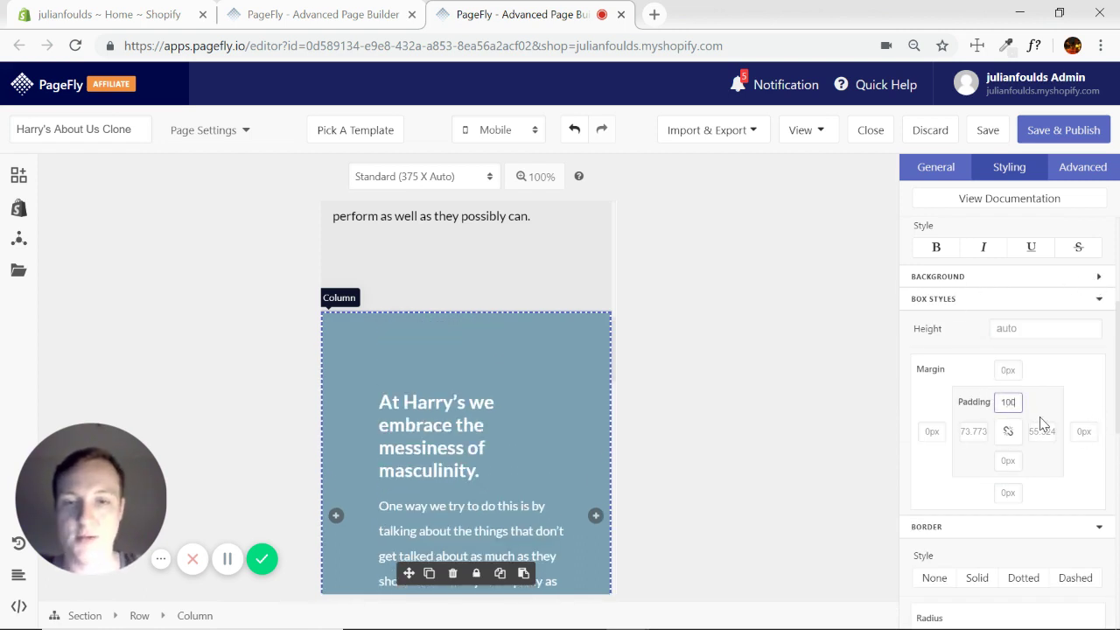
{"action": "key", "text": "BackSpace"}
{"action": "key", "text": "BackSpace"}
{"action": "key", "text": "BackSpace"}
{"action": "type", "text": "50"}
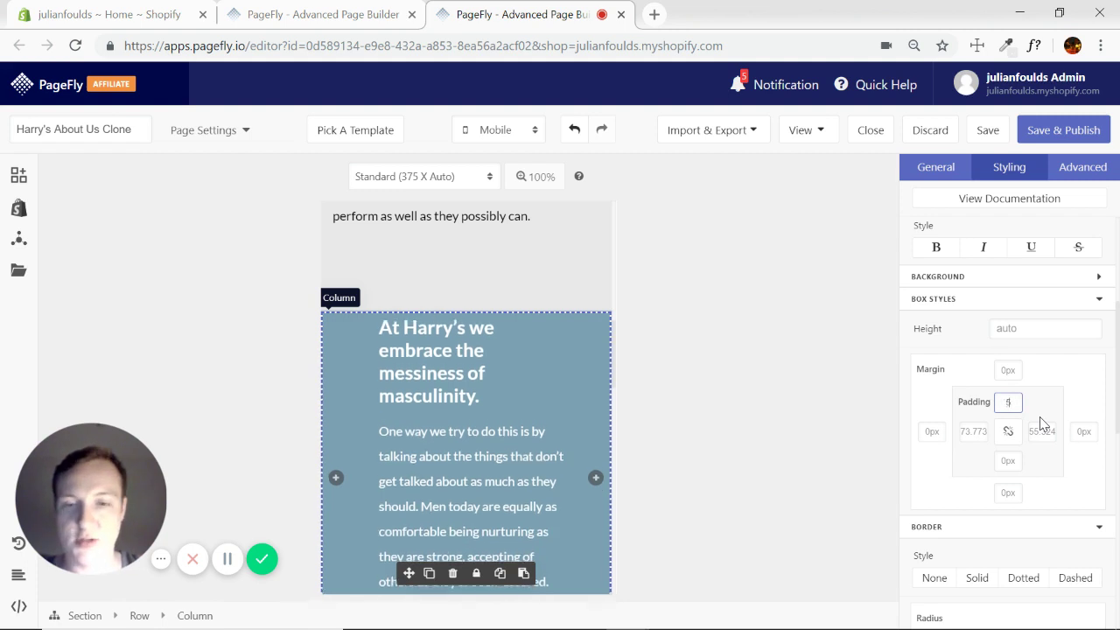
{"action": "left_click", "coordinate": [553, 356]}
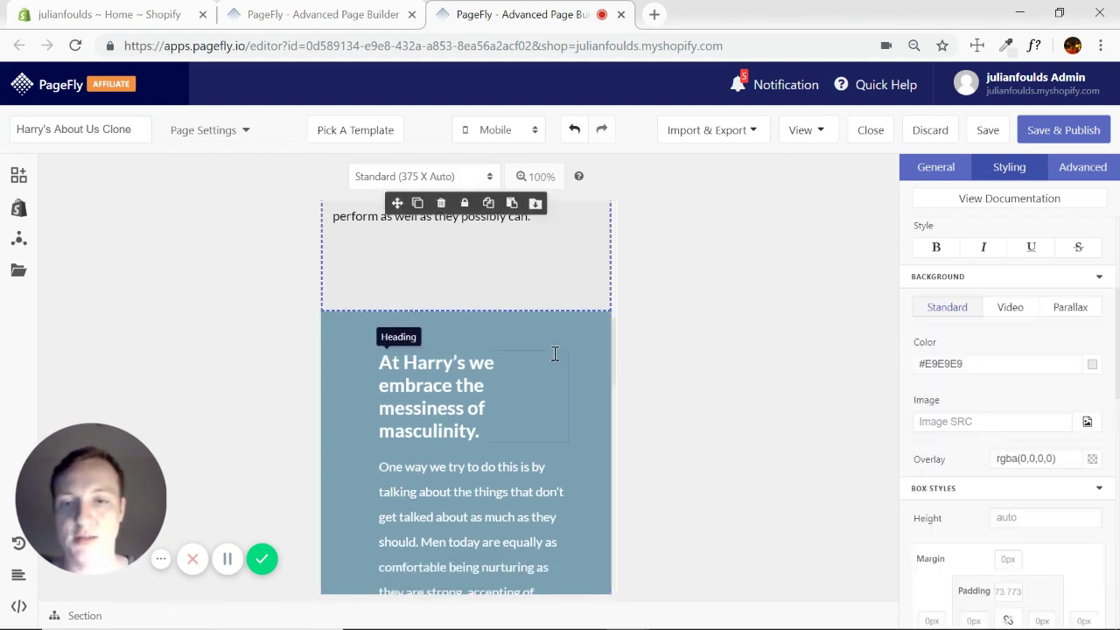
{"action": "left_click", "coordinate": [578, 348]}
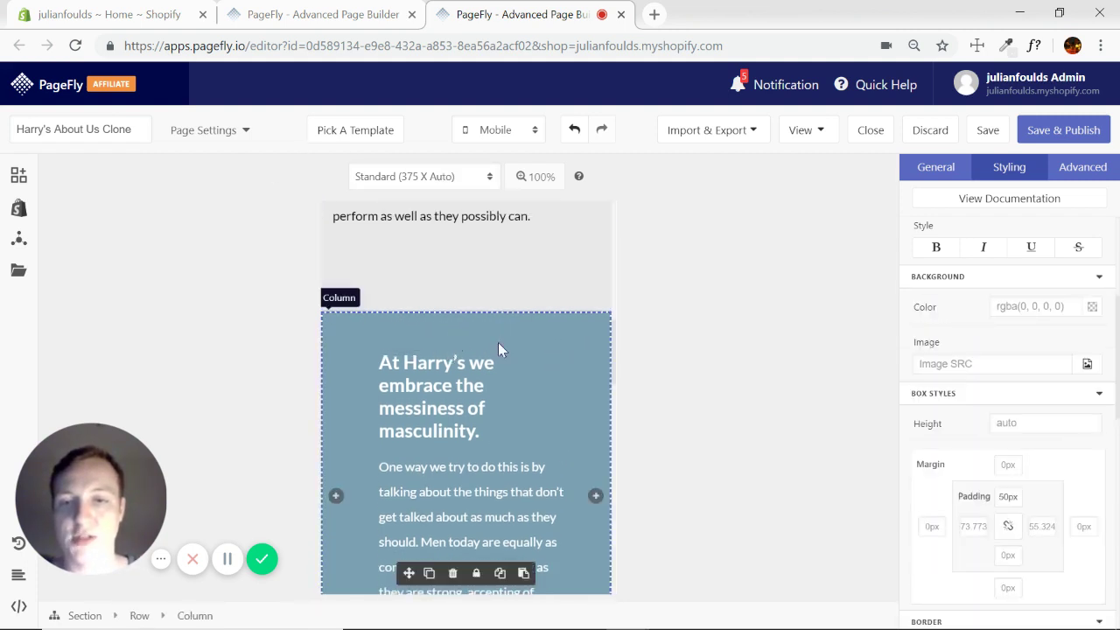
Set the top padding of the founders' text column, below the photo of two men shaving, to 50.
{"action": "scroll", "coordinate": [569, 355], "scroll_direction": "down", "scroll_amount": 3}
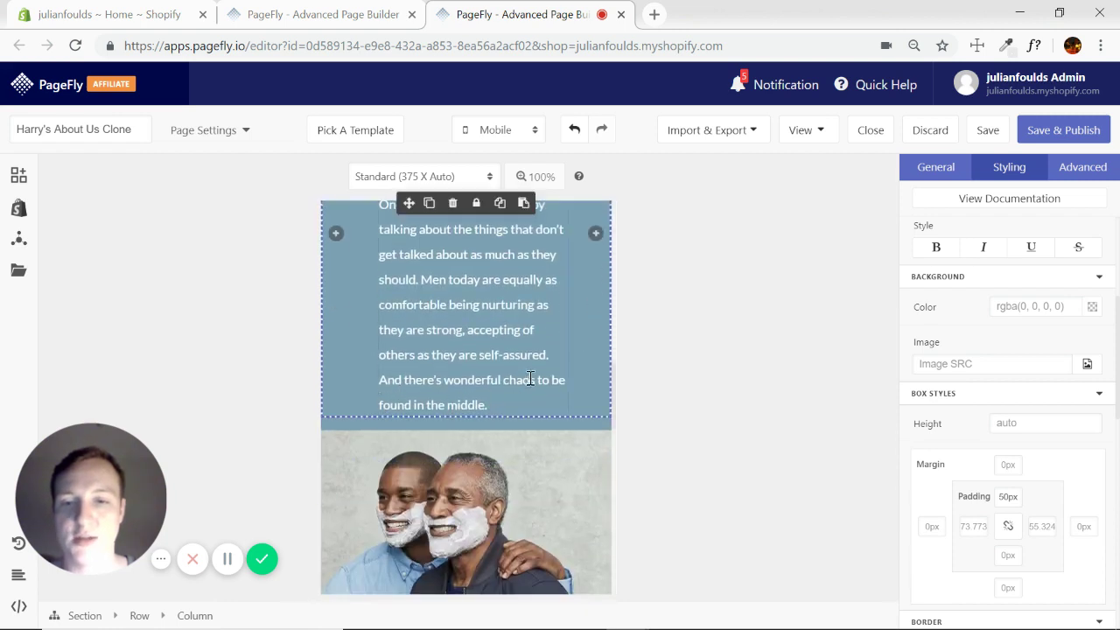
{"action": "scroll", "coordinate": [530, 378], "scroll_direction": "down", "scroll_amount": 4}
{"action": "left_click", "coordinate": [579, 419]}
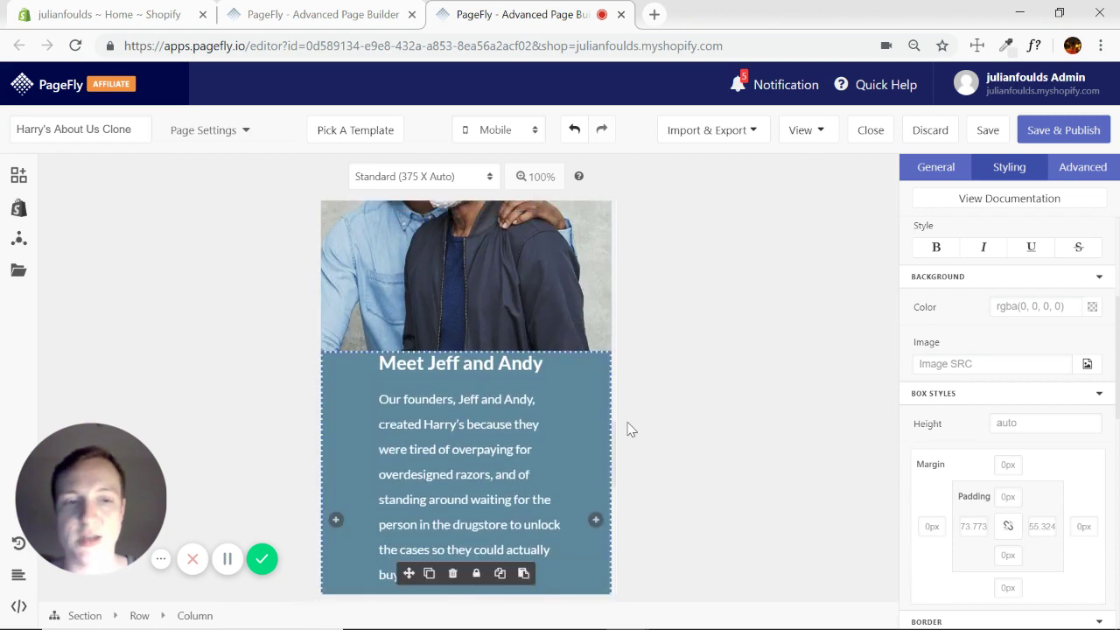
{"action": "left_click", "coordinate": [1017, 498]}
{"action": "type", "text": "50"}
{"action": "scroll", "coordinate": [562, 325], "scroll_direction": "down", "scroll_amount": 5}
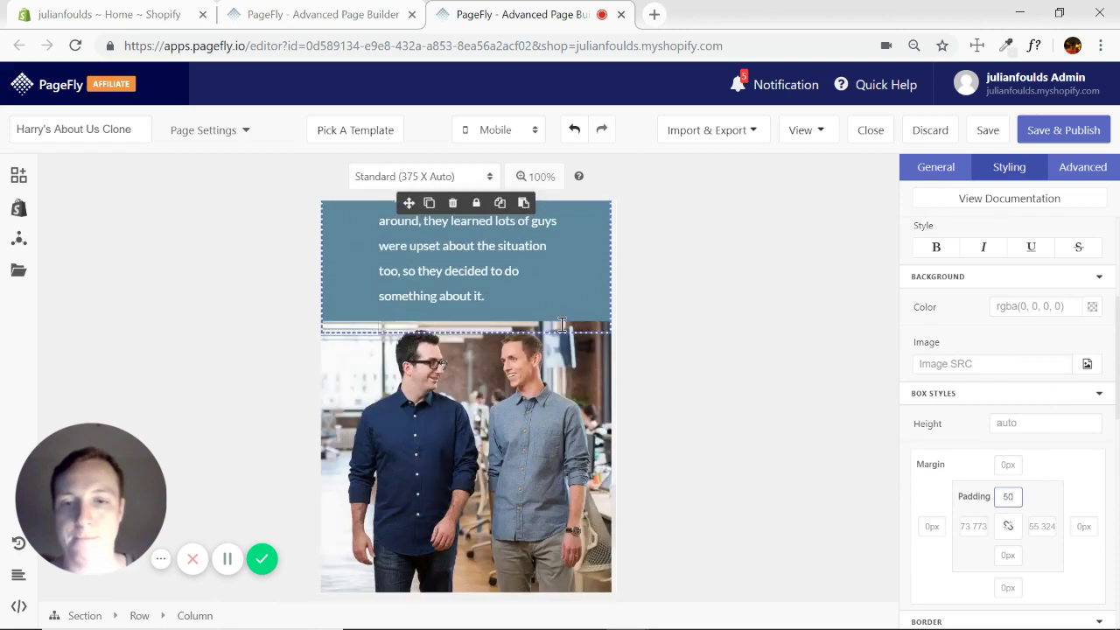
{"action": "scroll", "coordinate": [562, 325], "scroll_direction": "down", "scroll_amount": 5}
{"action": "scroll", "coordinate": [507, 457], "scroll_direction": "up", "scroll_amount": 10}
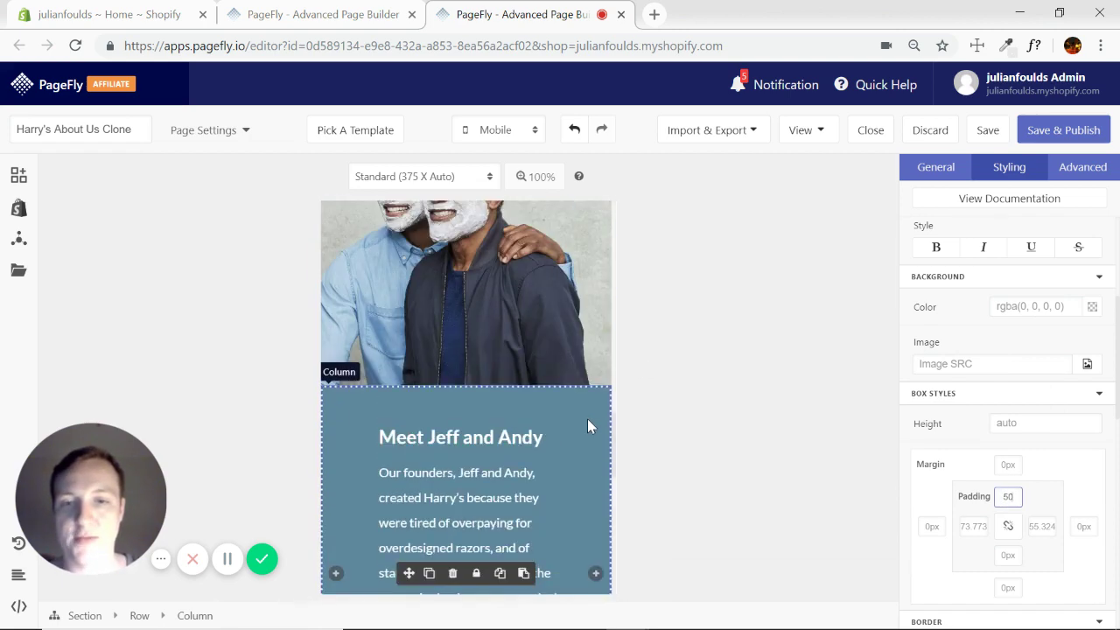
{"action": "scroll", "coordinate": [587, 424], "scroll_direction": "down", "scroll_amount": 4}
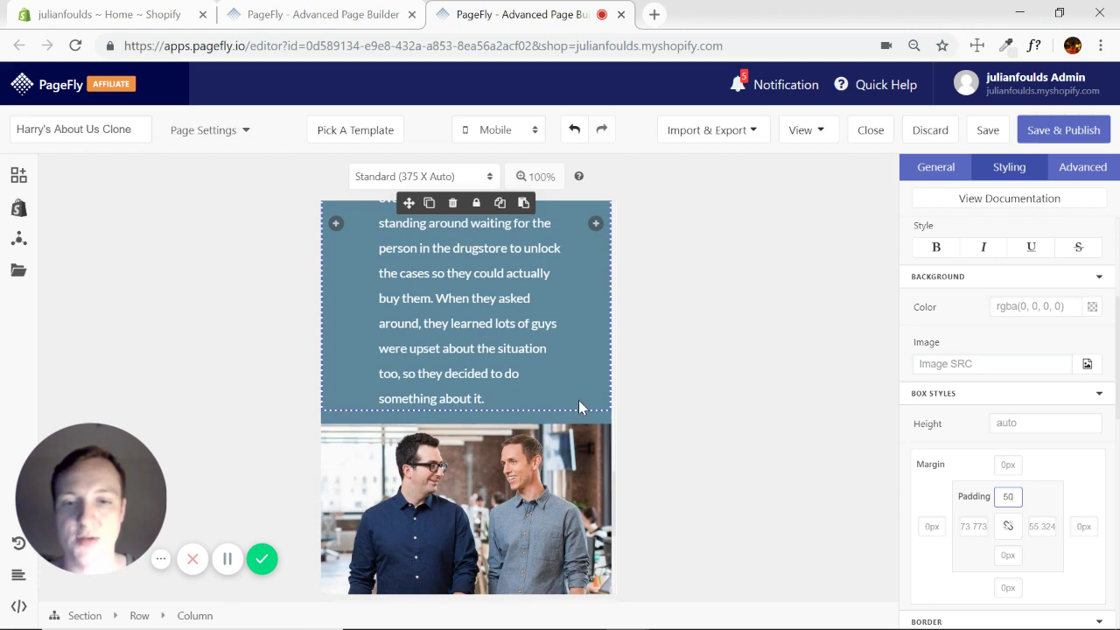
{"action": "left_click", "coordinate": [579, 407]}
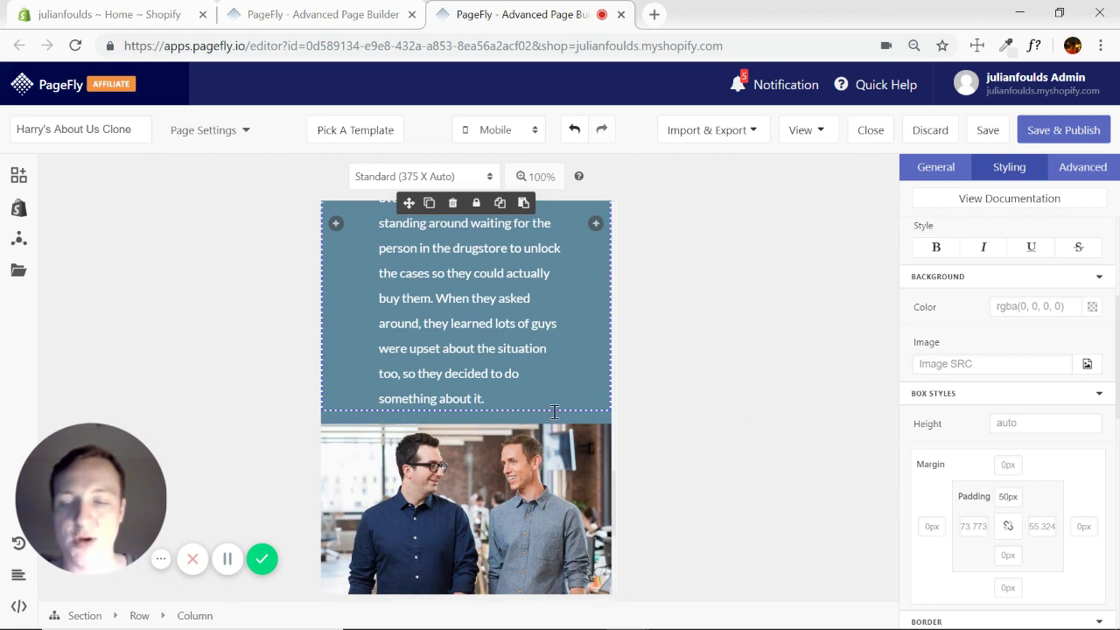
Set the font size of the heading "Try us for yourself—get everything you need in our starter set." to 24px.
{"action": "scroll", "coordinate": [561, 426], "scroll_direction": "down", "scroll_amount": 4}
{"action": "left_click", "coordinate": [578, 380]}
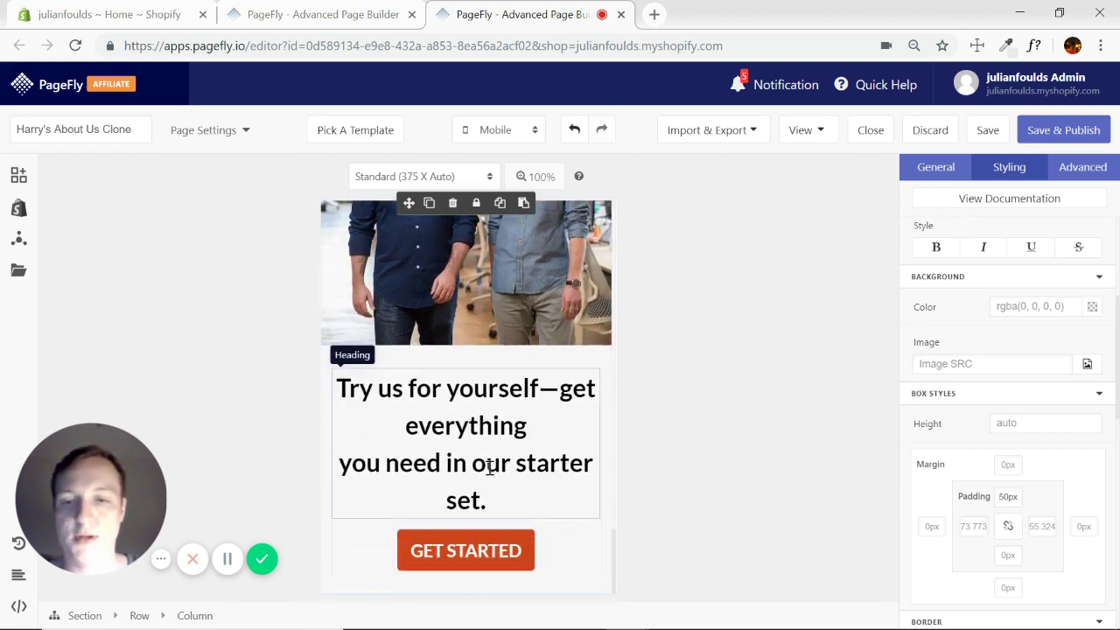
{"action": "left_click", "coordinate": [1089, 284]}
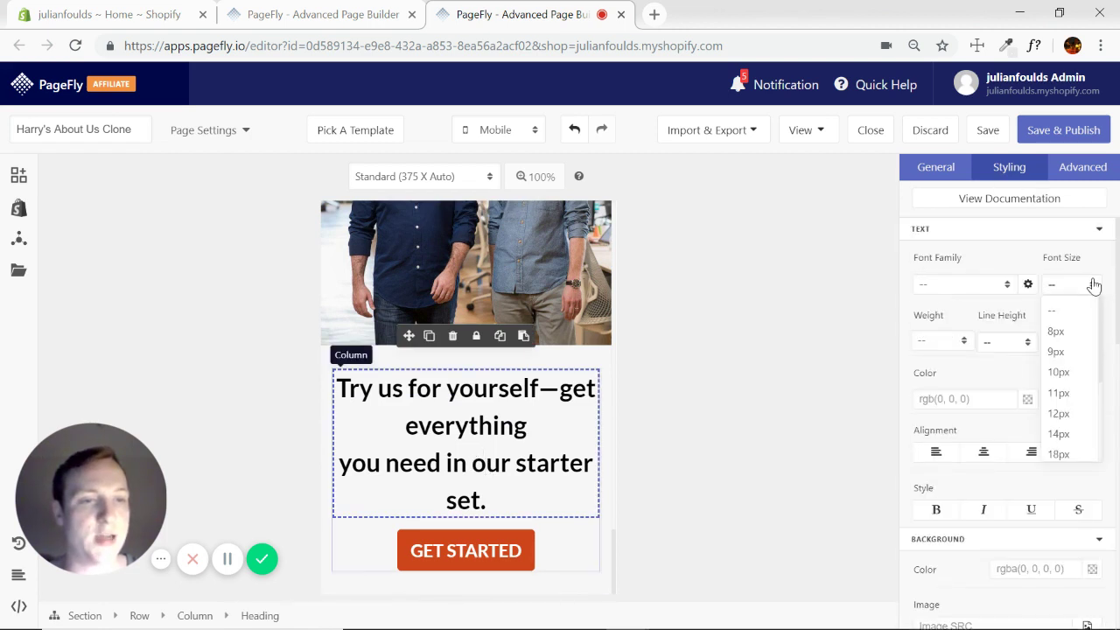
{"action": "scroll", "coordinate": [1062, 420], "scroll_direction": "down", "scroll_amount": 2}
{"action": "left_click", "coordinate": [1059, 388]}
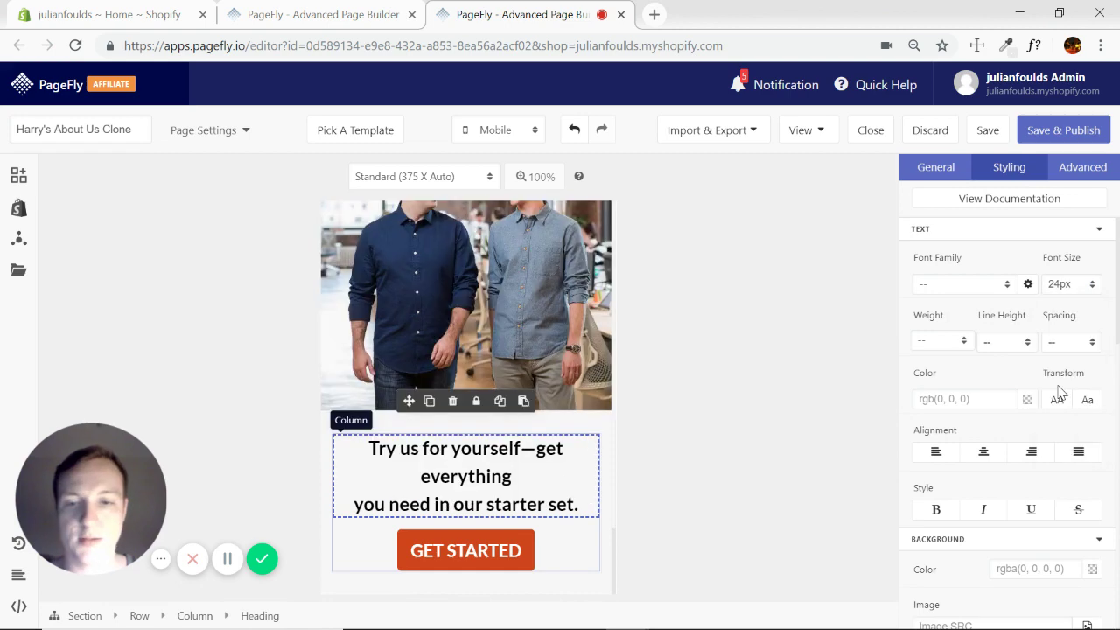
{"action": "left_click", "coordinate": [516, 556]}
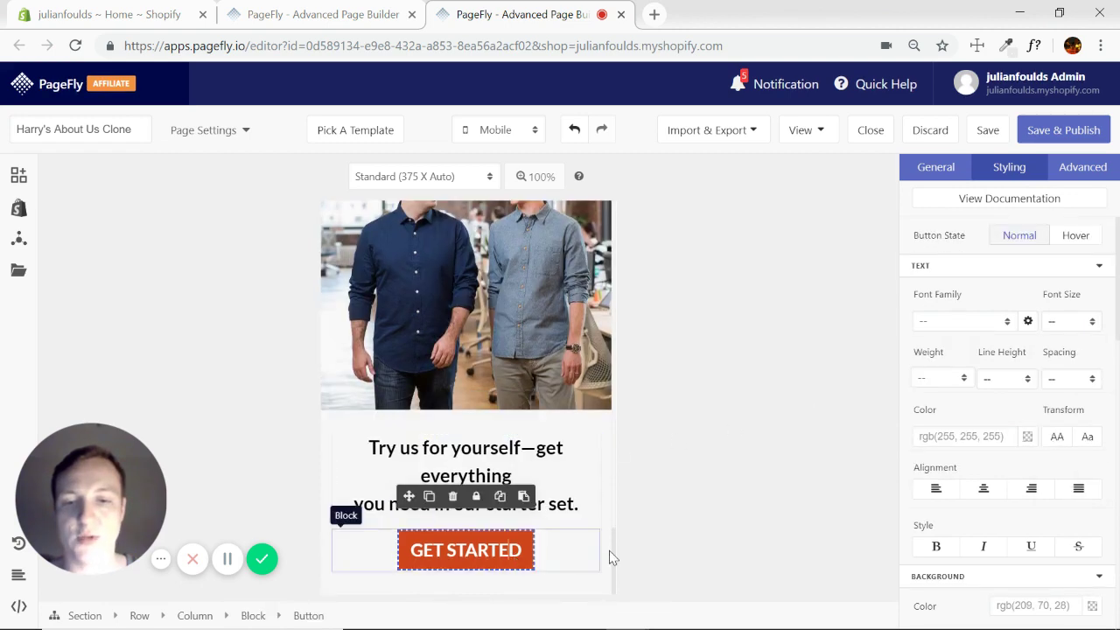
{"action": "left_click", "coordinate": [588, 499]}
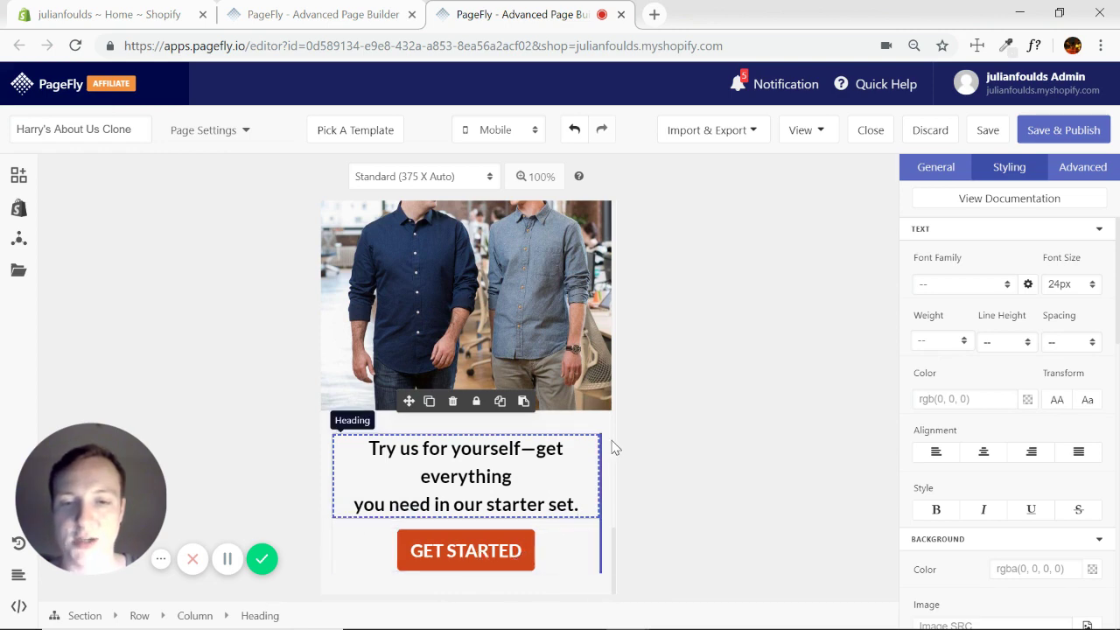
Review the mobile spacing from the page's top heading through the razor section to the "At Harry's we embrace the messiness of masculinity" column.
{"action": "scroll", "coordinate": [584, 426], "scroll_direction": "up", "scroll_amount": 15}
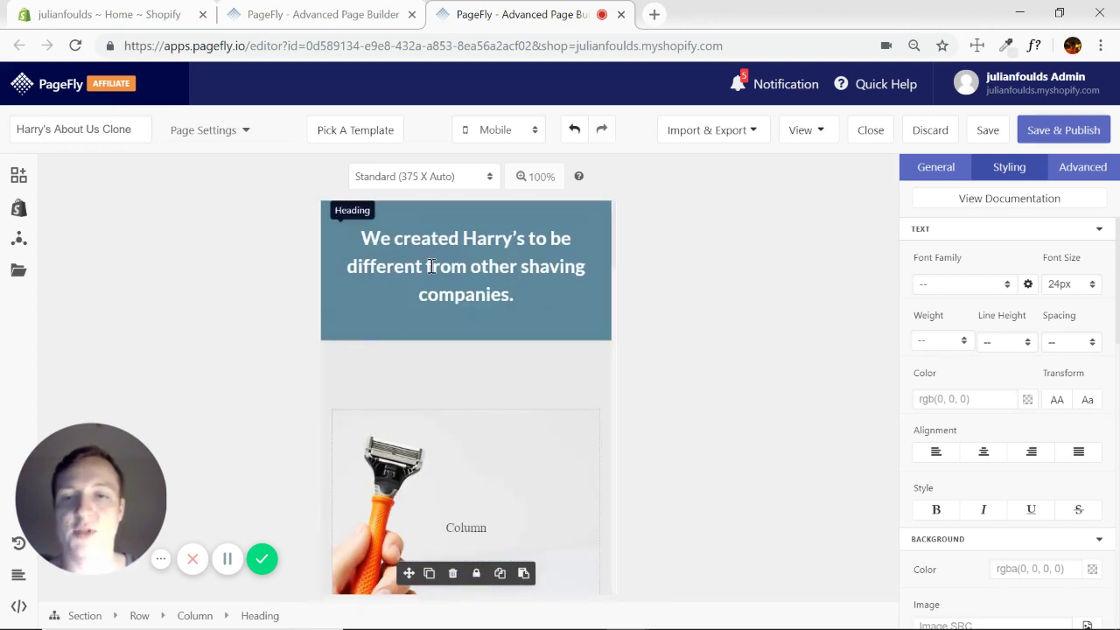
{"action": "scroll", "coordinate": [574, 283], "scroll_direction": "down", "scroll_amount": 8}
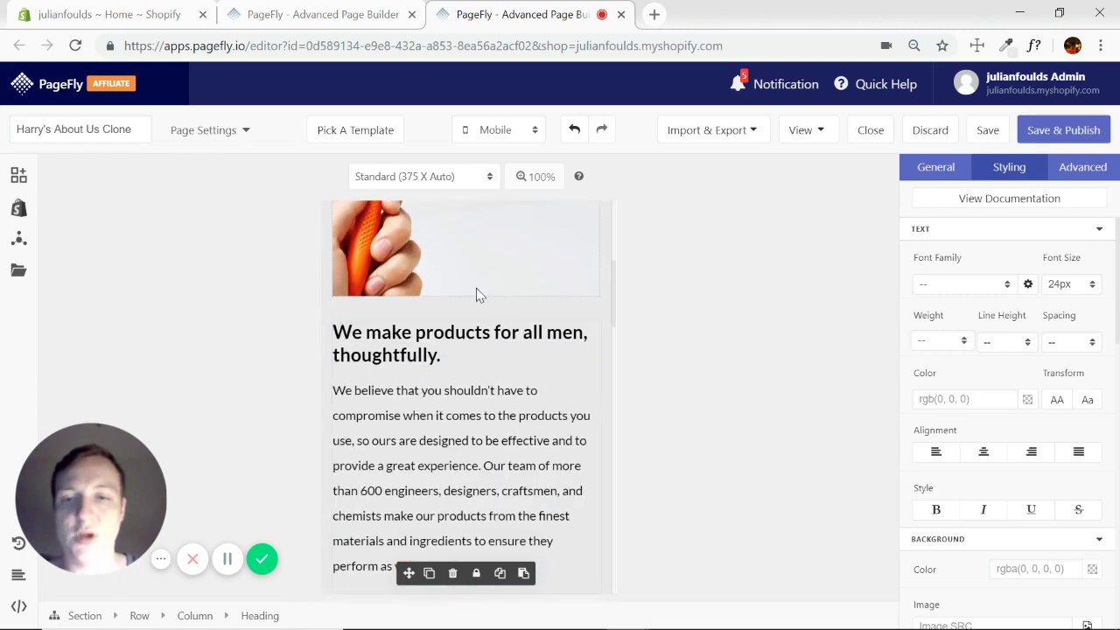
{"action": "scroll", "coordinate": [470, 400], "scroll_direction": "down", "scroll_amount": 5}
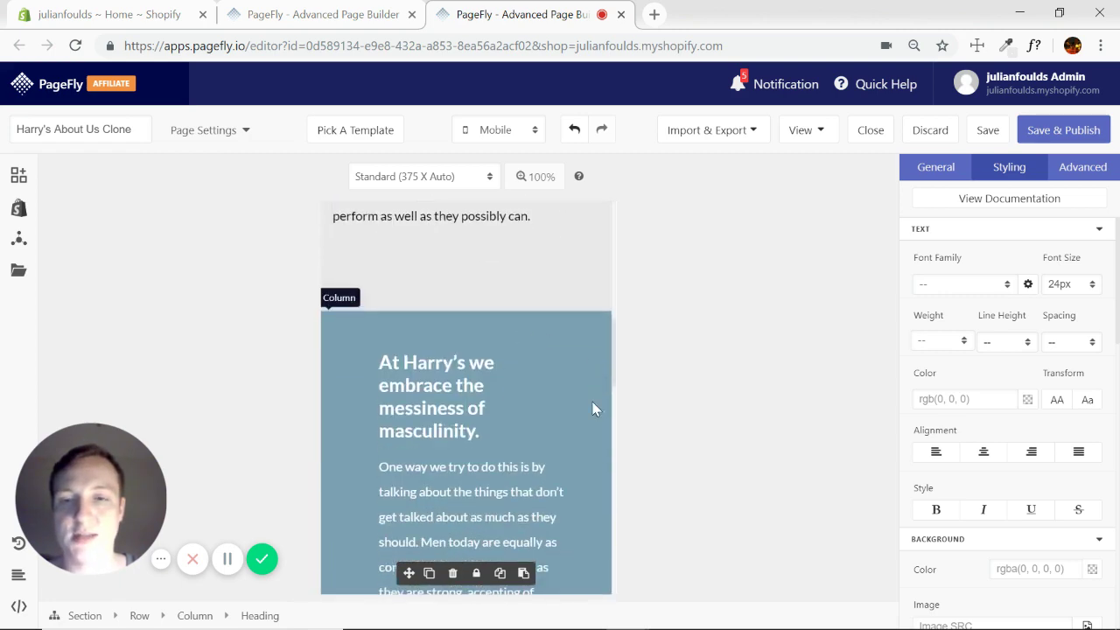
{"action": "scroll", "coordinate": [484, 385], "scroll_direction": "down", "scroll_amount": 2}
{"action": "scroll", "coordinate": [490, 330], "scroll_direction": "up", "scroll_amount": 2}
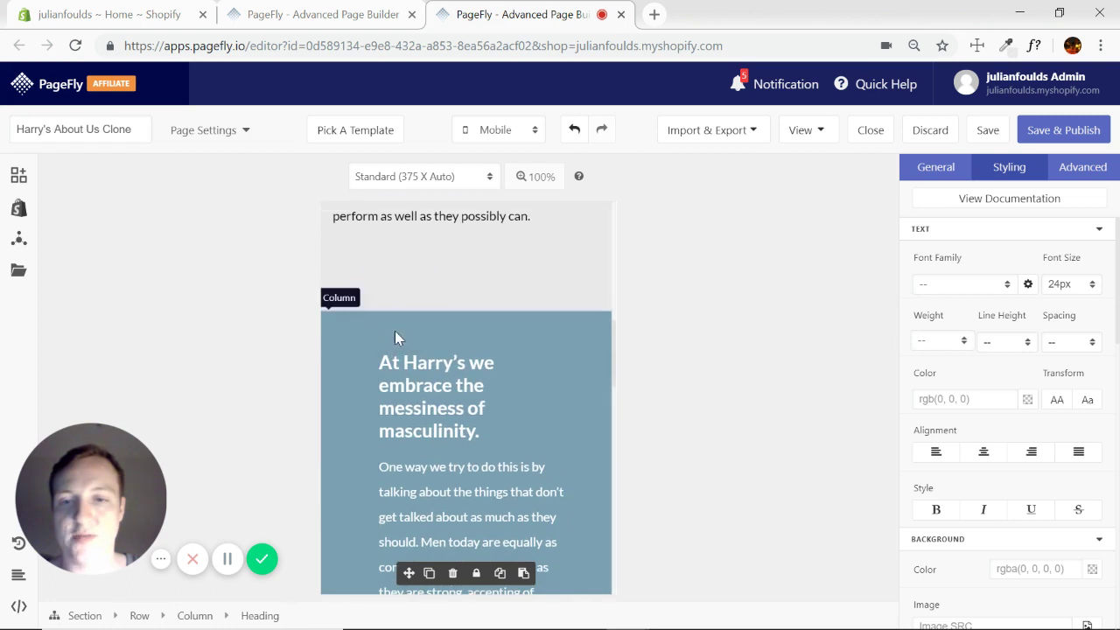
{"action": "scroll", "coordinate": [542, 343], "scroll_direction": "down", "scroll_amount": 2}
{"action": "scroll", "coordinate": [571, 340], "scroll_direction": "up", "scroll_amount": 3}
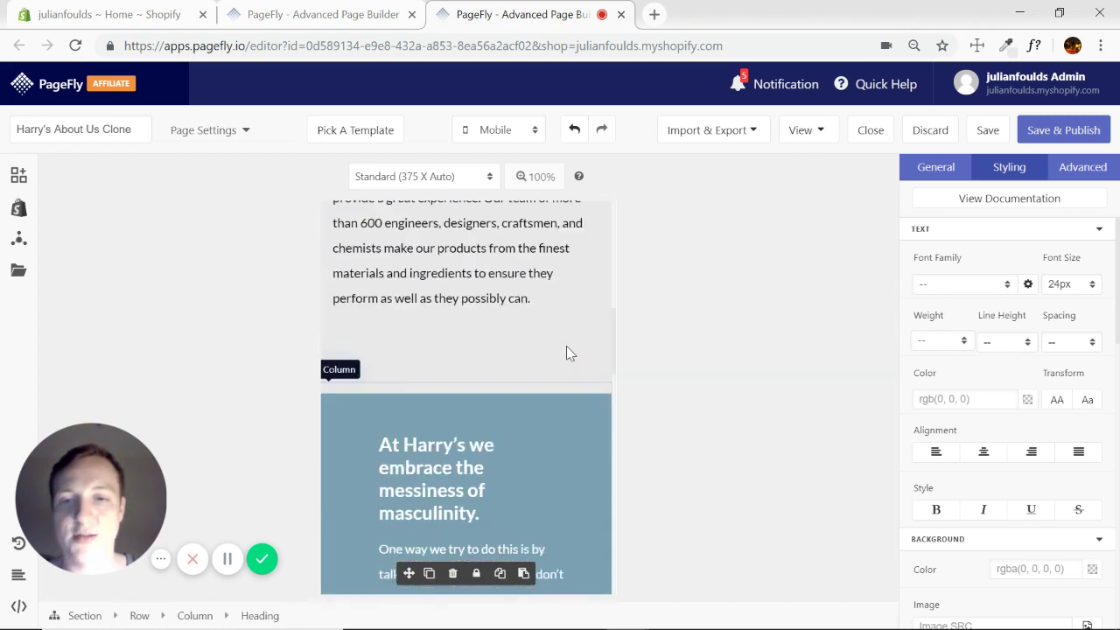
Set the bottom padding of the grey razor section to 30, after trying 50 and 40.
{"action": "left_click", "coordinate": [508, 346]}
{"action": "left_click", "coordinate": [478, 379]}
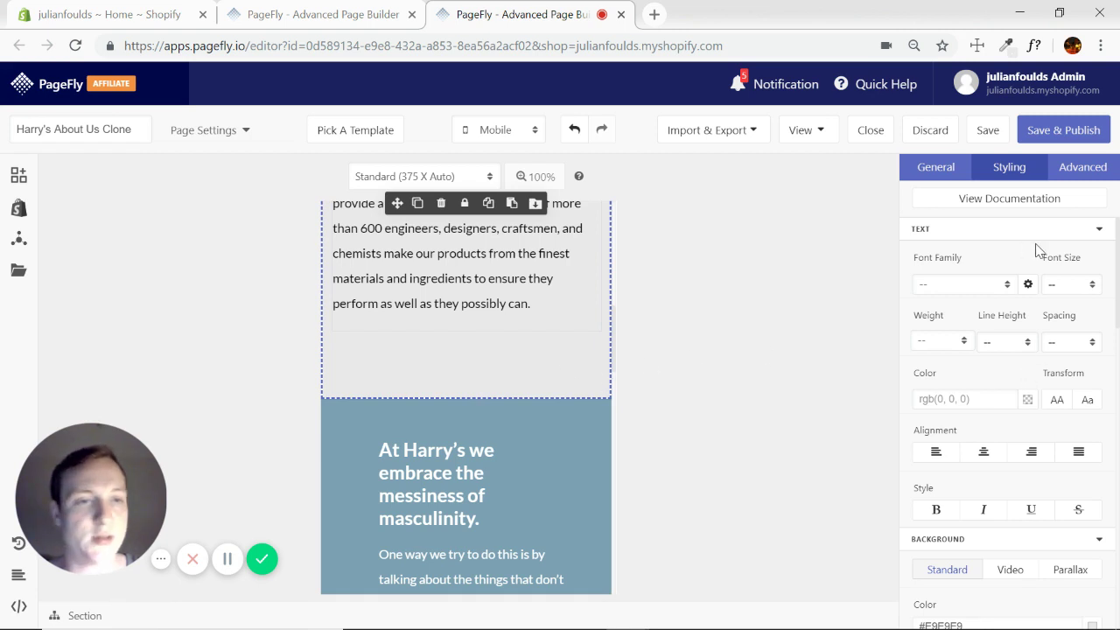
{"action": "left_click", "coordinate": [1098, 230]}
{"action": "scroll", "coordinate": [1064, 300], "scroll_direction": "down", "scroll_amount": 2}
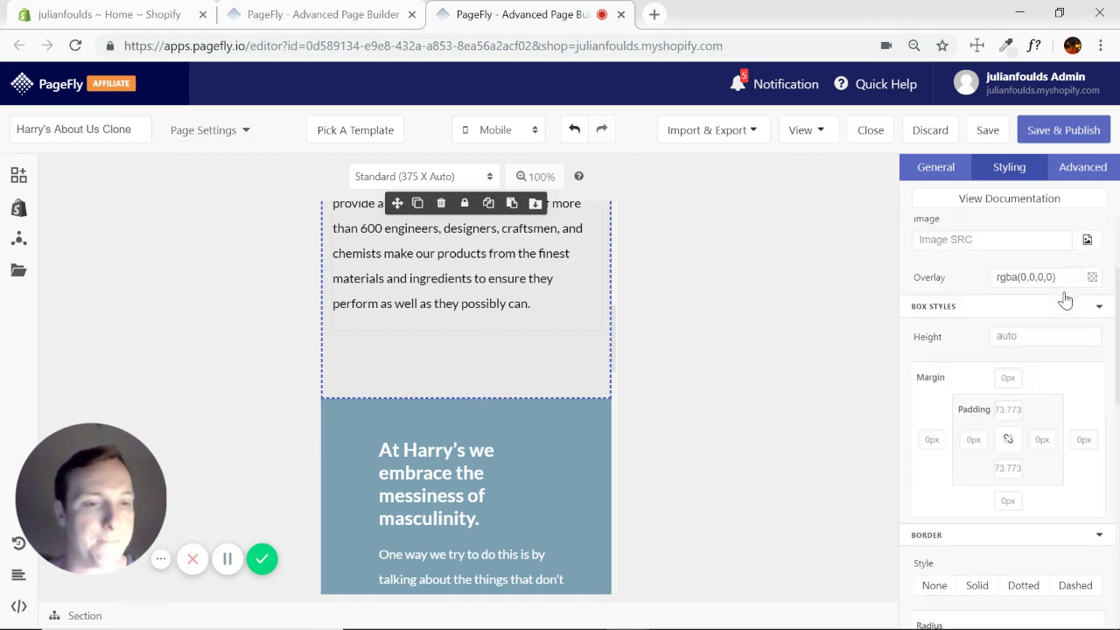
{"action": "left_click", "coordinate": [1008, 448]}
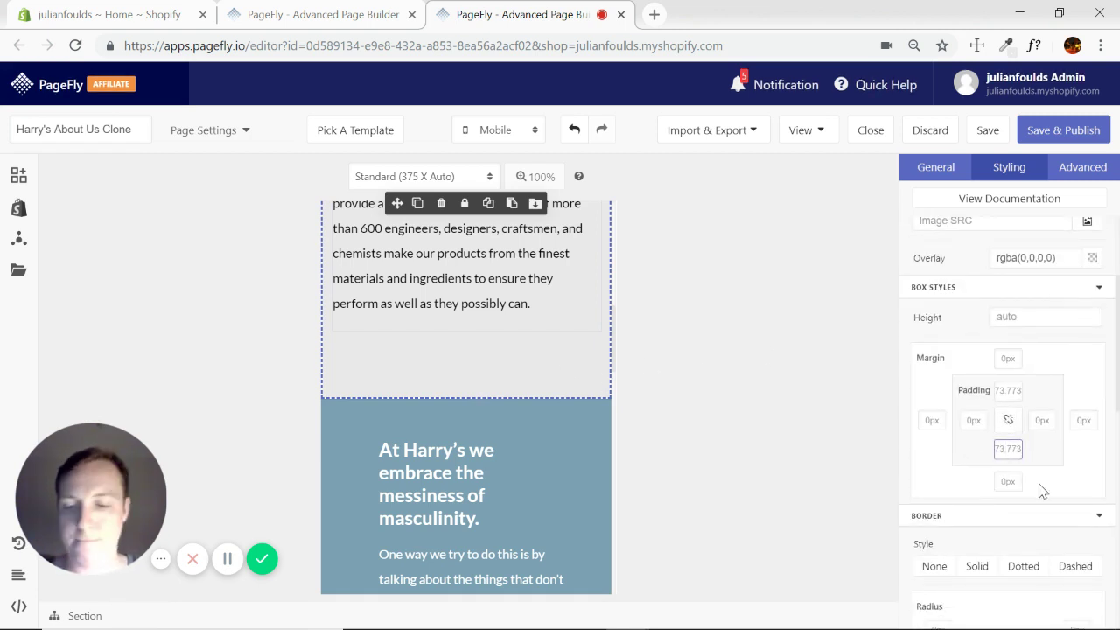
{"action": "type", "text": "50"}
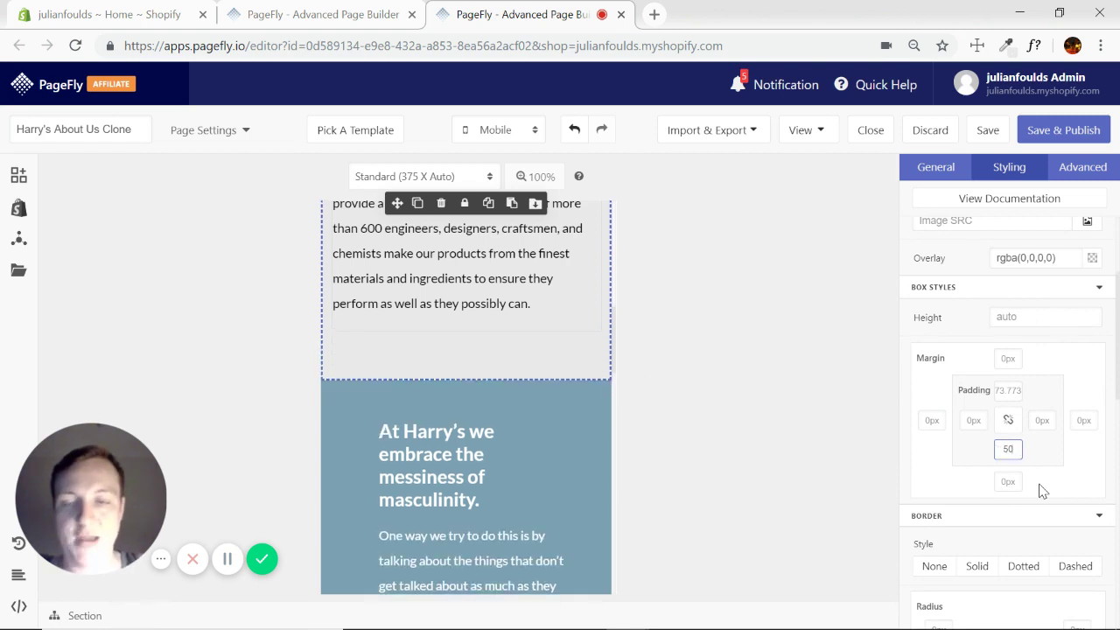
{"action": "key", "text": "BackSpace"}
{"action": "key", "text": "BackSpace"}
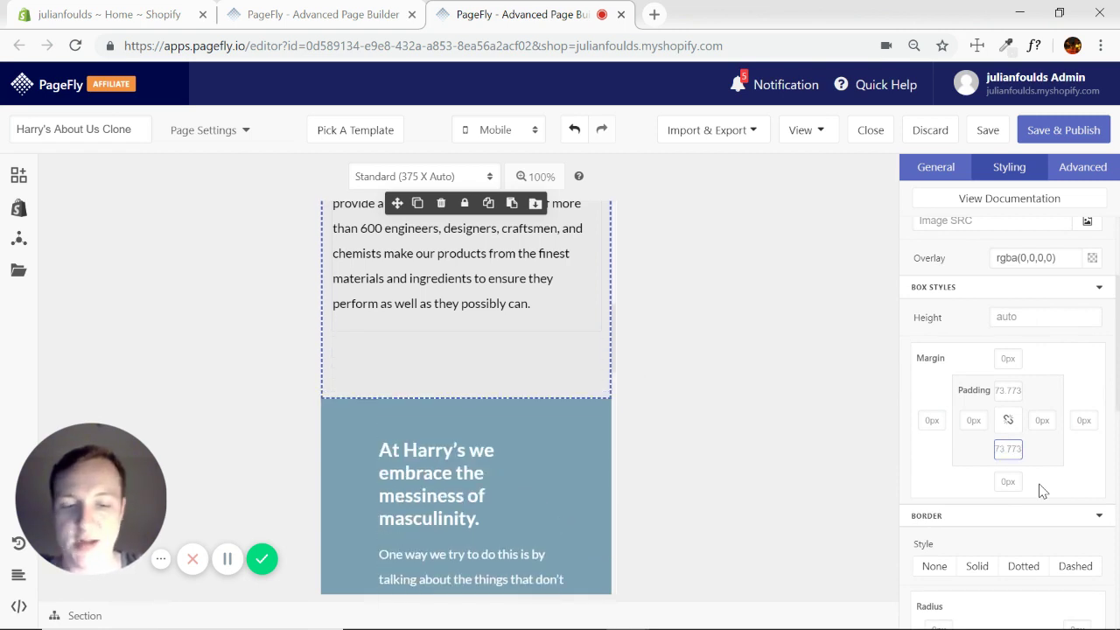
{"action": "type", "text": "40"}
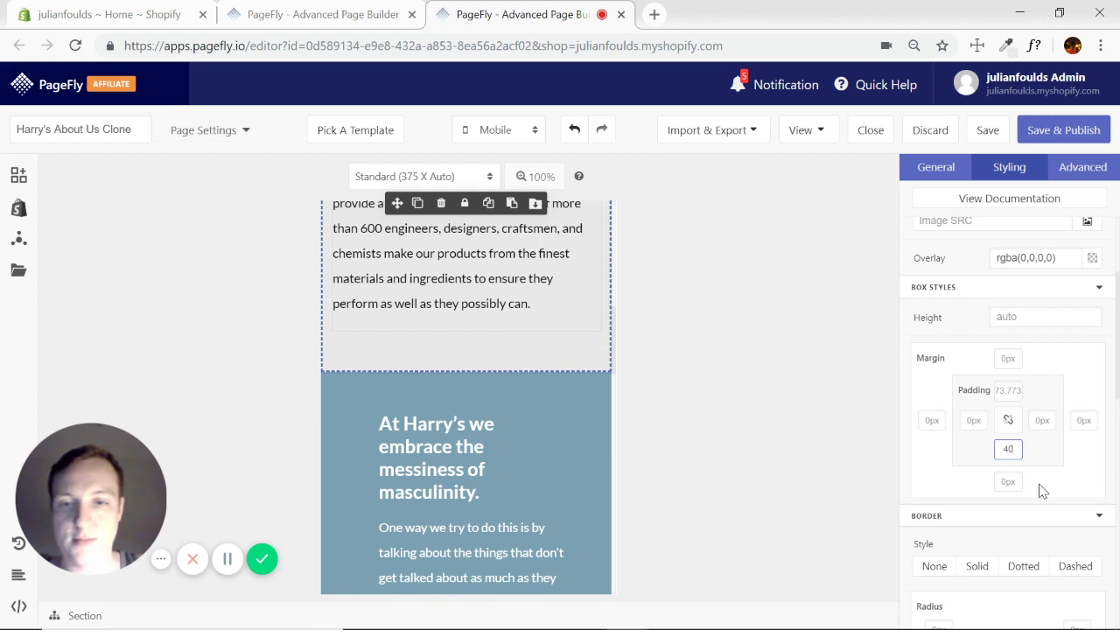
{"action": "key", "text": "BackSpace"}
{"action": "key", "text": "BackSpace"}
{"action": "type", "text": "30"}
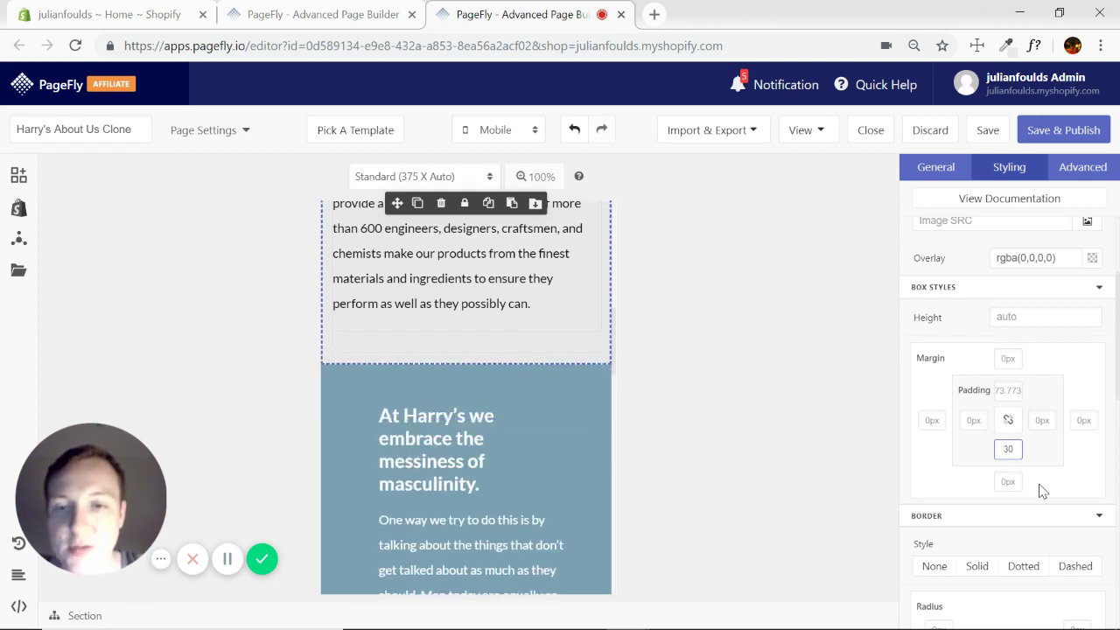
{"action": "left_click", "coordinate": [542, 254]}
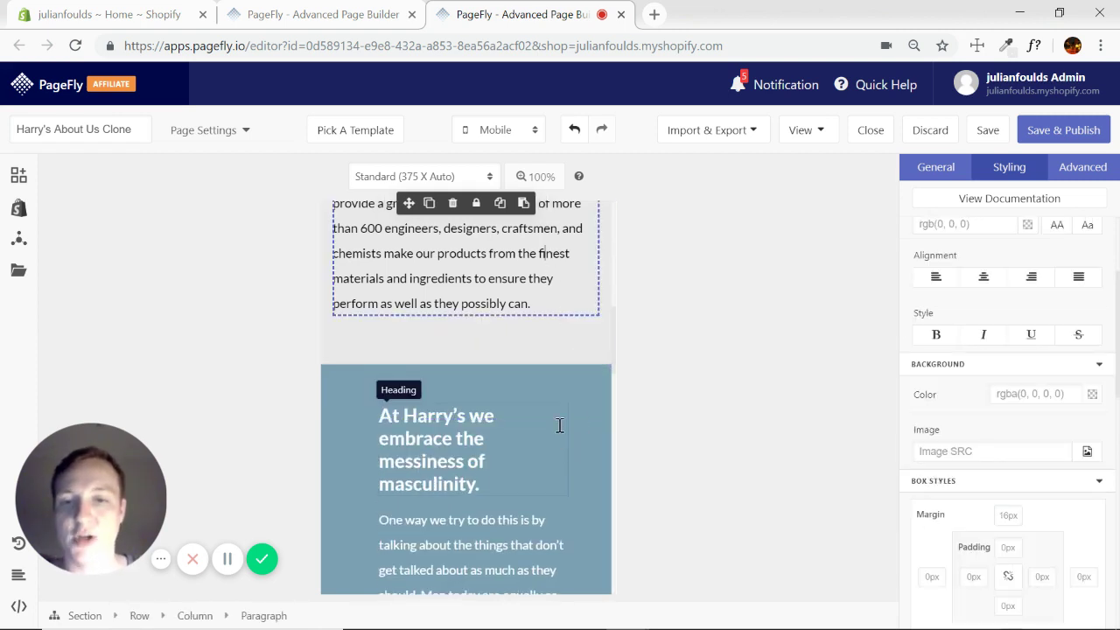
Set the top padding of the grey razor section, below the blue heading, to 30.
{"action": "left_click", "coordinate": [512, 352]}
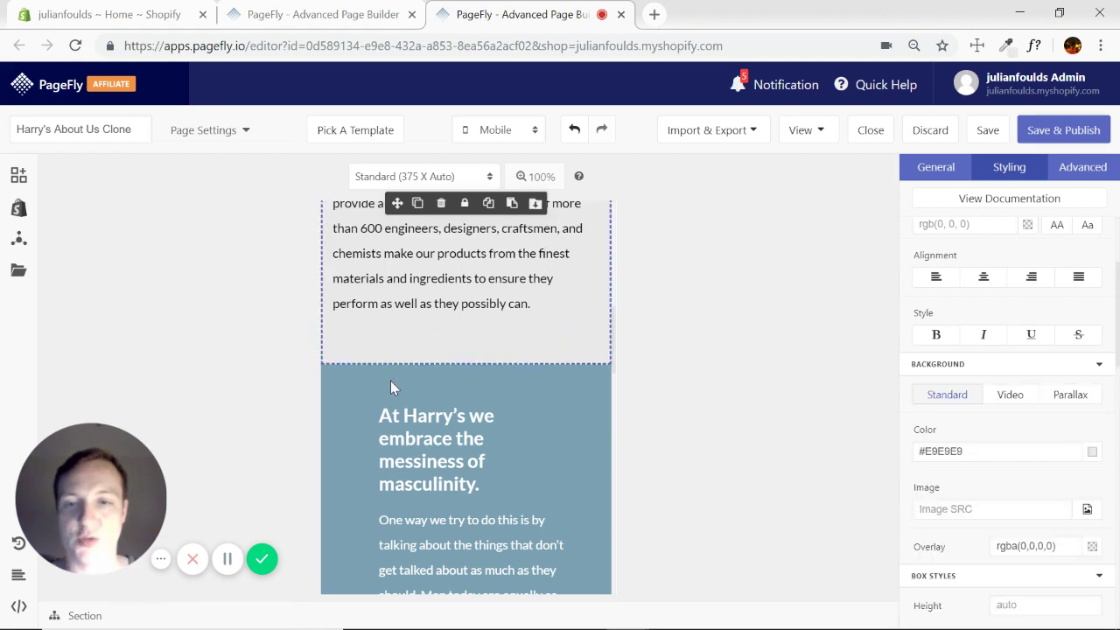
{"action": "scroll", "coordinate": [575, 376], "scroll_direction": "up", "scroll_amount": 7}
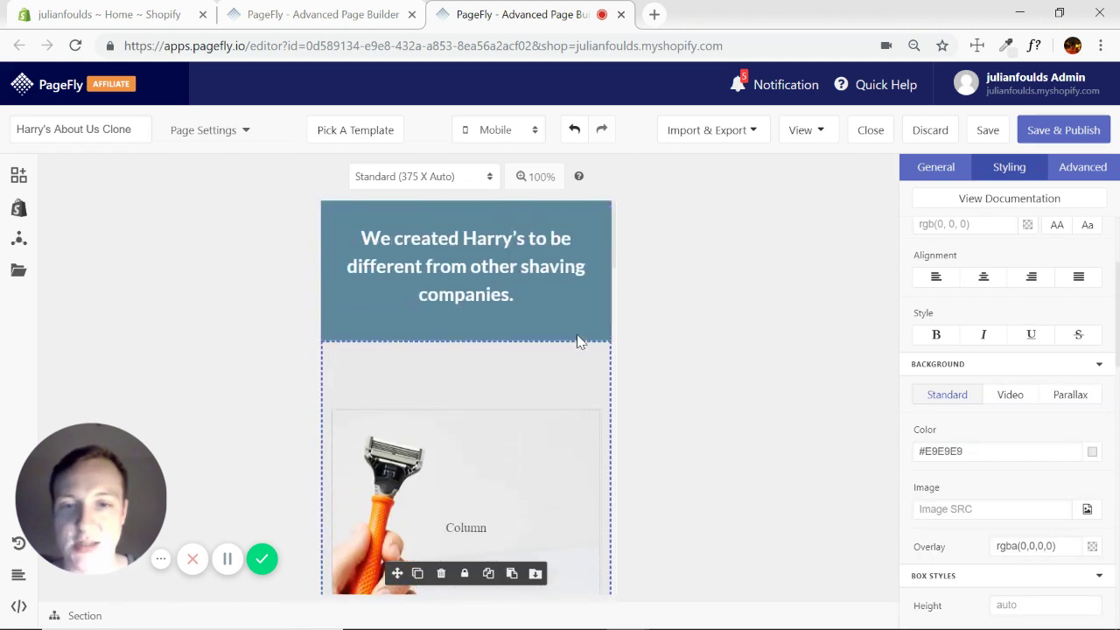
{"action": "scroll", "coordinate": [581, 337], "scroll_direction": "down", "scroll_amount": 5}
{"action": "scroll", "coordinate": [576, 333], "scroll_direction": "up", "scroll_amount": 5}
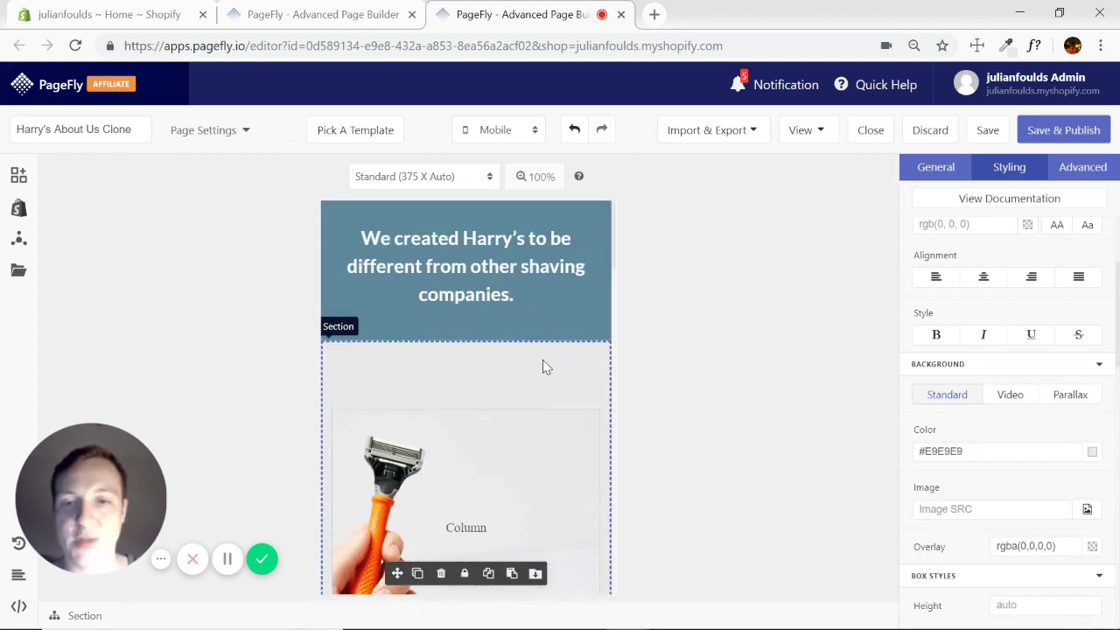
{"action": "left_click", "coordinate": [1097, 364]}
{"action": "left_click", "coordinate": [1017, 496]}
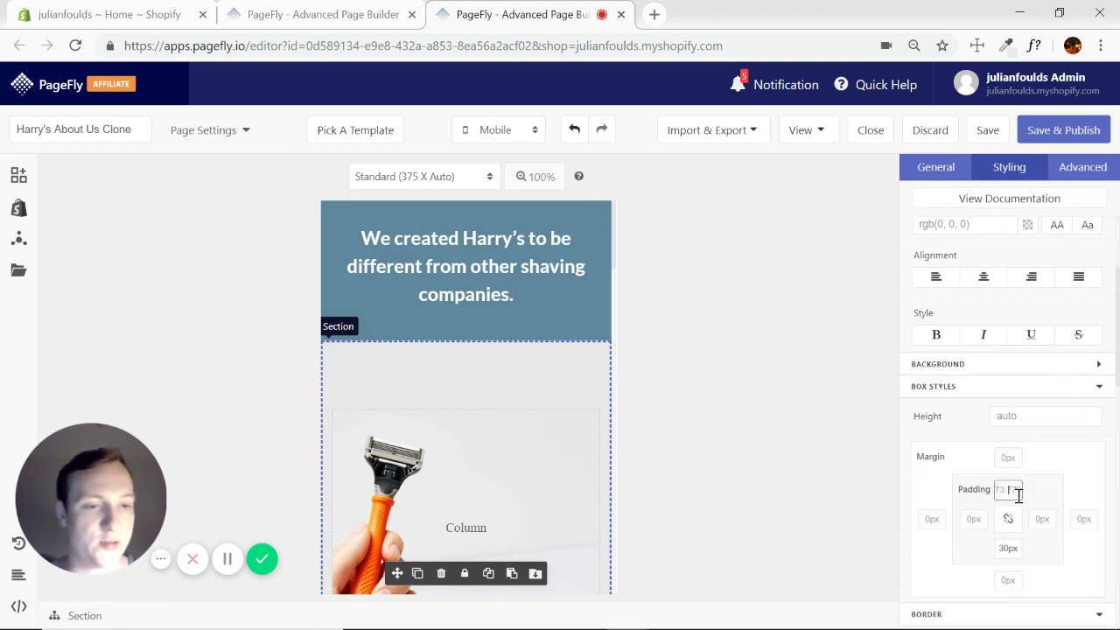
{"action": "type", "text": "30"}
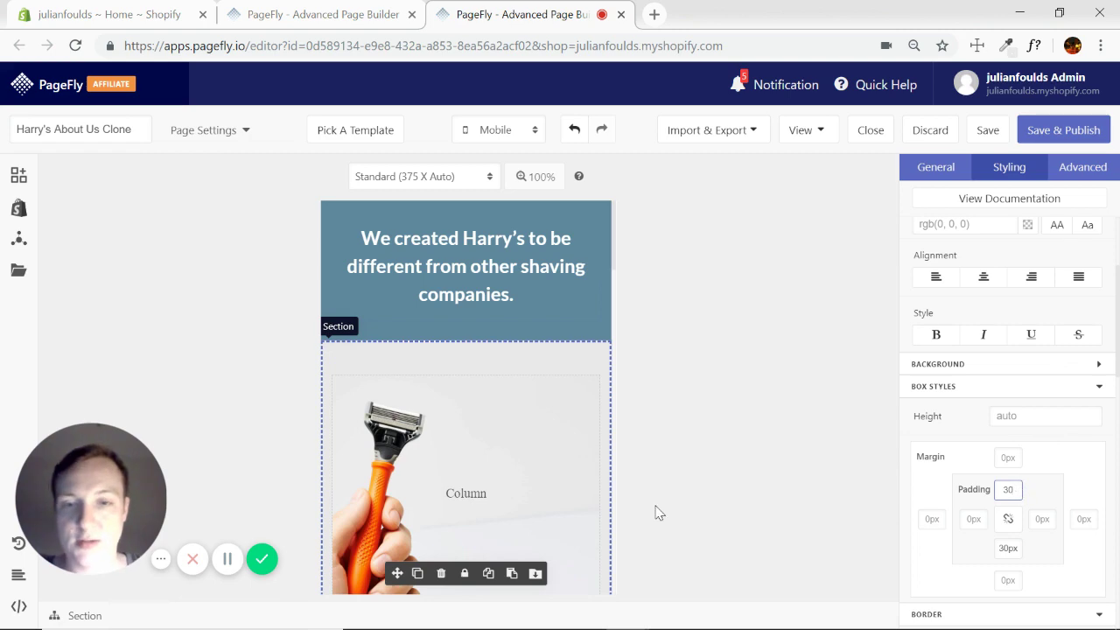
{"action": "left_click", "coordinate": [559, 302]}
Examine the mobile layout of the whole page, from the razor image down to the starter set heading and back up.
{"action": "scroll", "coordinate": [595, 332], "scroll_direction": "down", "scroll_amount": 2}
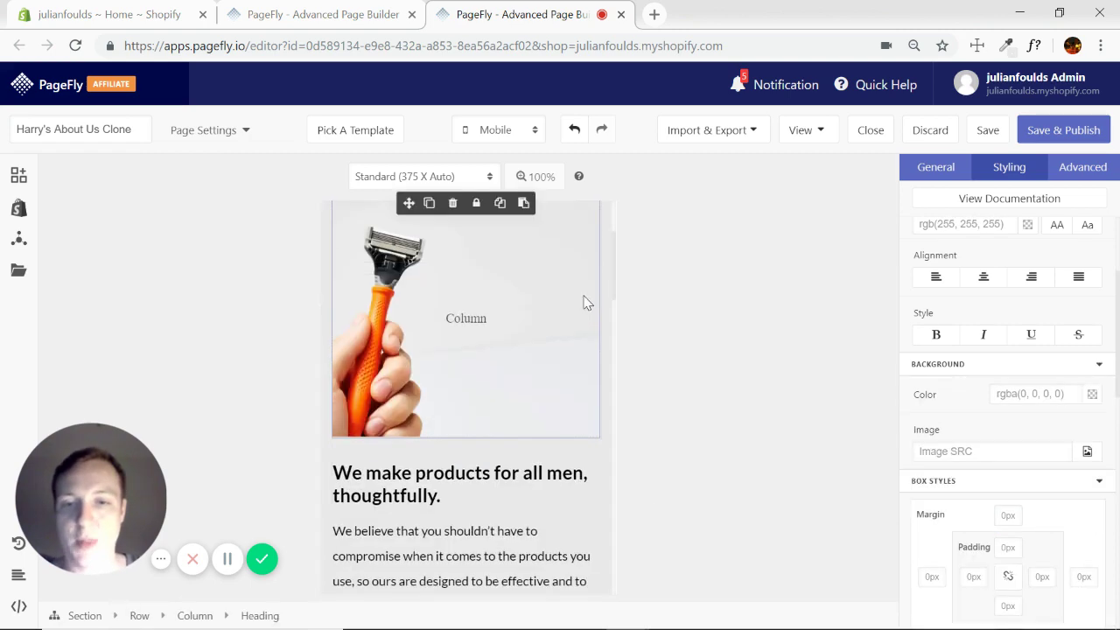
{"action": "scroll", "coordinate": [582, 298], "scroll_direction": "down", "scroll_amount": 9}
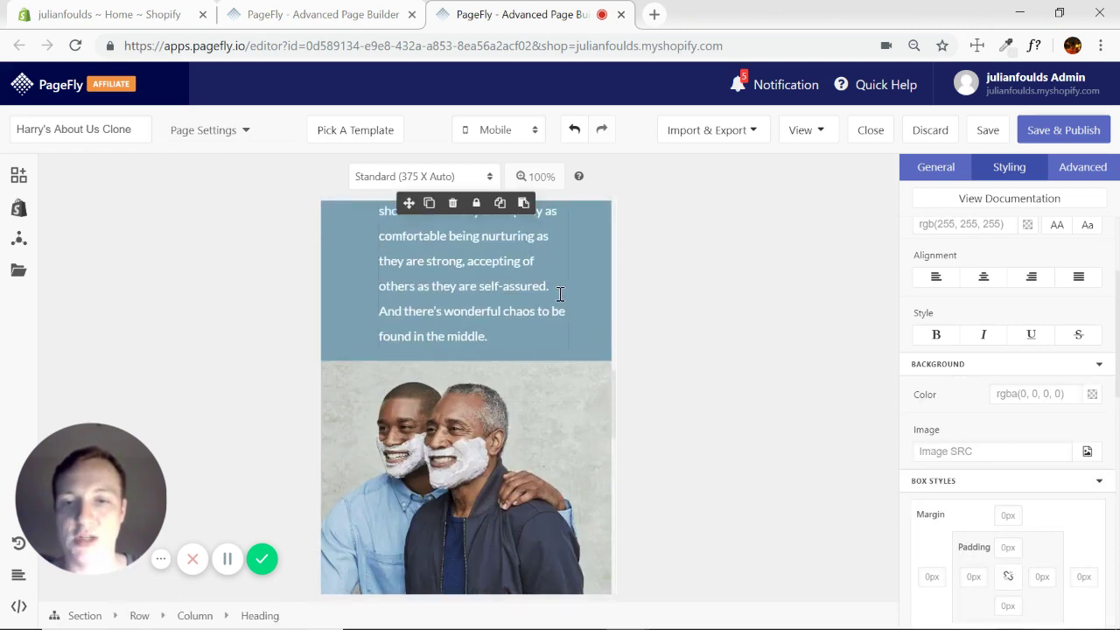
{"action": "scroll", "coordinate": [561, 296], "scroll_direction": "down", "scroll_amount": 8}
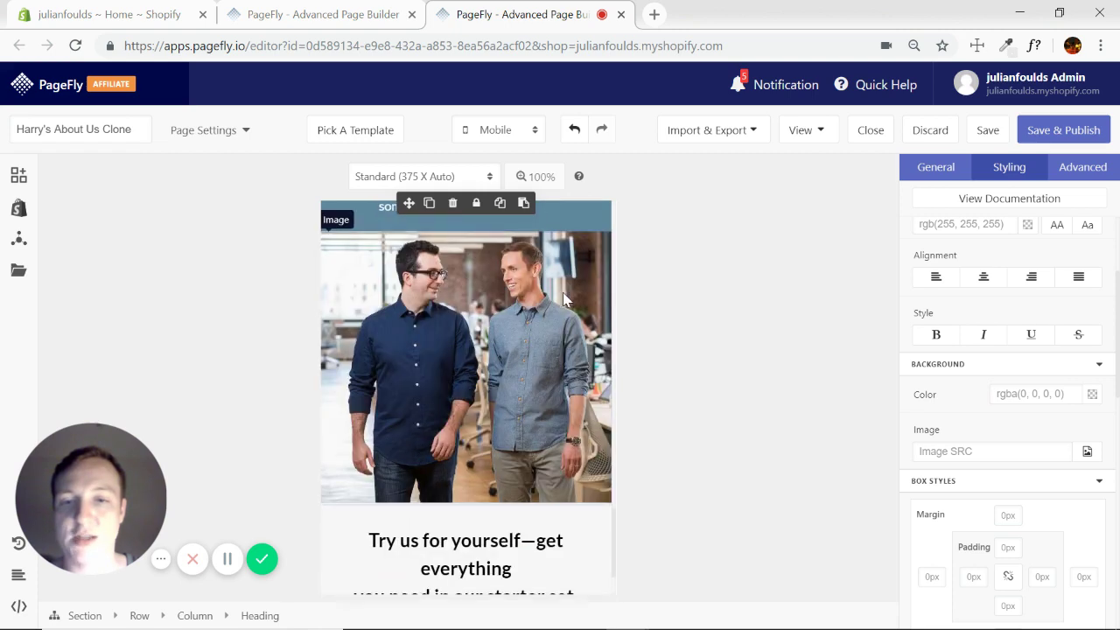
{"action": "scroll", "coordinate": [564, 300], "scroll_direction": "down", "scroll_amount": 2}
{"action": "scroll", "coordinate": [567, 364], "scroll_direction": "up", "scroll_amount": 18}
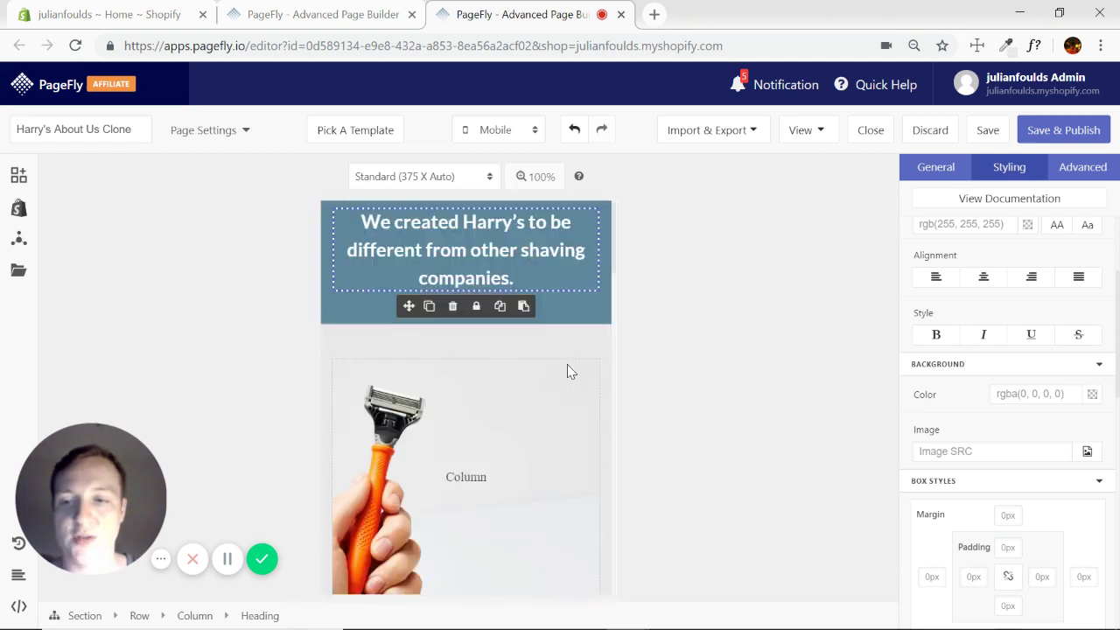